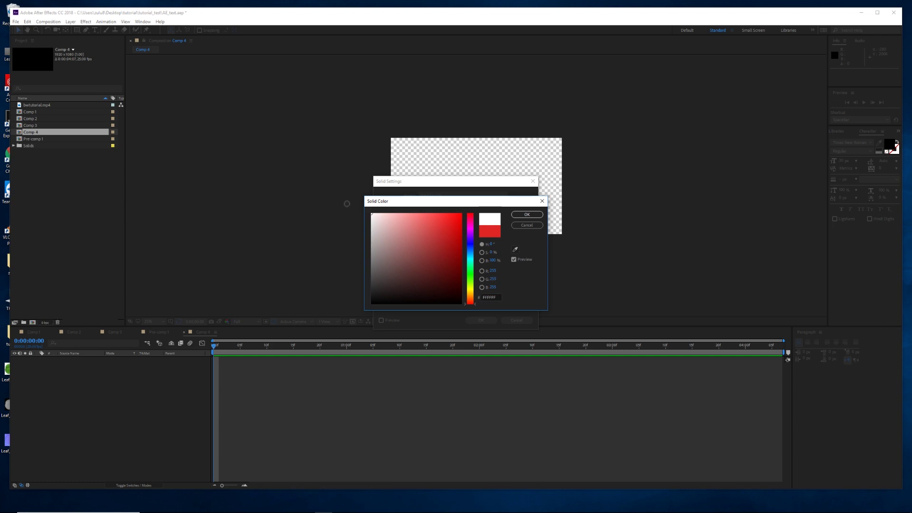
Create a white solid layer the size of the composition and add a black (000000) solid layer above it.
left_click(527, 215)
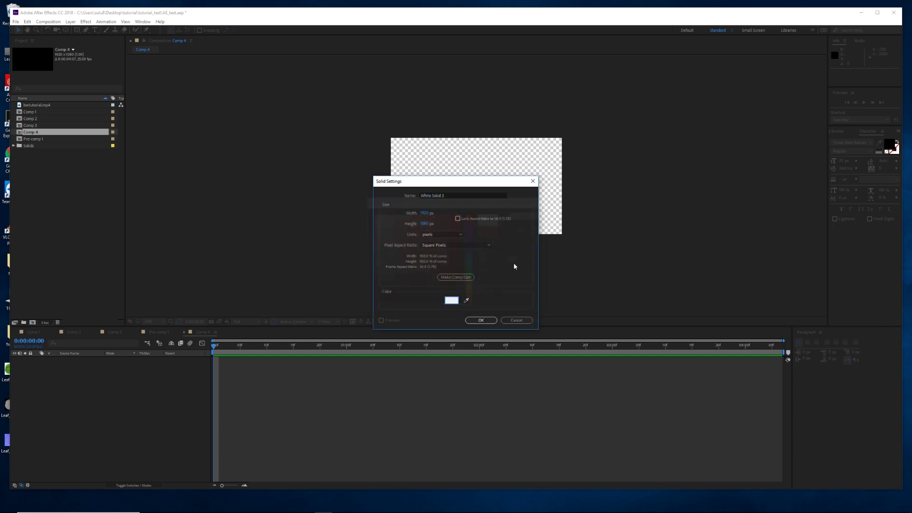
left_click(489, 320)
right_click(185, 389)
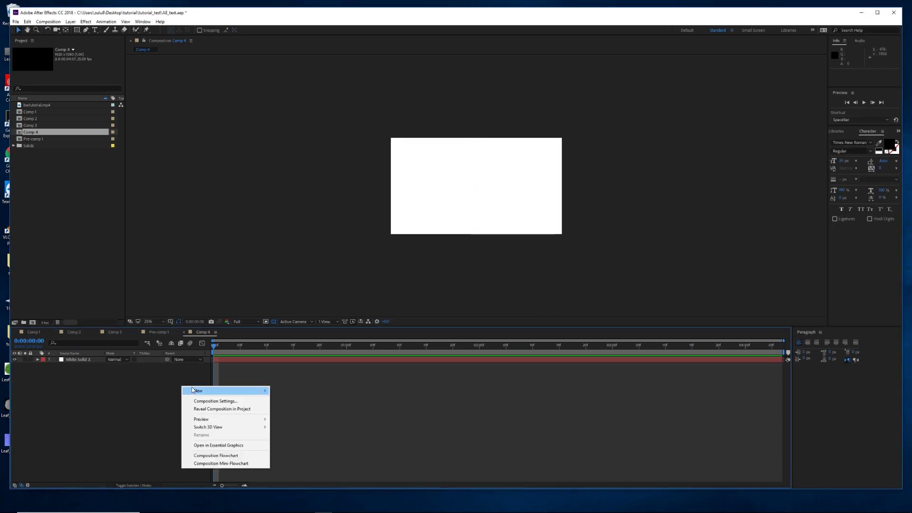
mouse_move(196, 391)
left_click(291, 409)
left_click(452, 301)
left_click_drag(387, 300, 366, 309)
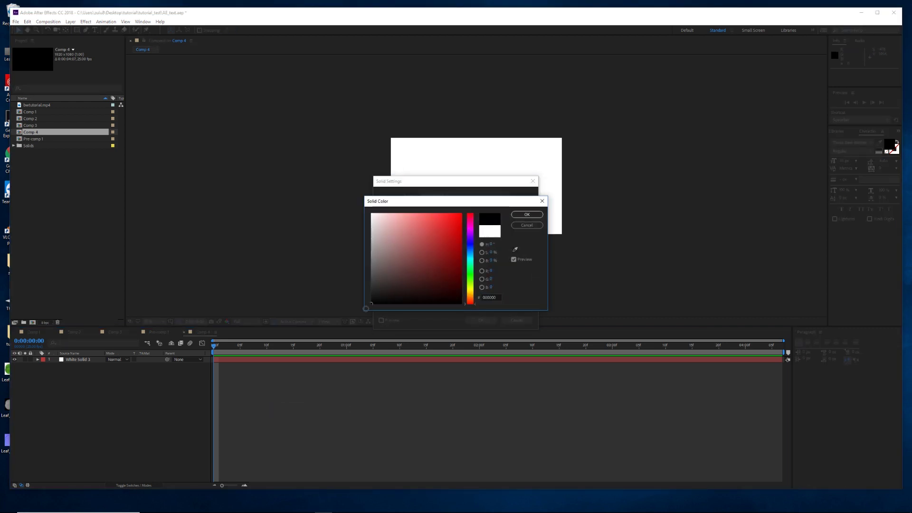
left_click(527, 214)
left_click(481, 320)
Scale the black solid uniformly up to about 192%.
left_click(222, 387)
left_click(95, 361)
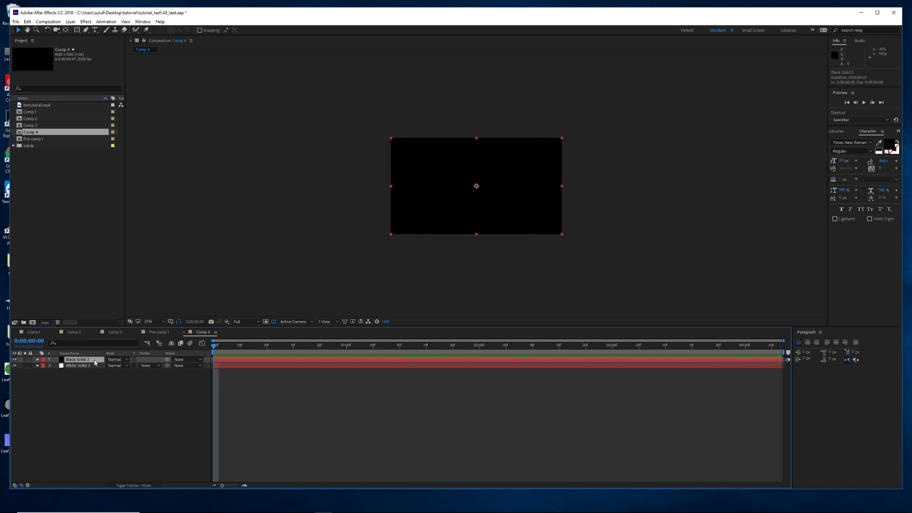
key("s")
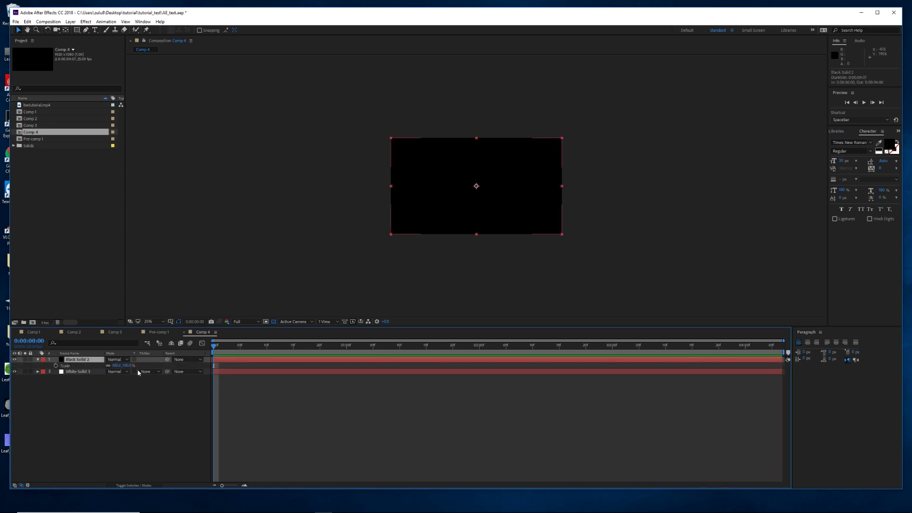
left_click_drag(126, 366, 154, 363)
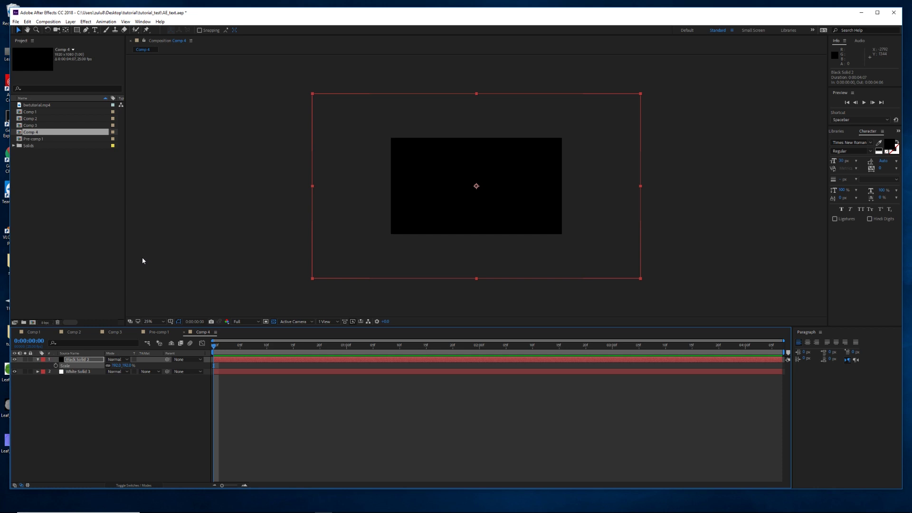
Move the black solid's anchor point to the centre of its top edge and lower the layer to about y 528, near mid-frame.
left_click(66, 30)
left_click_drag(477, 187, 476, 94)
key("v")
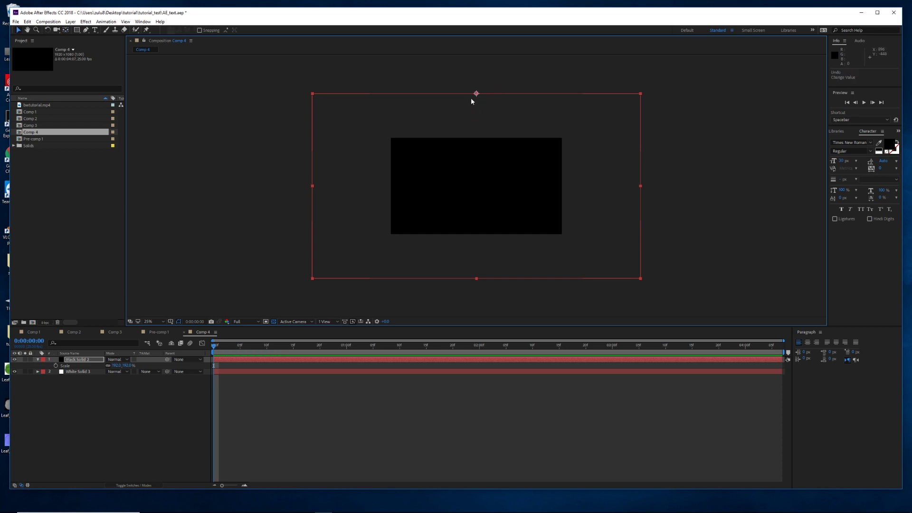
left_click_drag(482, 112, 488, 198)
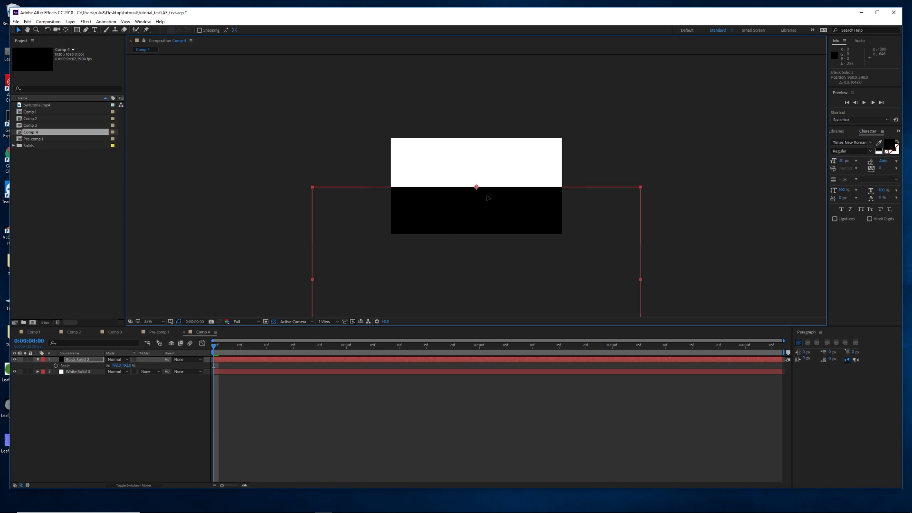
key("shift+Up")
key("shift+Up")
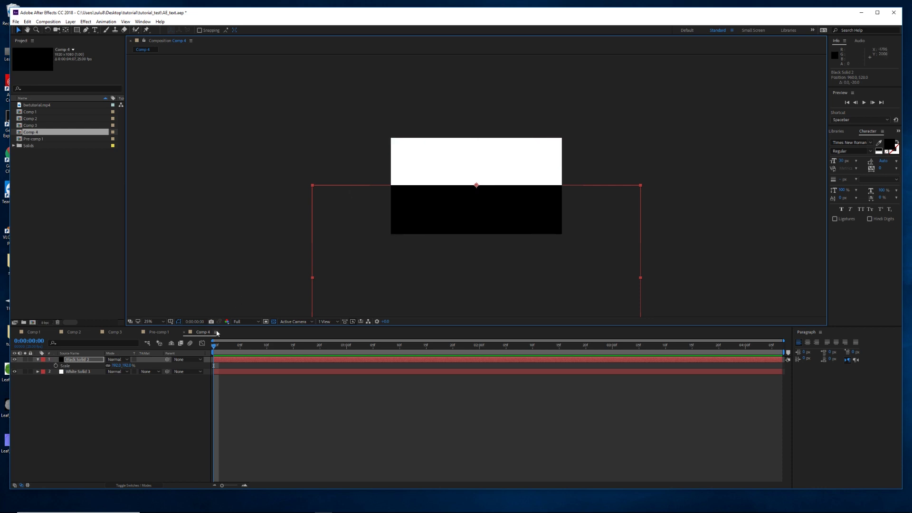
Align the black solid's top edge with the centre line of the proportional grid at about y 536, and hide the grid again.
left_click(171, 322)
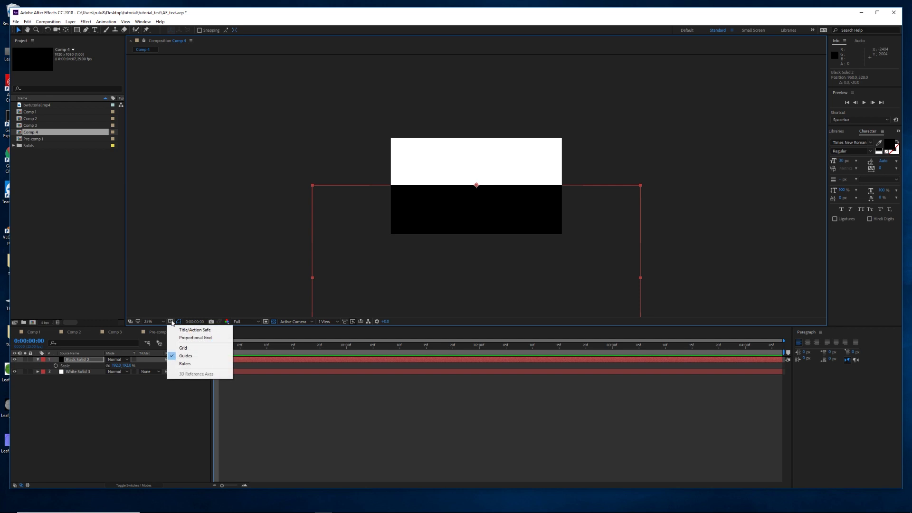
left_click(195, 338)
key("period")
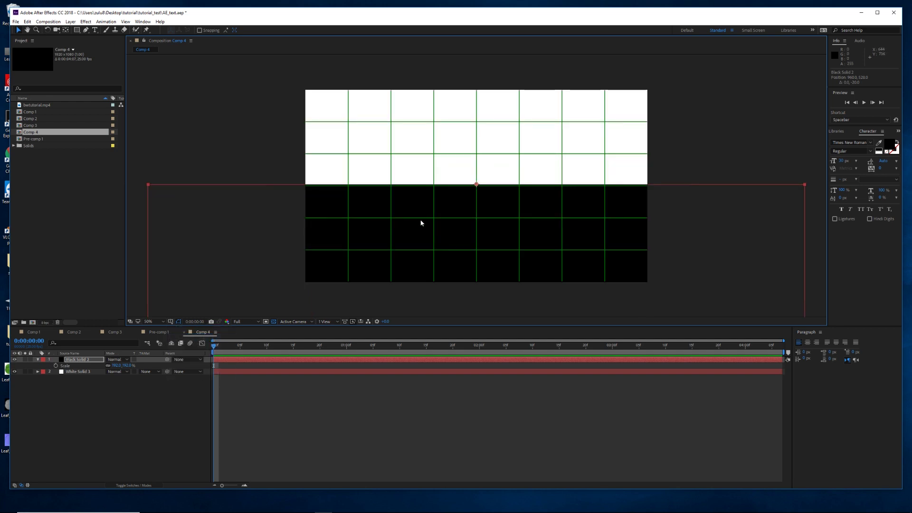
left_click_drag(421, 220, 423, 222)
key("period")
key("comma")
key("comma")
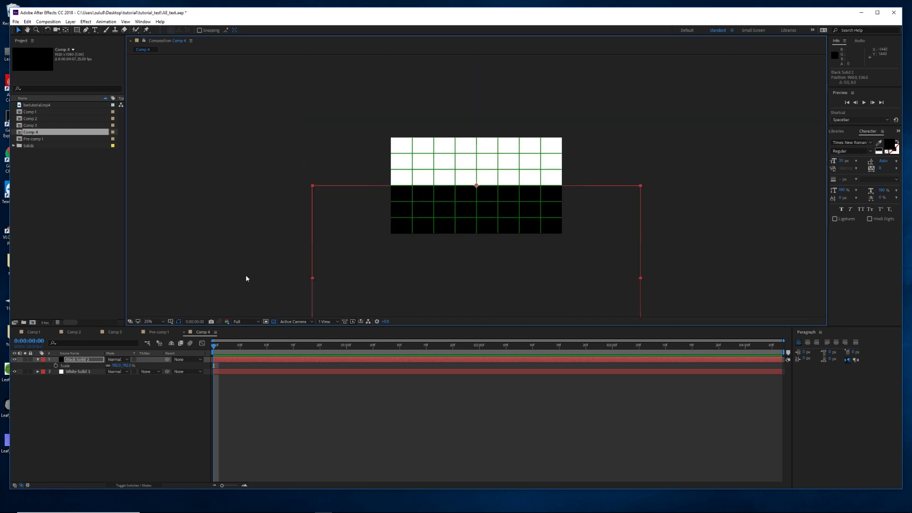
left_click(172, 323)
left_click(190, 339)
left_click(174, 402)
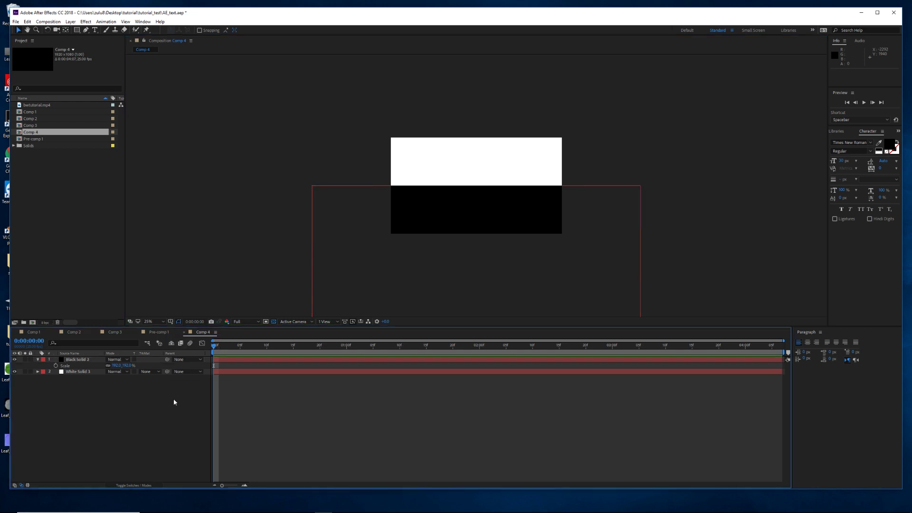
Animate the black solid's rotation from 0° at the first frame to one full turn (1x+0.0°) at 0:00:00:12.
left_click(225, 360)
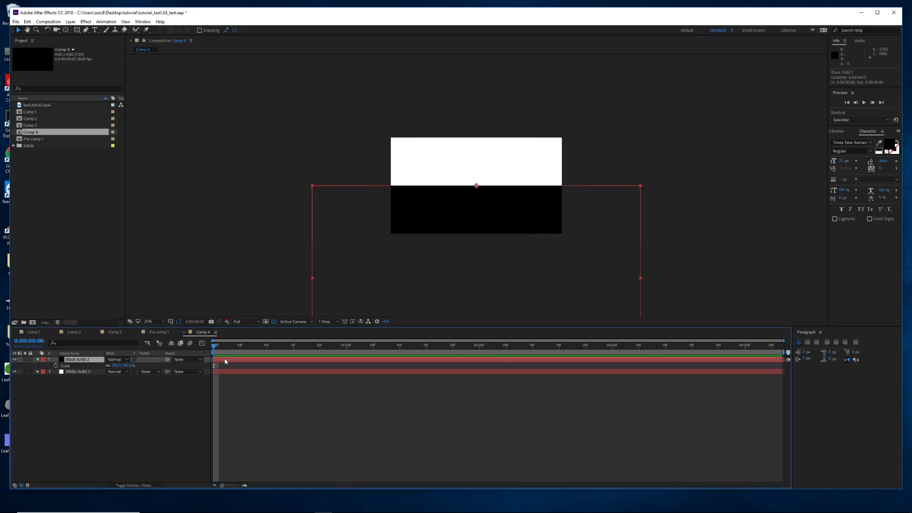
key("r")
left_click(56, 366)
key("Page_Down")
key("Page_Down")
key("Page_Down")
key("Page_Down")
key("Page_Down")
key("Page_Down")
key("Page_Down")
key("Page_Down")
key("Page_Down")
key("Page_Down")
key("Page_Down")
key("Page_Down")
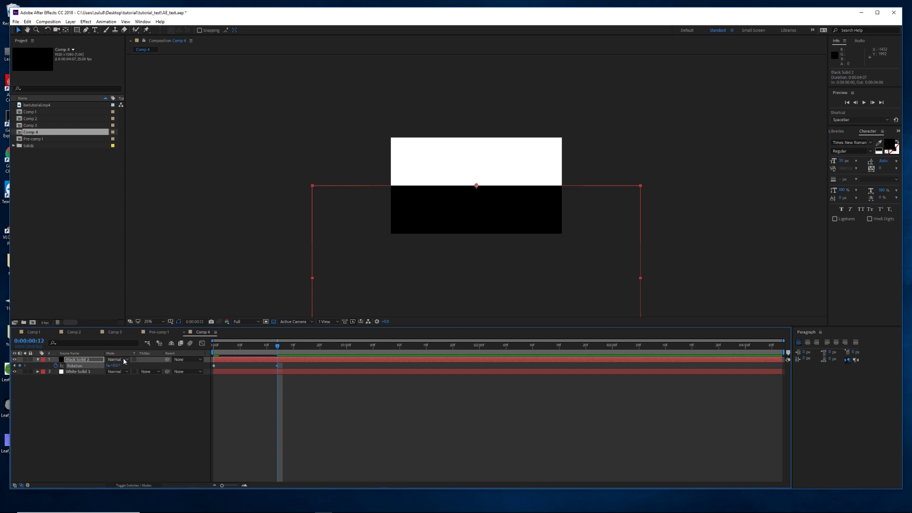
Slow the rotation by moving its end keyframe to 0:00:01:13, previewing the animation before and after the change.
left_click_drag(282, 348, 215, 348)
key("space")
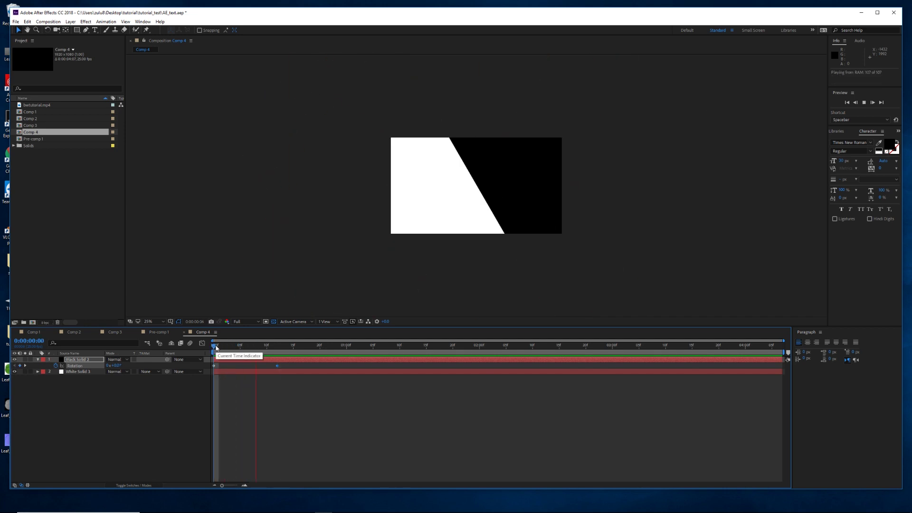
left_click_drag(277, 366, 415, 366)
left_click_drag(359, 350, 214, 348)
key("space")
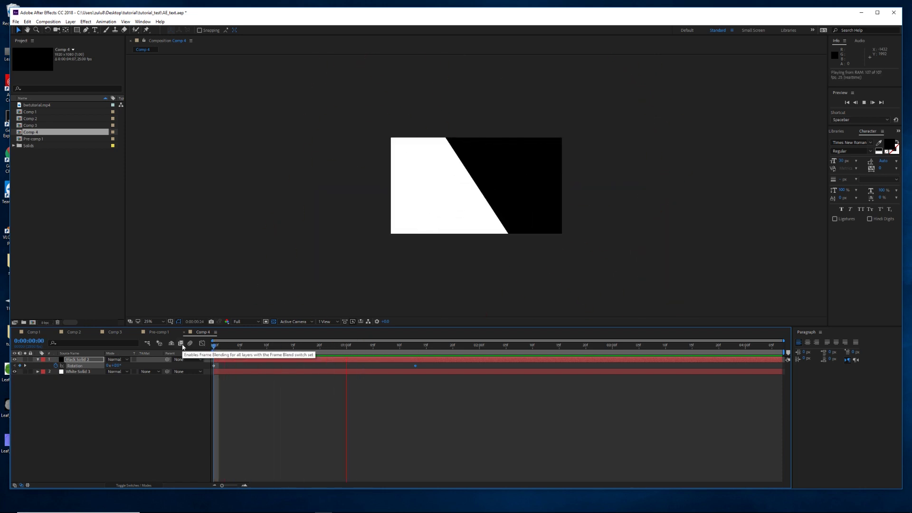
key("space")
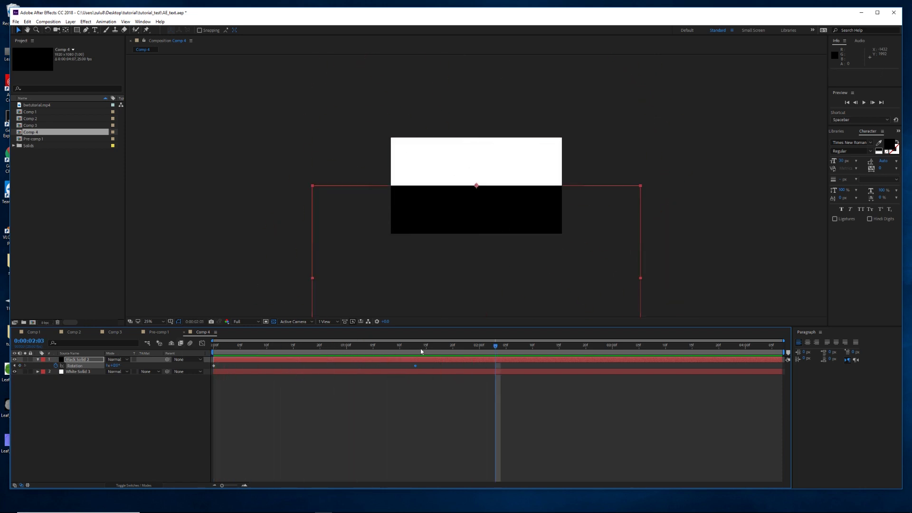
At 0:00:01:13, add a text layer reading "TEXT" over the white half of the frame.
left_click(416, 351)
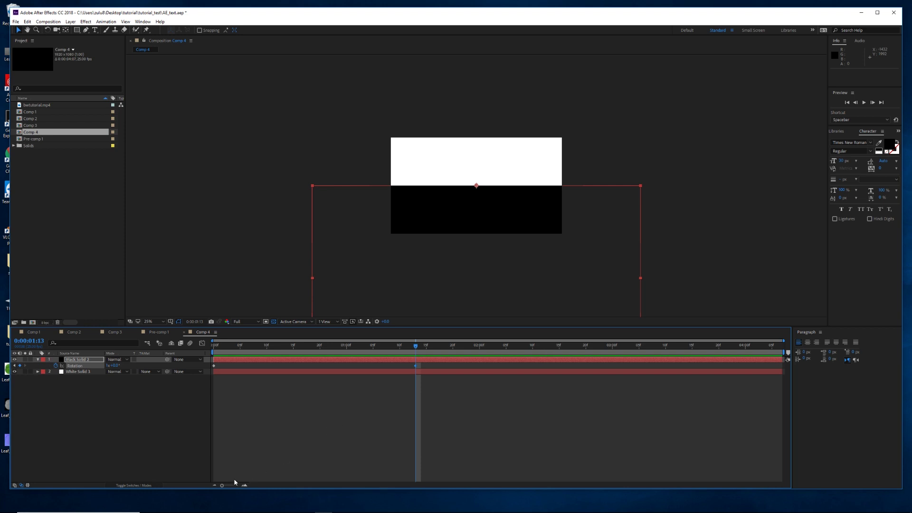
mouse_move(418, 351)
left_mouse_down()
mouse_move(240, 348)
mouse_move(360, 339)
mouse_move(411, 350)
mouse_move(241, 348)
mouse_move(417, 352)
mouse_move(404, 352)
left_mouse_up()
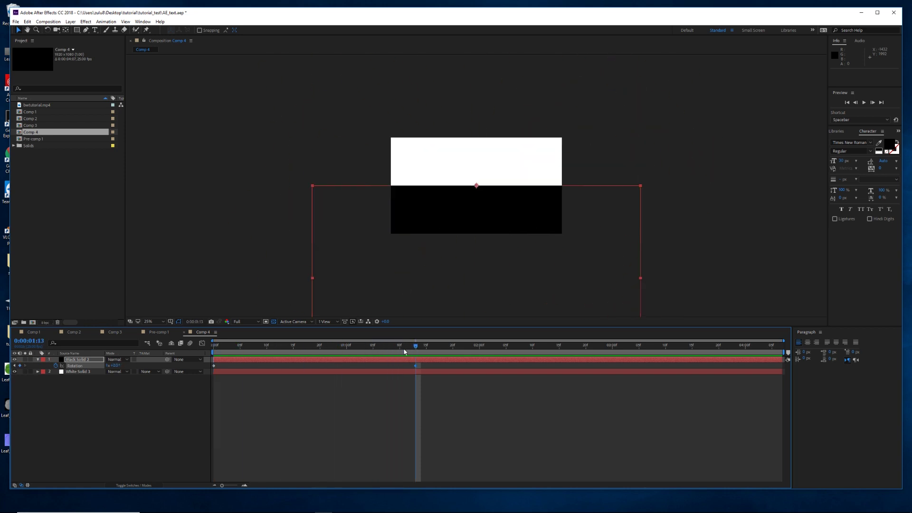
left_click(174, 407)
left_click(95, 30)
left_click(446, 164)
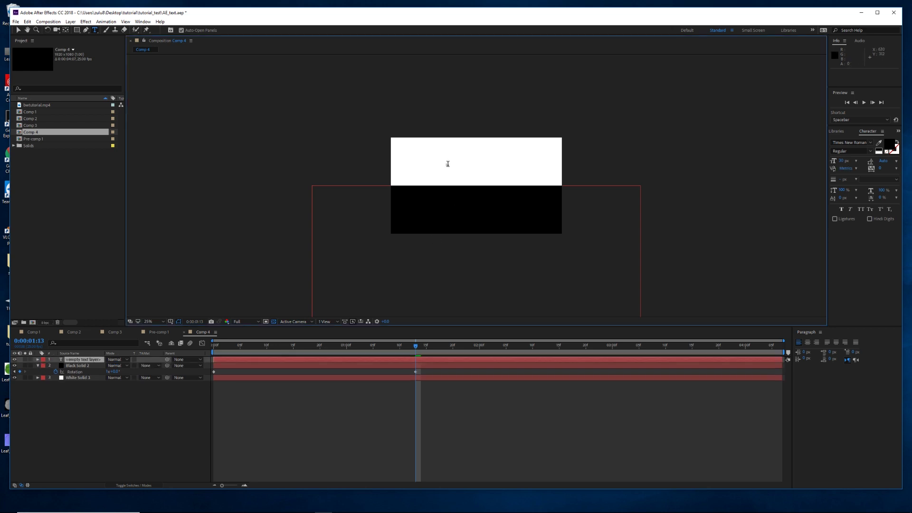
type("TEXT")
Set the text's font to Gotham Book and position it near the middle of the white half at about (708, 452).
left_click(18, 30)
left_click_drag(454, 168, 474, 175)
left_click(855, 142)
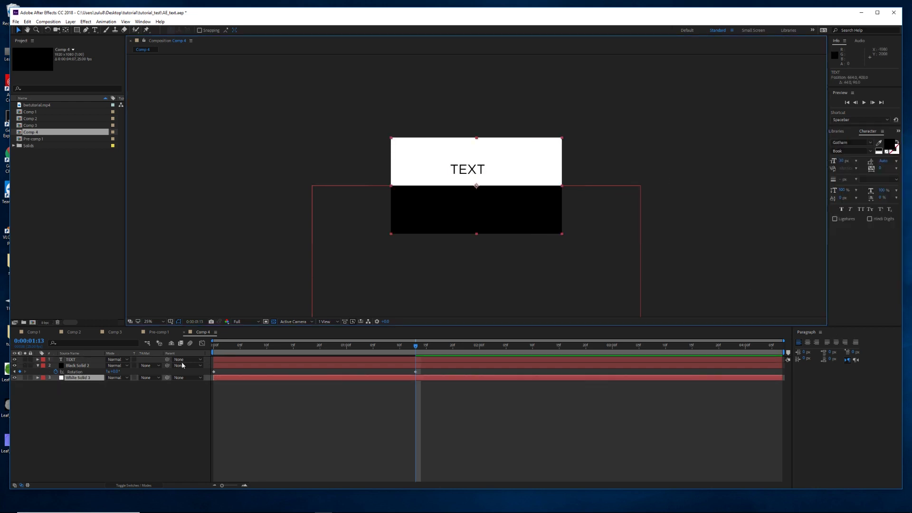
left_click(468, 169)
left_click_drag(472, 170, 479, 177)
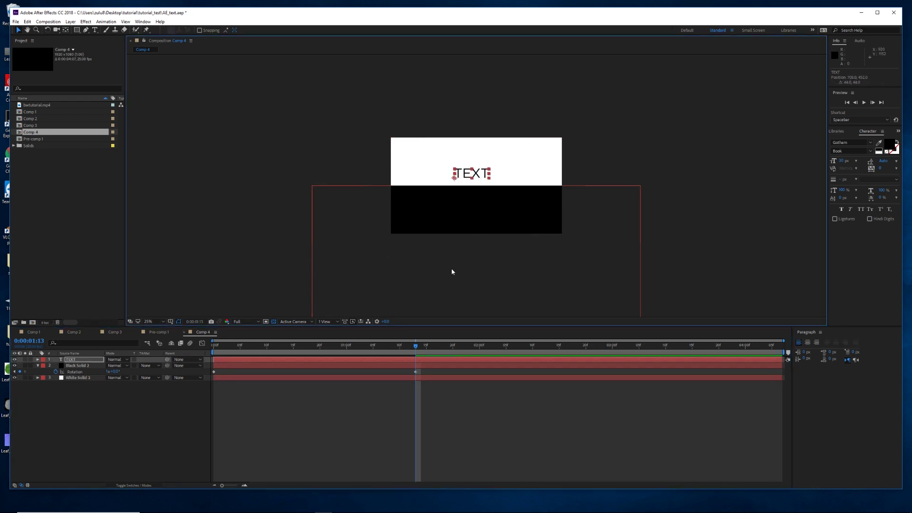
At the first frame, make the text fill white and move the text into the black half at about (712, 728).
left_click_drag(389, 350, 187, 352)
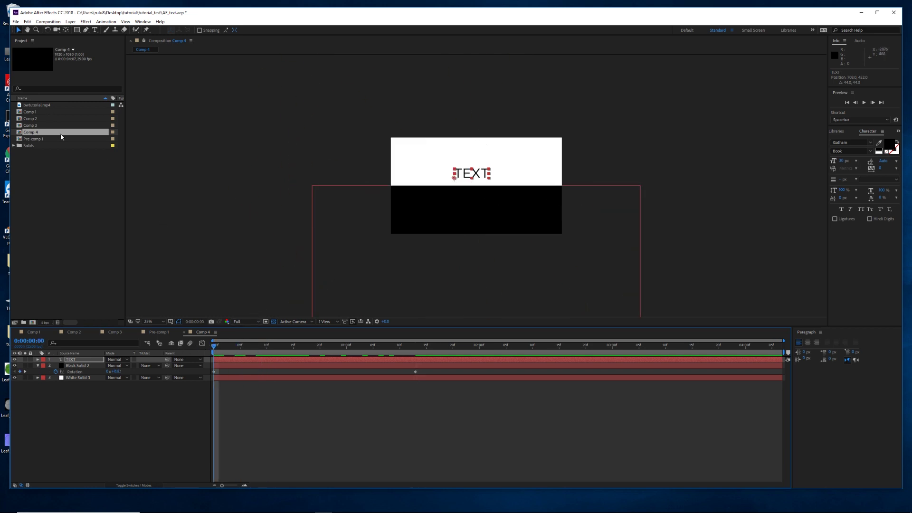
left_click(896, 139)
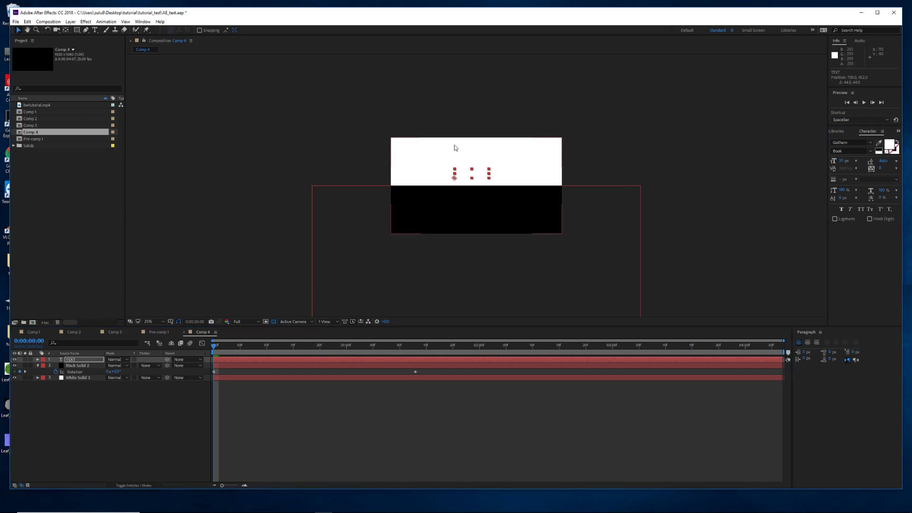
left_click_drag(479, 176, 476, 200)
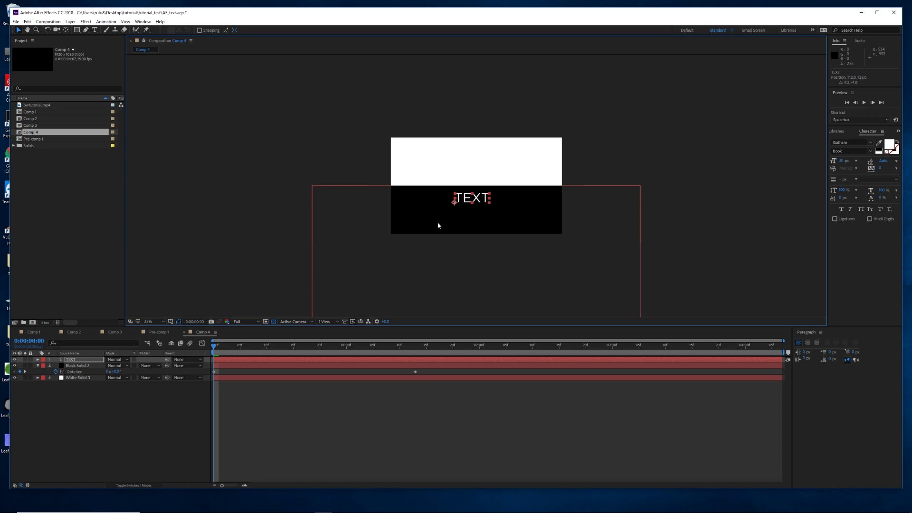
Move the text layer's anchor point to the centre of the word.
left_click(66, 29)
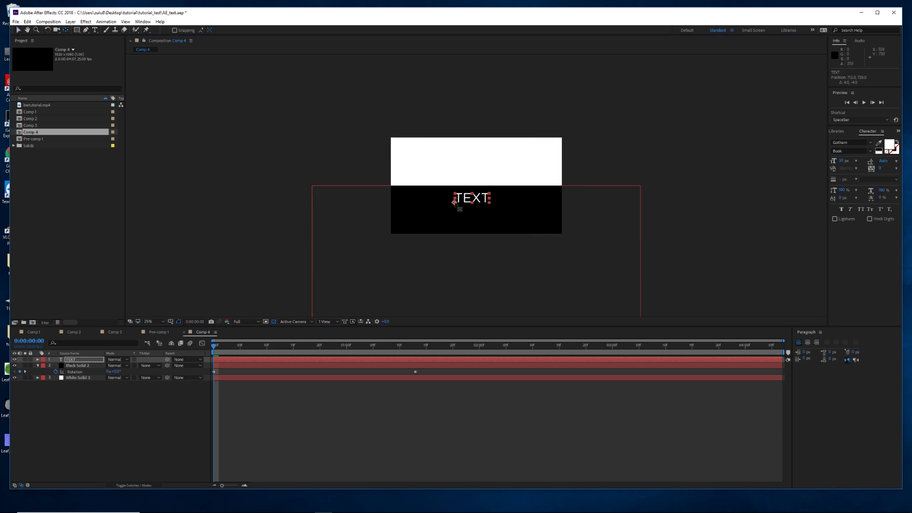
left_click_drag(455, 201, 473, 200)
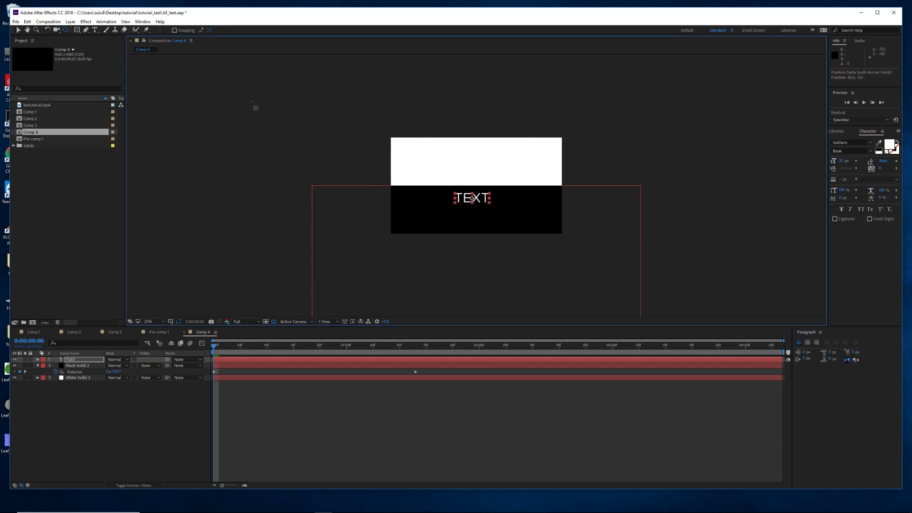
left_click(17, 30)
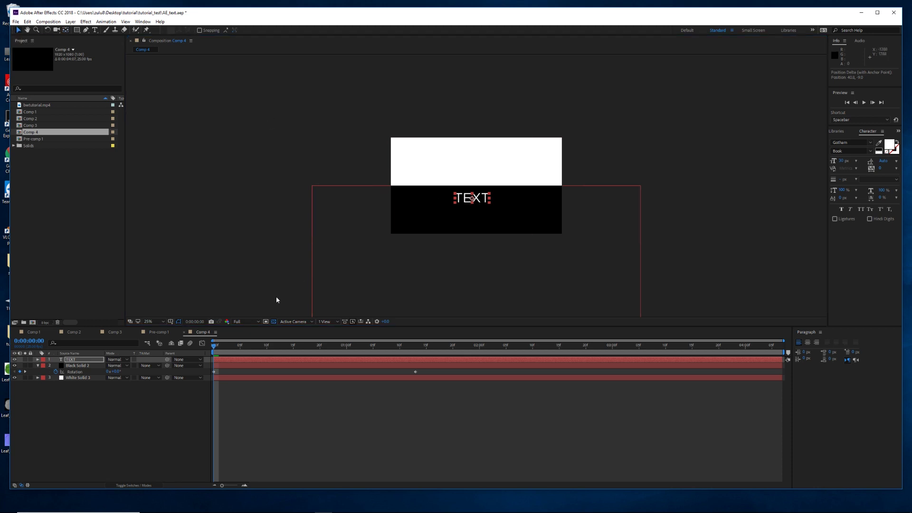
At the first frame, move the text up into the white area at about (892, 444) and start keyframing its position.
left_click(229, 361)
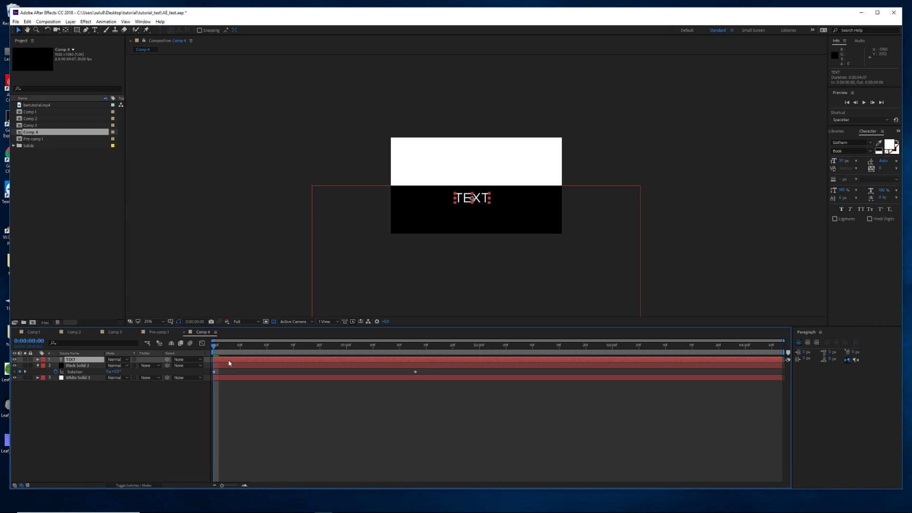
key("p")
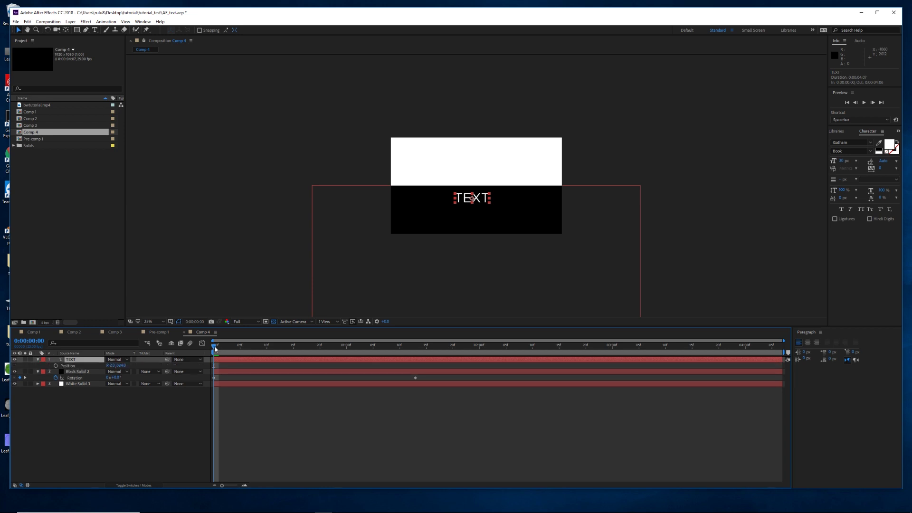
left_click_drag(214, 349, 188, 350)
left_click_drag(478, 201, 475, 180)
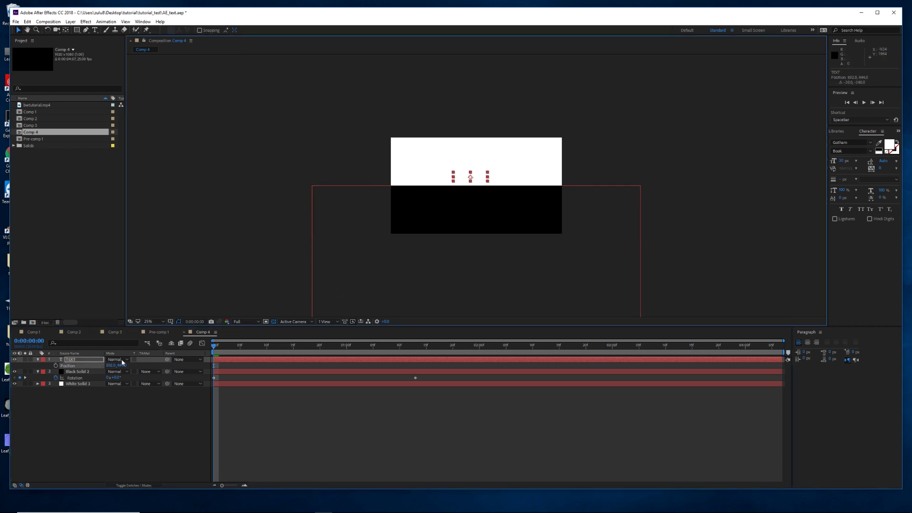
left_click(56, 366)
Add position keyframes for the text in the rotating black area, about (764, 748) at frame 3 and (480, 420) at frame 7.
mouse_move(214, 347)
left_mouse_down()
mouse_move(246, 346)
mouse_move(230, 346)
left_mouse_up()
left_click_drag(478, 179, 466, 207)
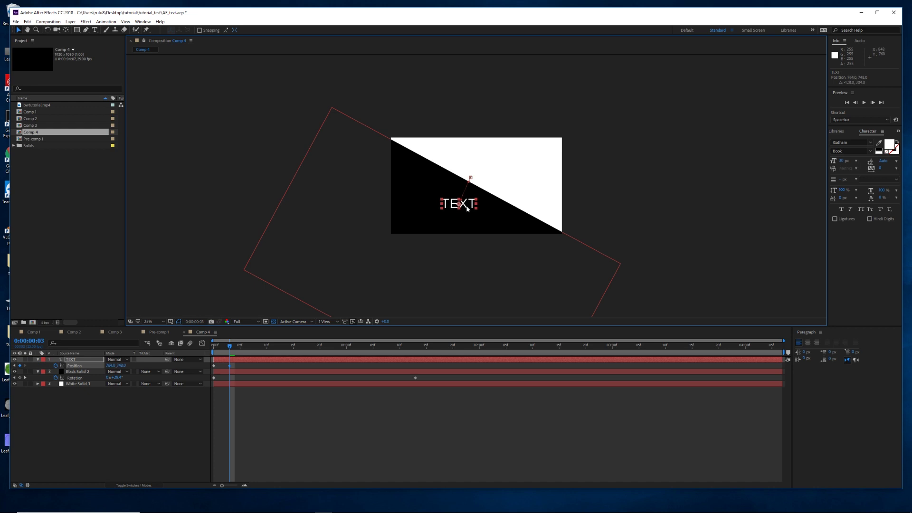
left_click_drag(230, 352, 251, 345)
left_click_drag(460, 204, 434, 175)
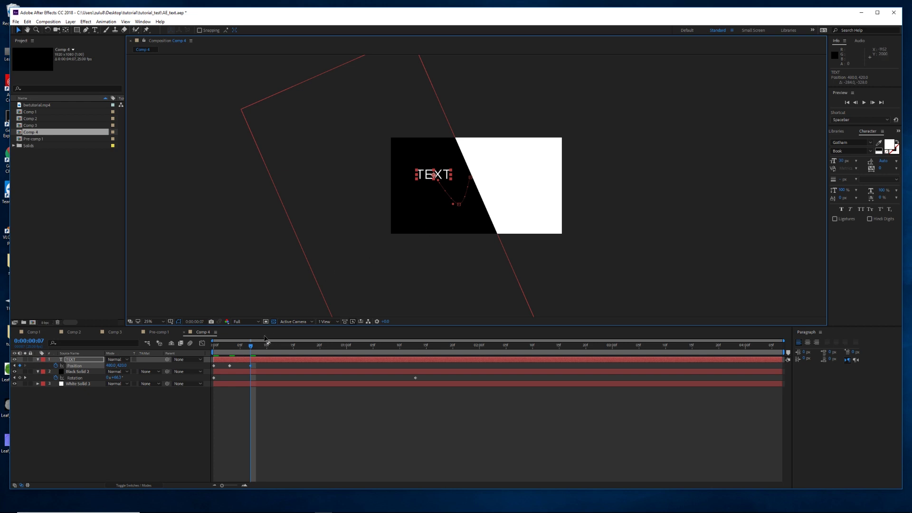
Shift the text's frame 3 position keyframe to about (640, 744) so its path stays inside the black area.
left_click_drag(252, 353, 277, 345)
left_click_drag(454, 205, 448, 205)
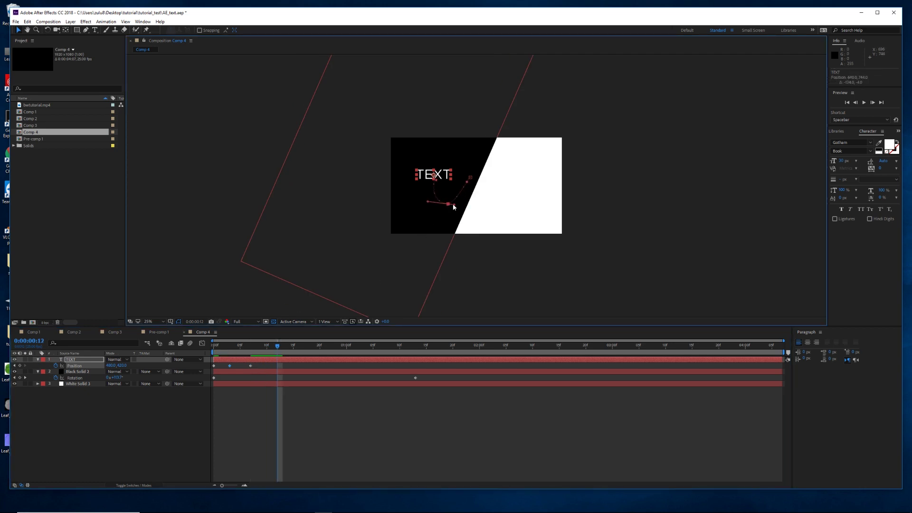
left_click_drag(281, 344, 320, 346)
left_click_drag(438, 175, 510, 193)
left_click_drag(320, 346, 278, 345)
left_click_drag(319, 366, 305, 368)
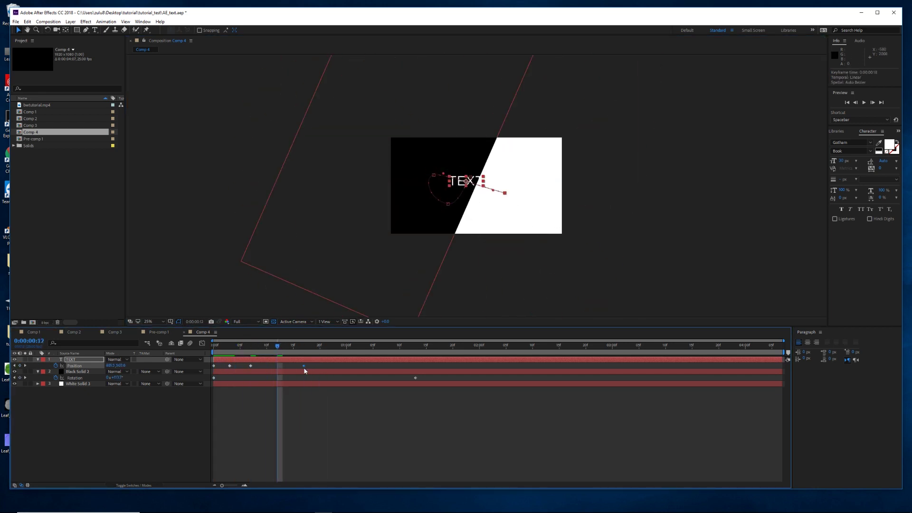
key("Delete")
At frame 12, keyframe the text across the black area to about (1280, 380) and preview the motion.
key("space")
key("space")
left_click_drag(434, 175, 461, 159)
key("space")
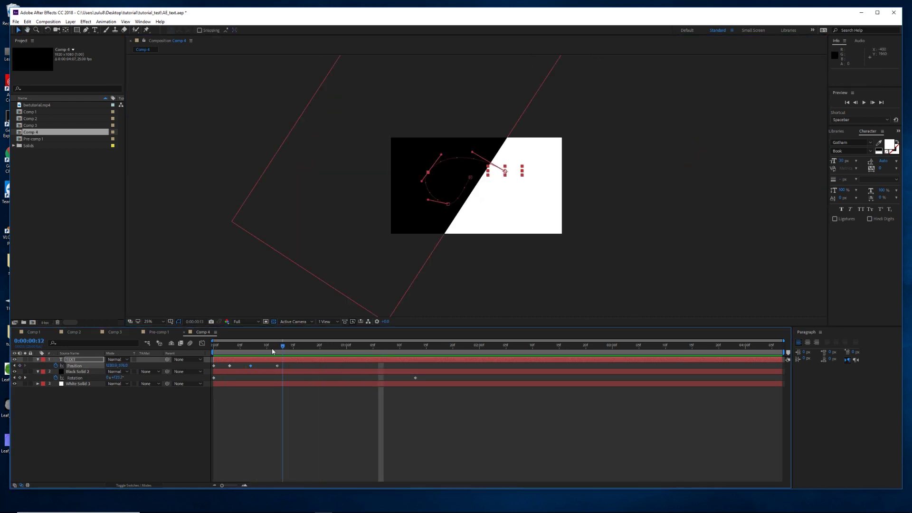
Slow the black solid's rotation by moving its final keyframe to 0:00:02:10, and preview the animation.
left_click_drag(416, 378, 530, 375)
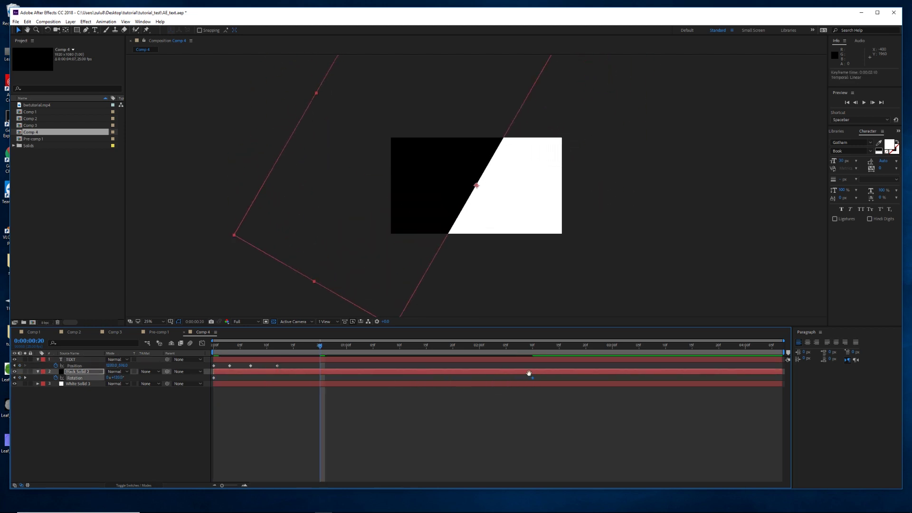
key("space")
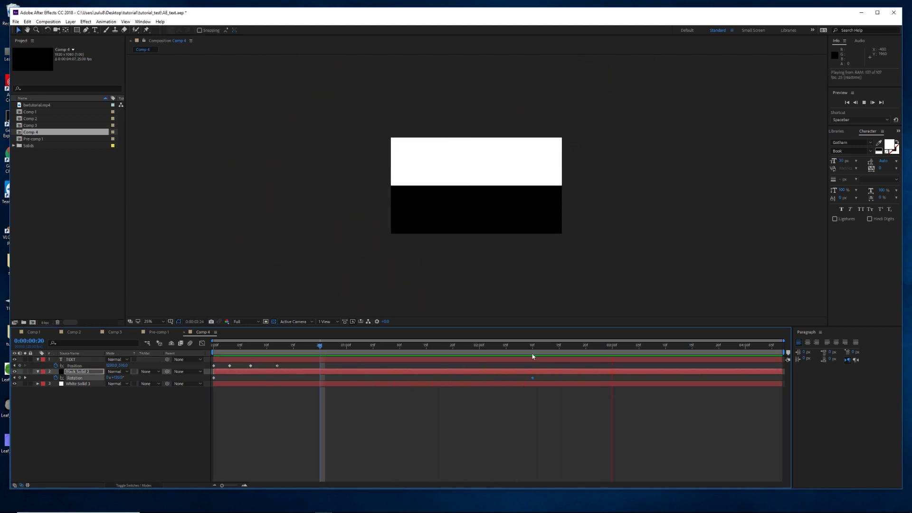
key("space")
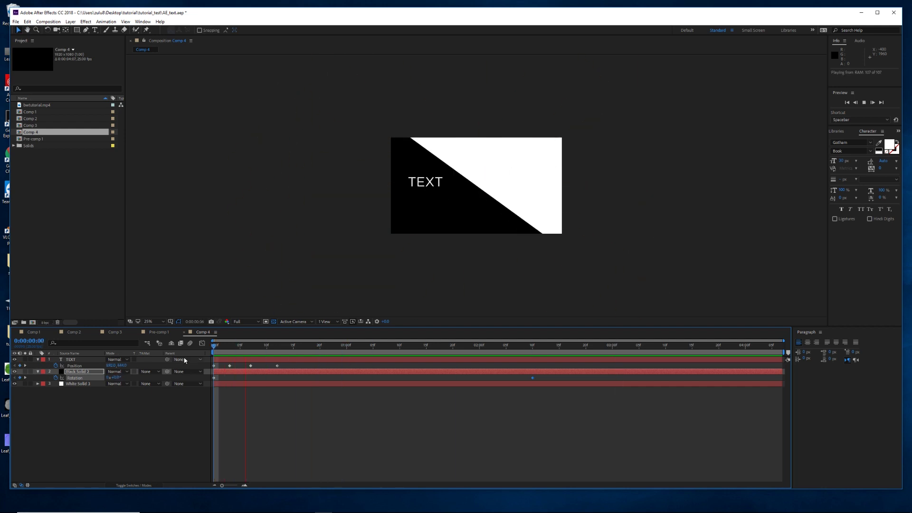
key("space")
Spread the text's position keyframes out to frames 7, 15 and 24 and preview the timing.
left_click_drag(295, 365, 227, 368)
left_click(224, 369)
left_click_drag(249, 366, 341, 367)
key("space")
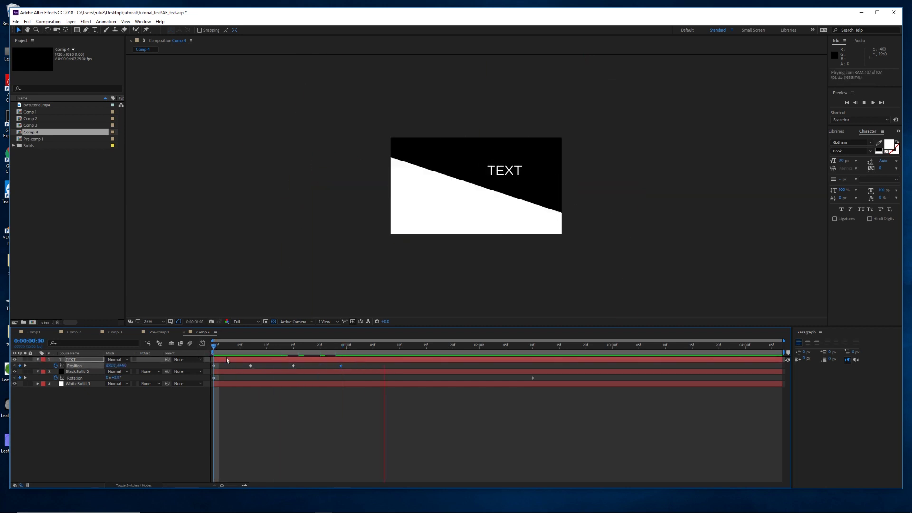
Lower the text's frame 24 position to about (1340, 520) and reduce its position keyframes to frames 0, 12 and 24.
left_click_drag(512, 171, 519, 189)
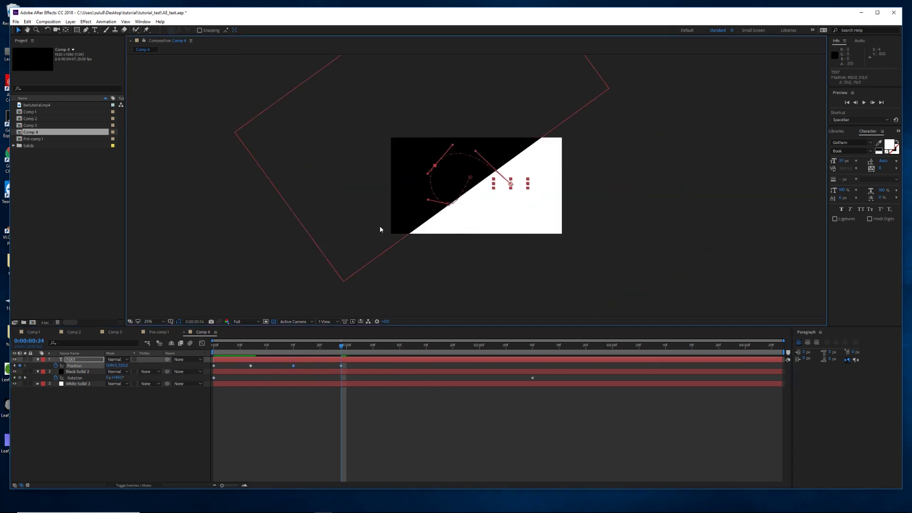
left_click_drag(293, 366, 310, 365)
key("space")
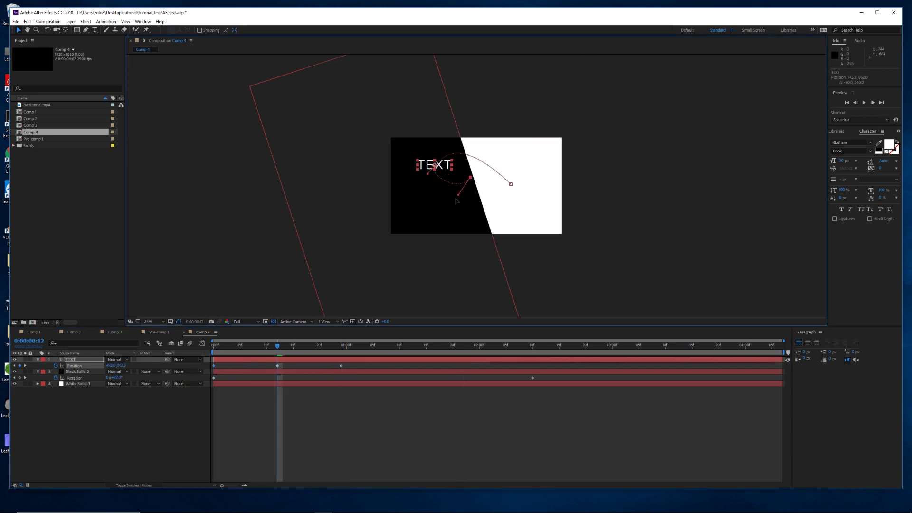
key("space")
Pull the first position keyframe's curve handle down into the black area and preview the text's motion.
left_click_drag(432, 242, 432, 244)
left_click(201, 333)
key("space")
key("space")
Smooth the text's motion path by adjusting the curve handles of all three position keyframes, and preview it from the start.
left_click(435, 166)
left_click_drag(453, 144, 449, 154)
left_click_drag(476, 151, 490, 146)
left_click_drag(426, 173, 418, 184)
left_click_drag(432, 243, 436, 227)
left_click_drag(283, 346, 180, 339)
key("space")
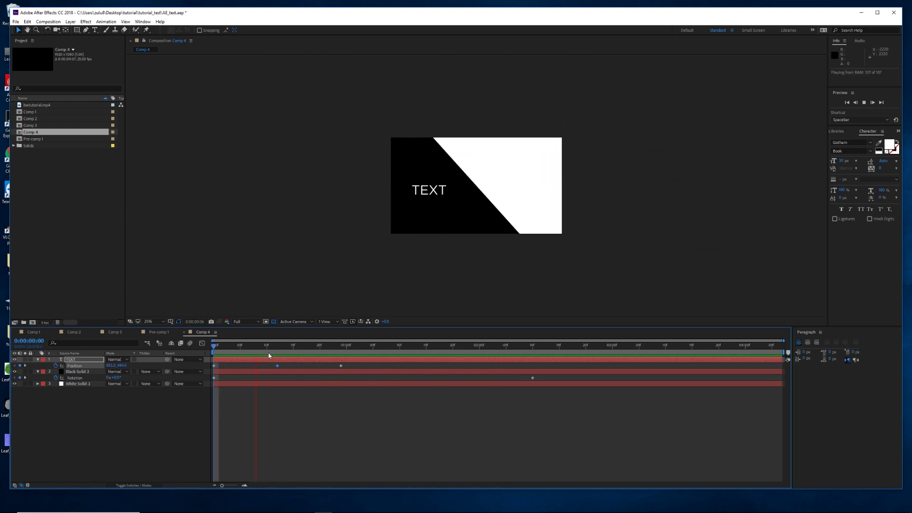
key("space")
key("space")
key("space")
Display the text's rotation property and refine the curve handles of the first and middle position keyframes.
left_click_drag(343, 347, 219, 350)
key("r")
left_click_drag(436, 227, 452, 241)
left_click_drag(447, 153, 445, 149)
Animate the text's rotation with keyframes at frames 2, 7, 14 and 20 so it turns with the black edge.
left_click_drag(219, 349, 250, 348)
left_click(198, 353)
left_click(56, 366)
key("space")
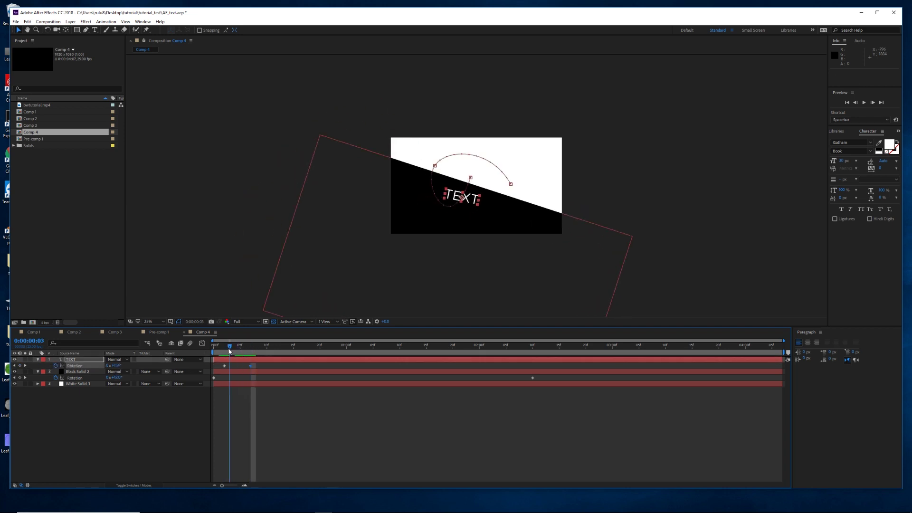
key("space")
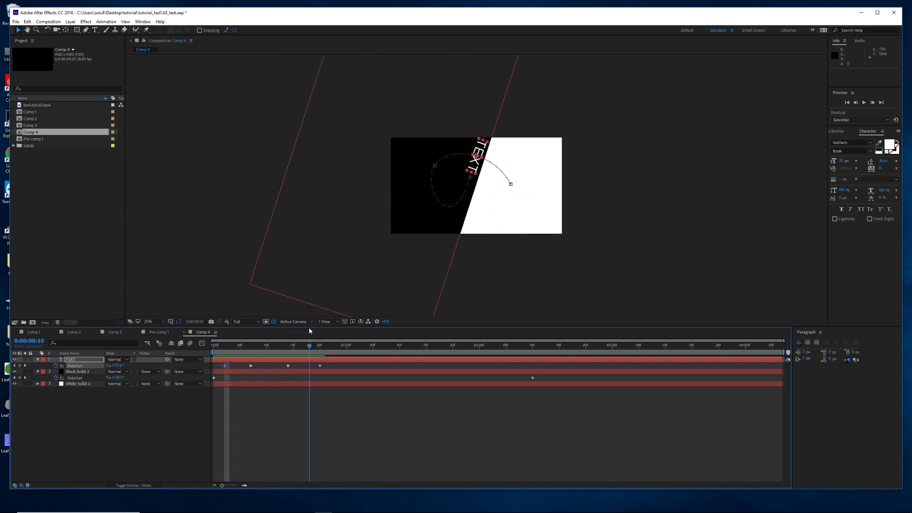
Preview the text's combined position and rotation animation from the first frame.
key("Home")
key("space")
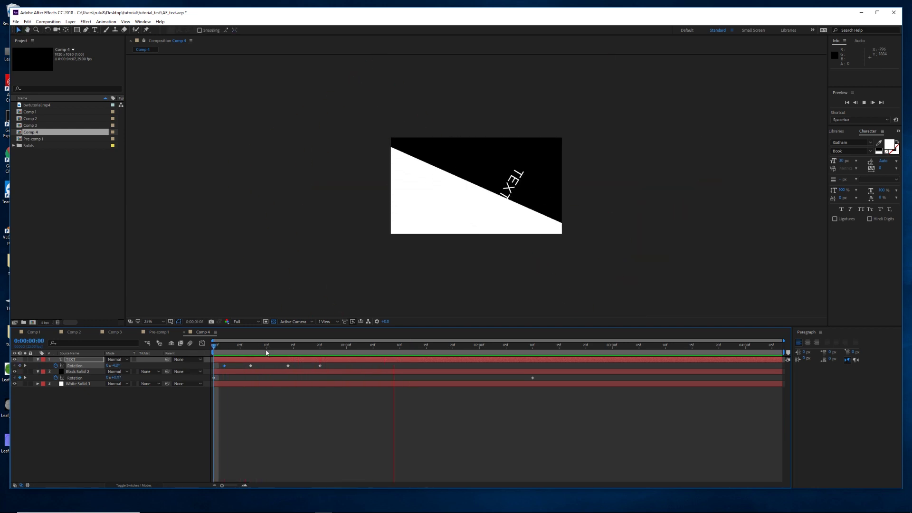
key("space")
left_click_drag(255, 347, 213, 350)
key("space")
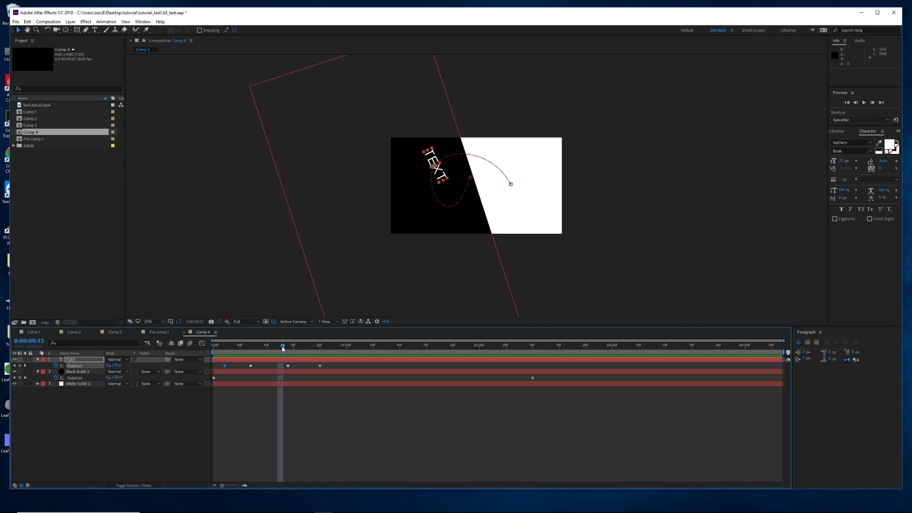
Move the text's middle position keyframe to about (480, 300), widen its curve handles, and preview the path.
left_click_drag(282, 349, 252, 349)
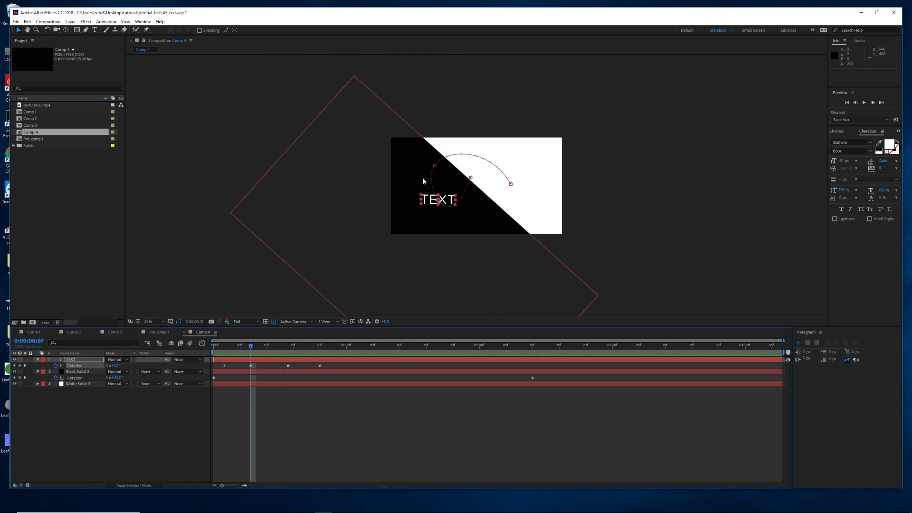
left_click(435, 168)
left_click_drag(423, 190, 411, 189)
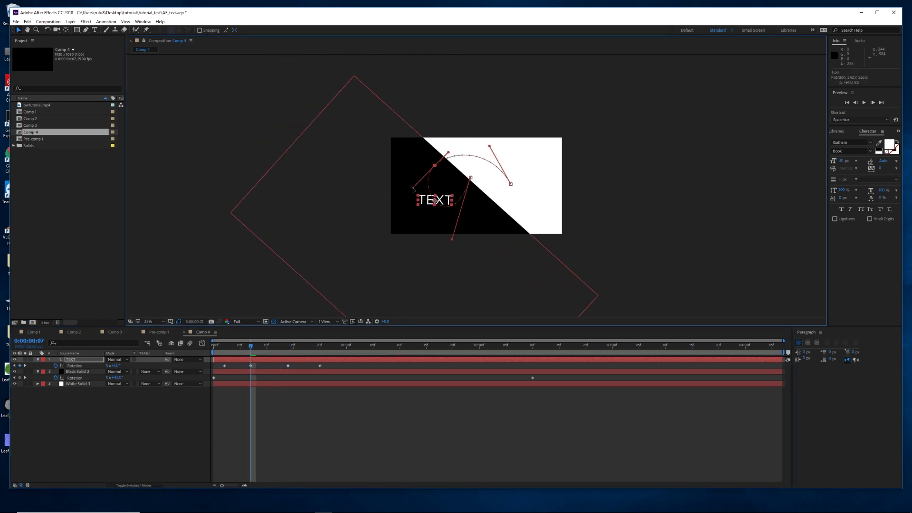
left_click_drag(449, 153, 434, 164)
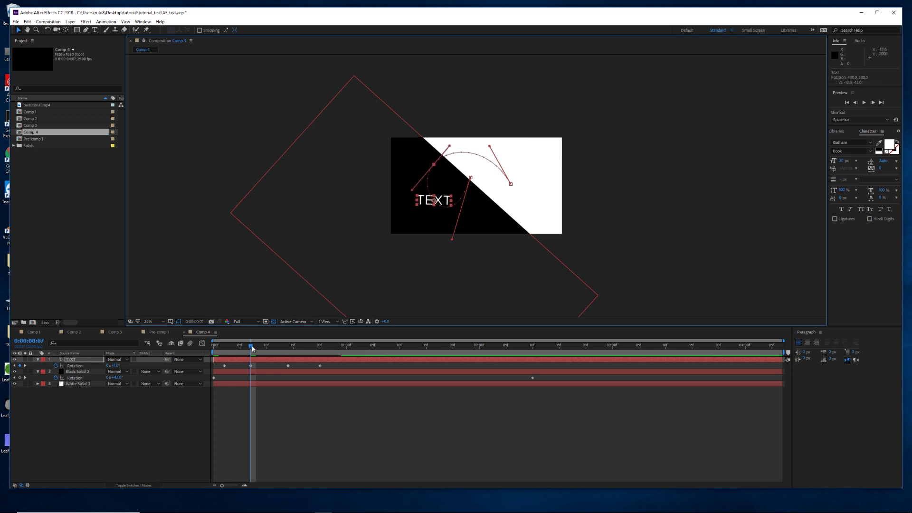
left_click_drag(252, 348, 206, 352)
key("space")
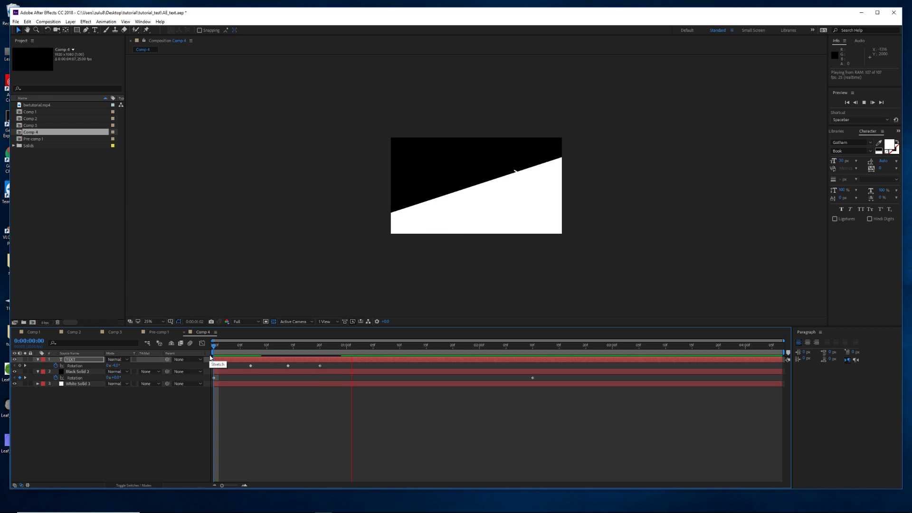
key("space")
Keyframe the white text's opacity from 100% at frame 22 to 0% at frame 23.
left_click_drag(352, 350, 341, 350)
left_click(346, 361)
key("t")
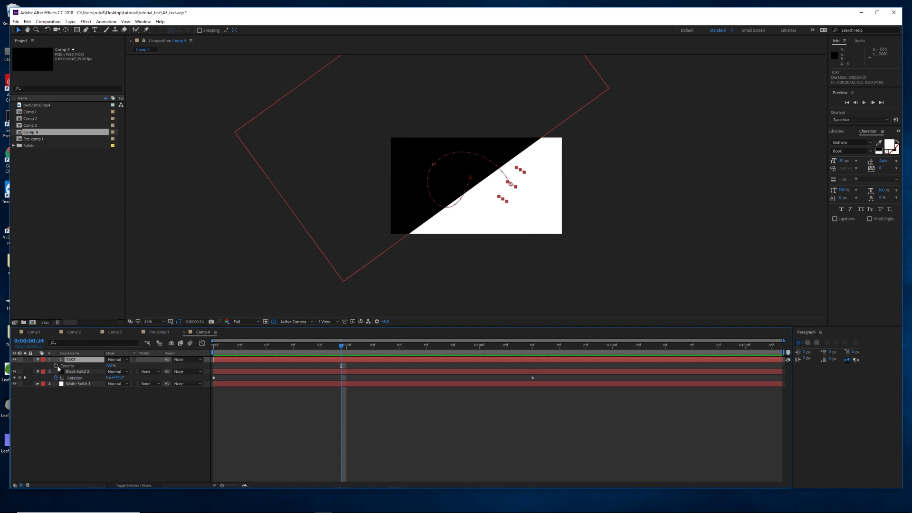
left_click_drag(343, 348, 348, 350)
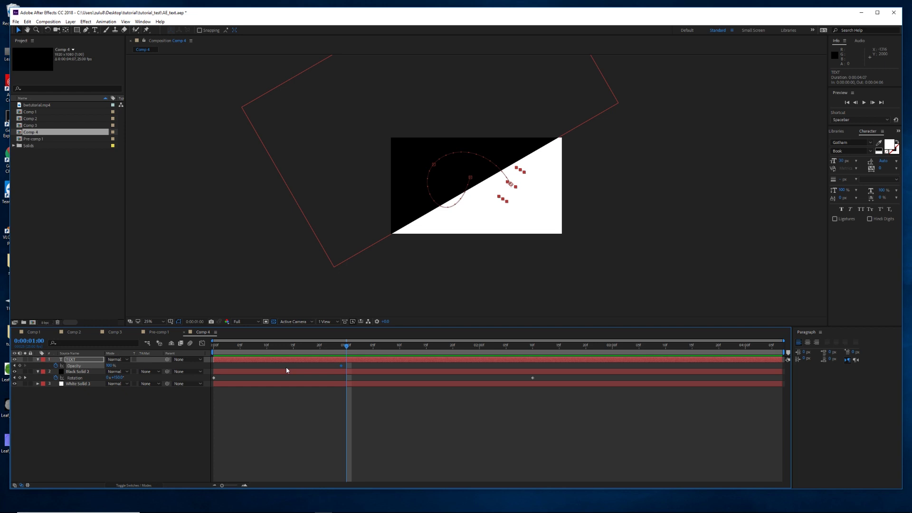
left_click_drag(346, 348, 331, 369)
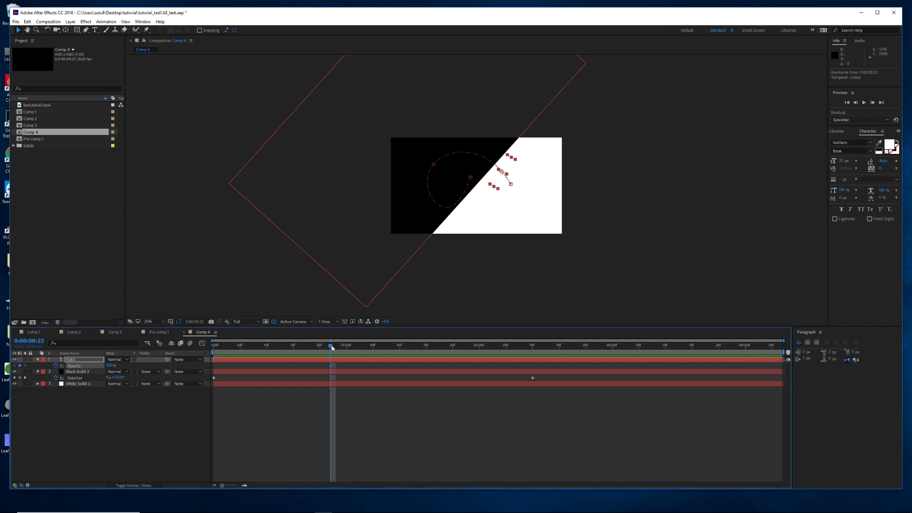
left_click_drag(332, 348, 336, 348)
left_click(112, 366)
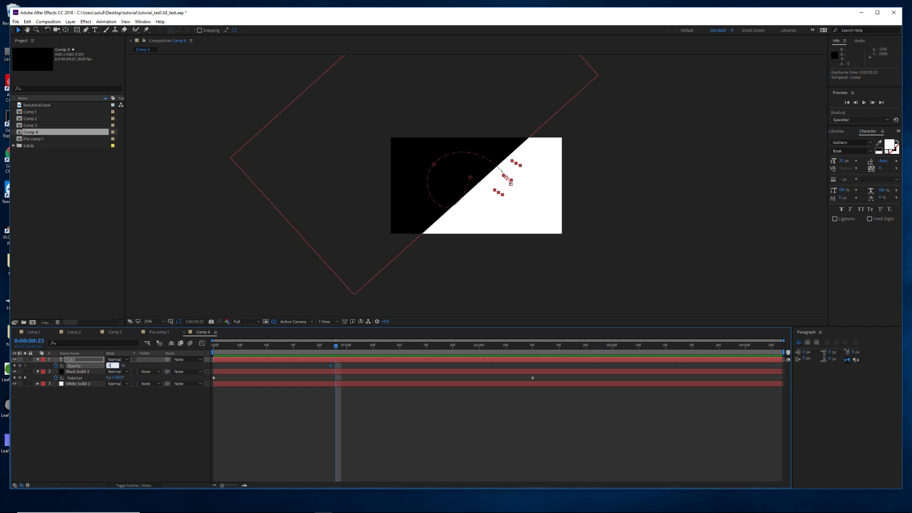
Paste a copy of the text layer at the first frame and remove its position, rotation and opacity keyframes.
left_click_drag(334, 348, 215, 352)
key("ctrl+v")
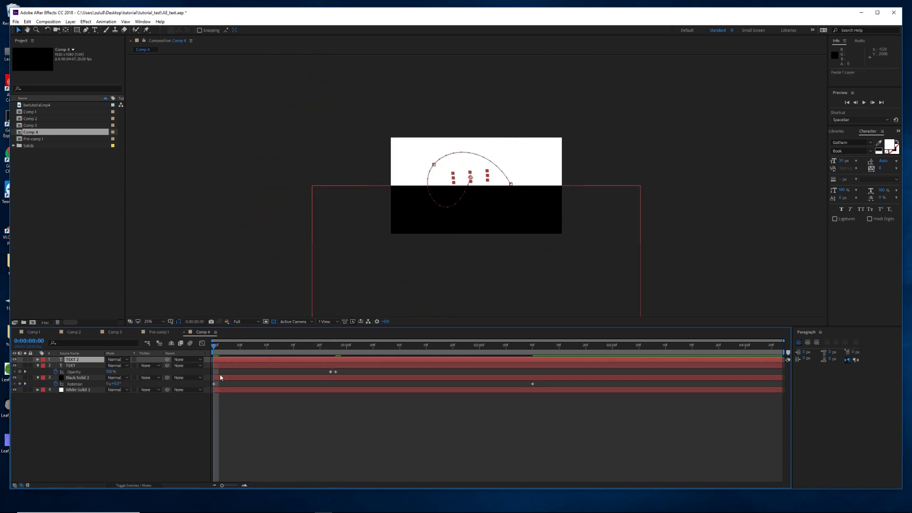
key("u")
left_click_drag(486, 364, 280, 383)
left_click_drag(221, 381, 214, 380)
key("Delete")
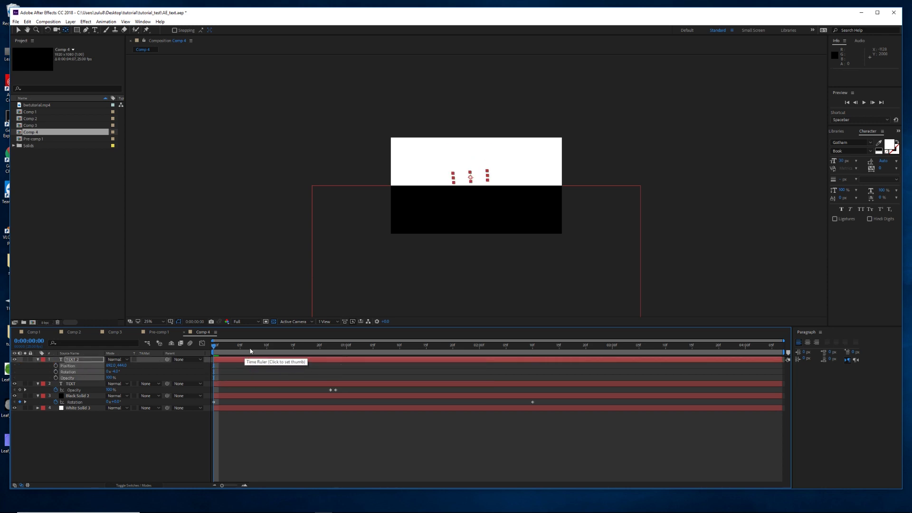
left_click(147, 430)
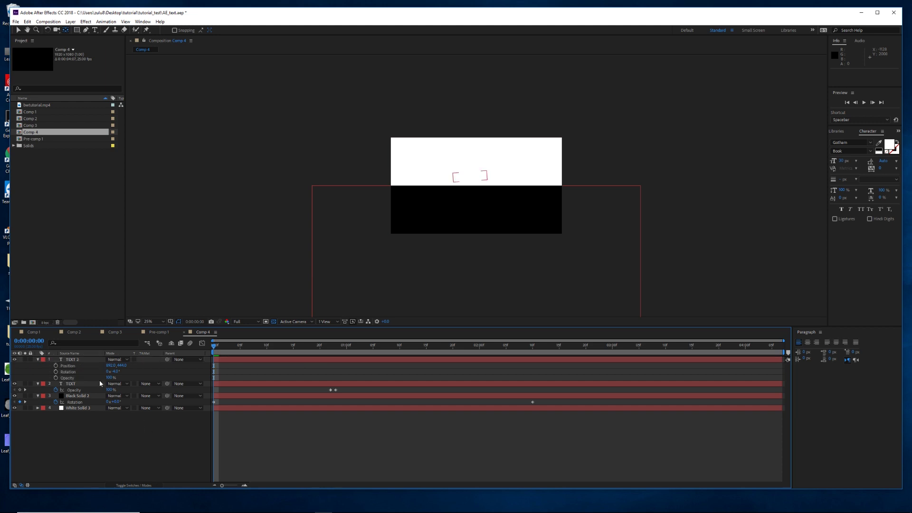
Fill the copied text black and, at frame 20, rotate and move it over the white text on the diagonal edge.
left_click(73, 361)
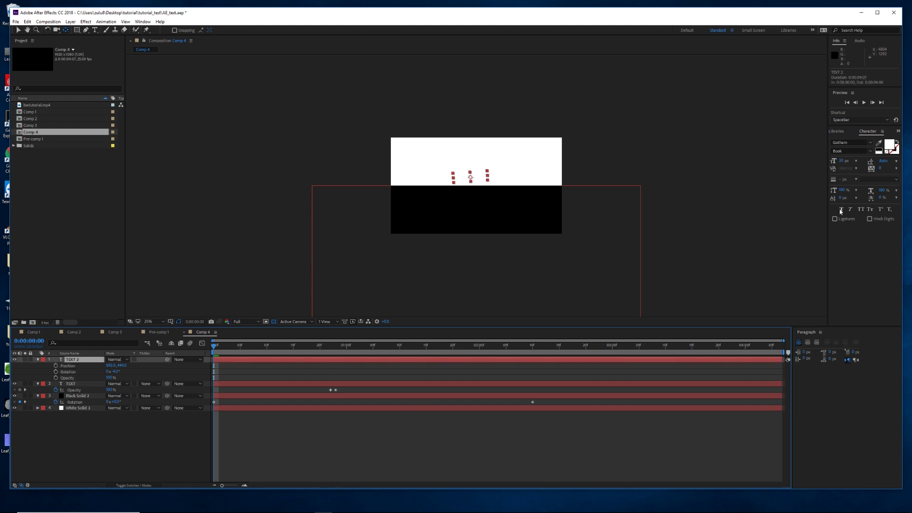
left_click_drag(214, 345, 319, 343)
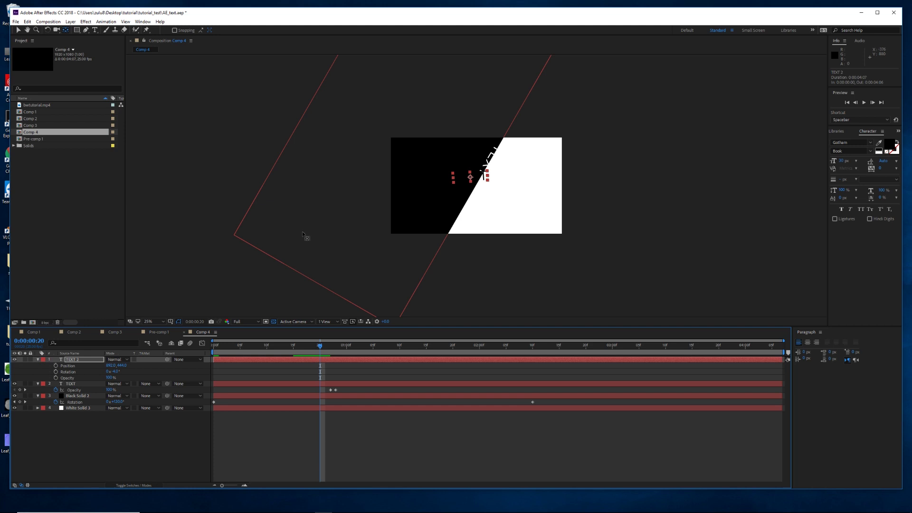
left_click_drag(114, 372, 128, 371)
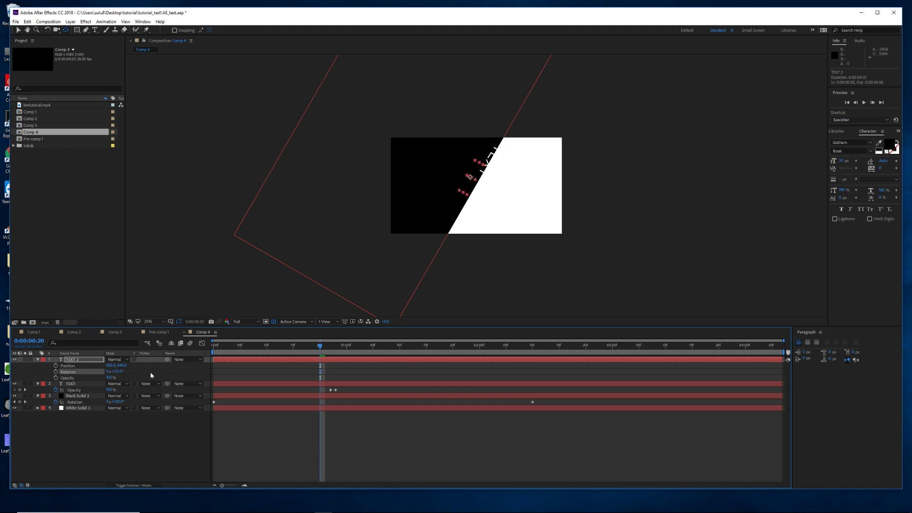
left_click(18, 30)
left_click_drag(470, 177, 491, 161)
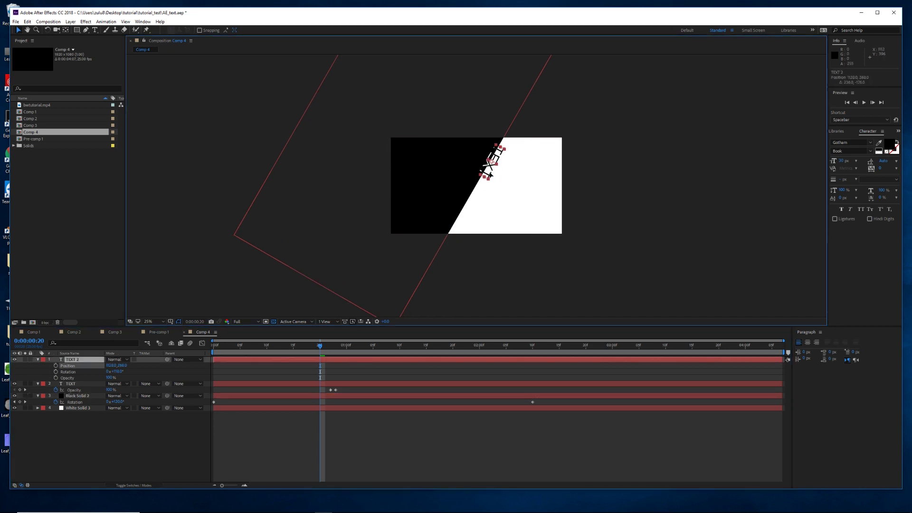
Rotate the black text to 304° and align it along the diagonal edge at about (1123, 260).
scroll(490, 161, "up", 4)
left_click_drag(473, 212, 475, 211)
left_click_drag(117, 372, 118, 372)
left_click_drag(481, 212, 476, 210)
left_click_drag(490, 162, 491, 162)
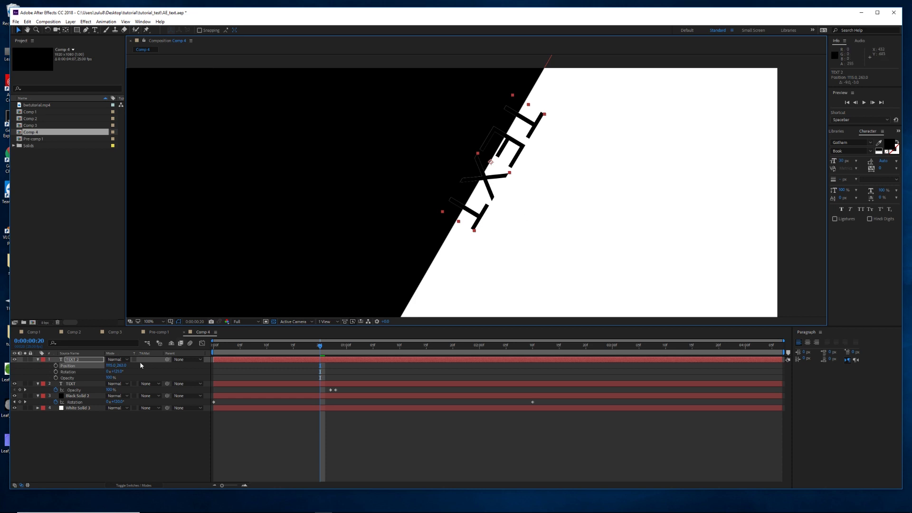
left_click_drag(117, 374, 177, 363)
left_click_drag(468, 216, 471, 216)
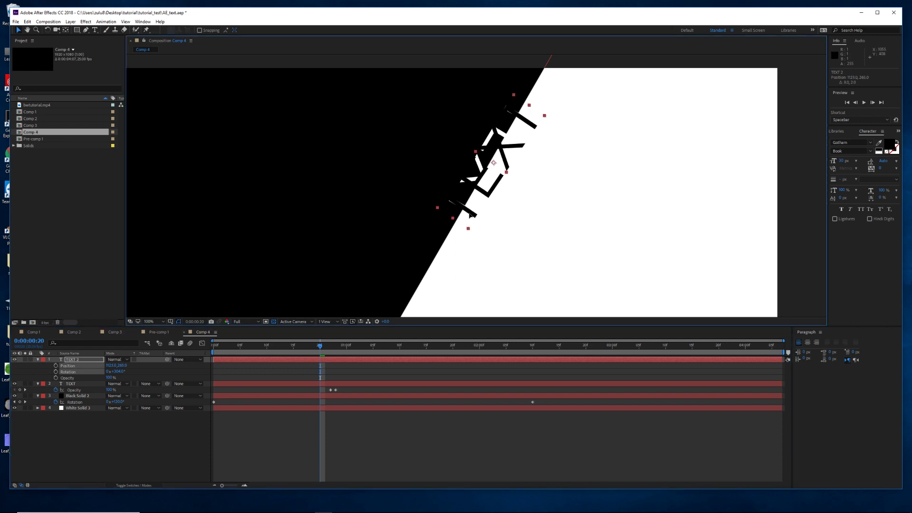
scroll(470, 216, "down", 2)
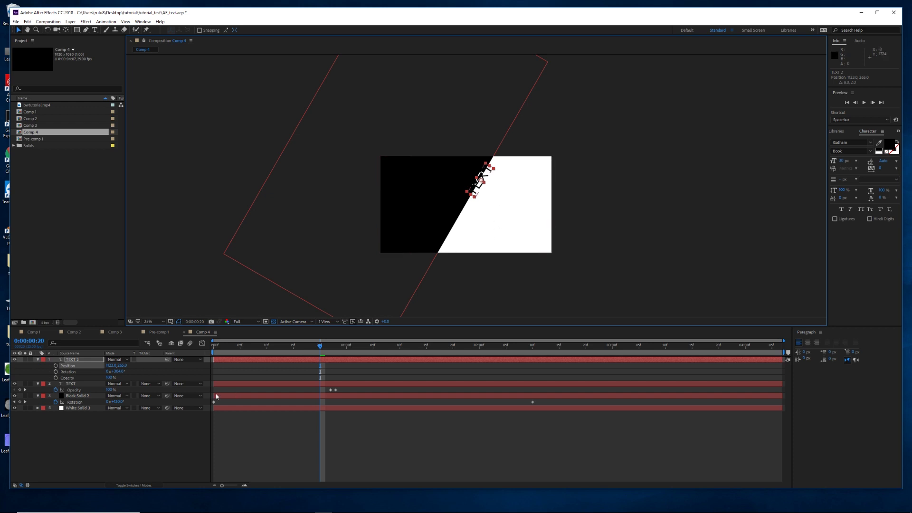
Start position and rotation keyframes for the black text at frame 20, and add positions near the white area at frame 24 and 0:00:01:09.
left_click(56, 366)
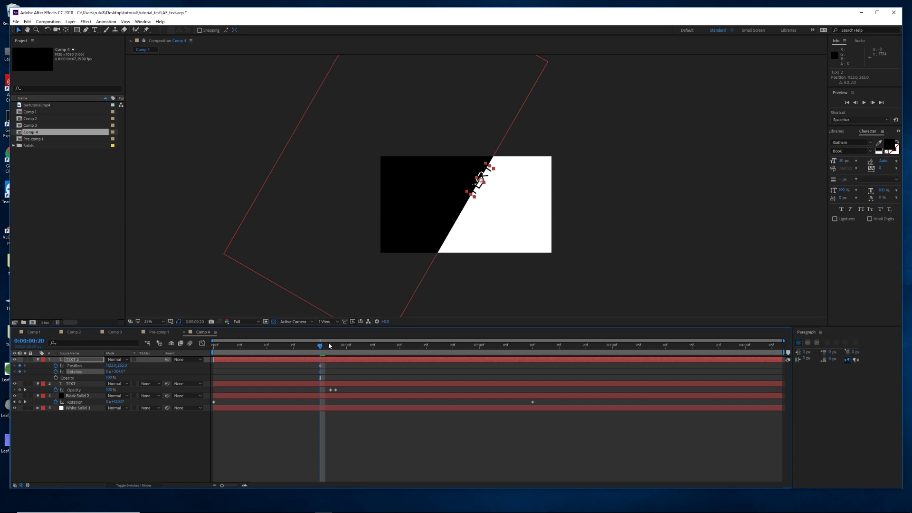
left_click_drag(322, 348, 341, 346)
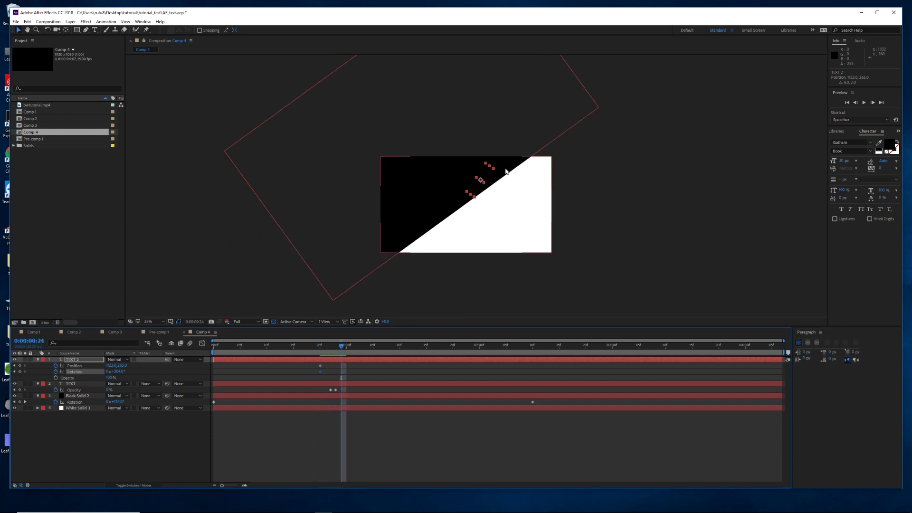
left_click_drag(489, 169, 512, 208)
left_click_drag(342, 355, 411, 346)
left_click_drag(498, 225, 443, 229)
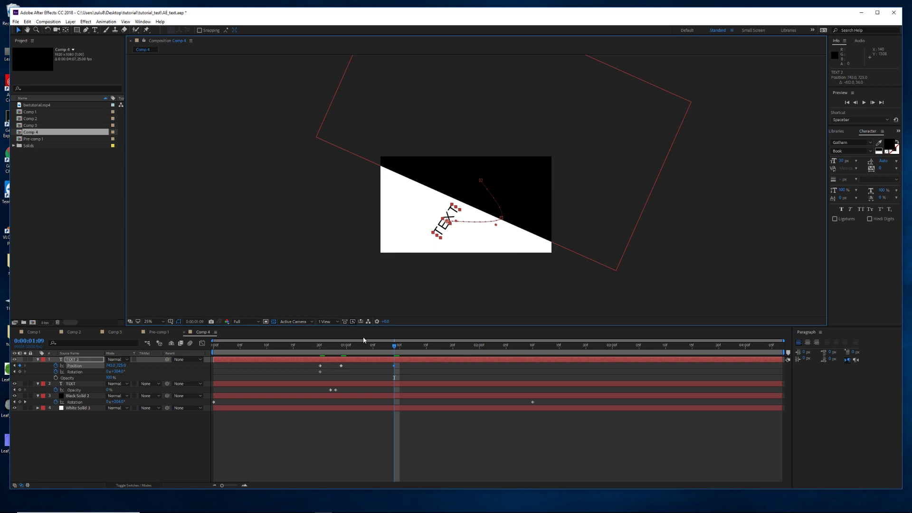
Add a black text position at 0:00:01:17 along the upper dividing edge and bend the motion path into a rounded curve.
left_click_drag(394, 348, 440, 339)
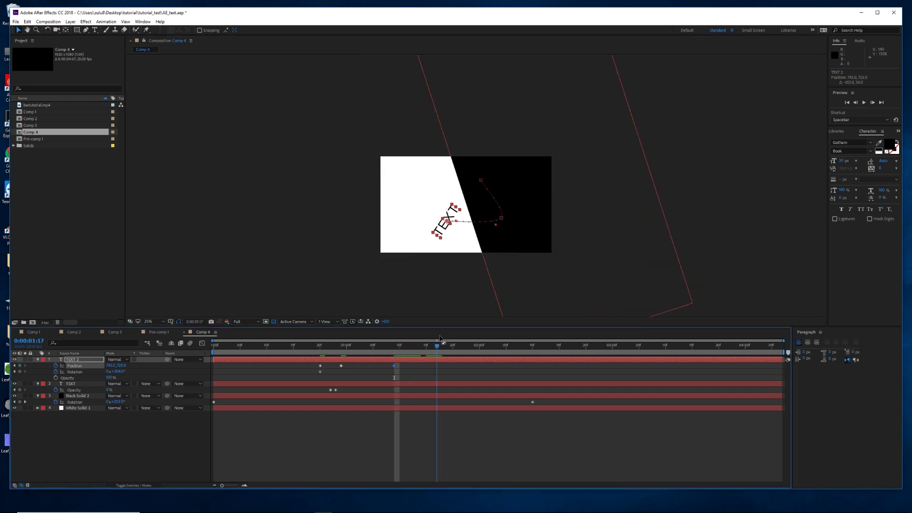
left_click_drag(448, 226, 461, 190)
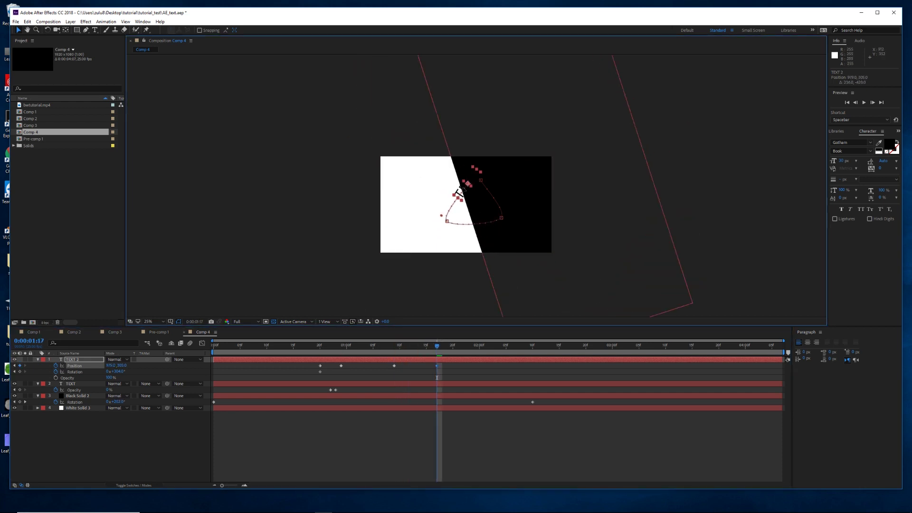
left_click_drag(436, 345, 294, 353)
mouse_move(506, 210)
left_mouse_down()
mouse_move(513, 193)
mouse_move(504, 217)
left_mouse_up()
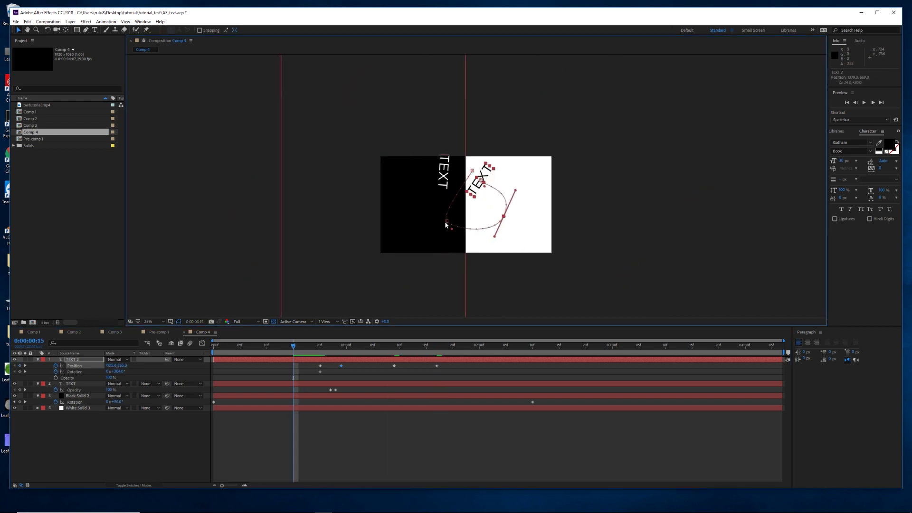
left_click(431, 202)
key("space")
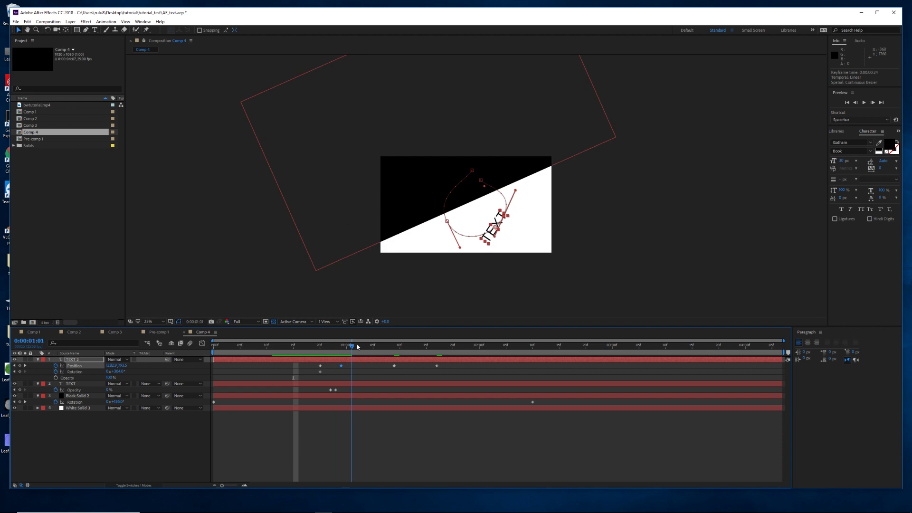
left_click_drag(484, 189, 479, 196)
key("space")
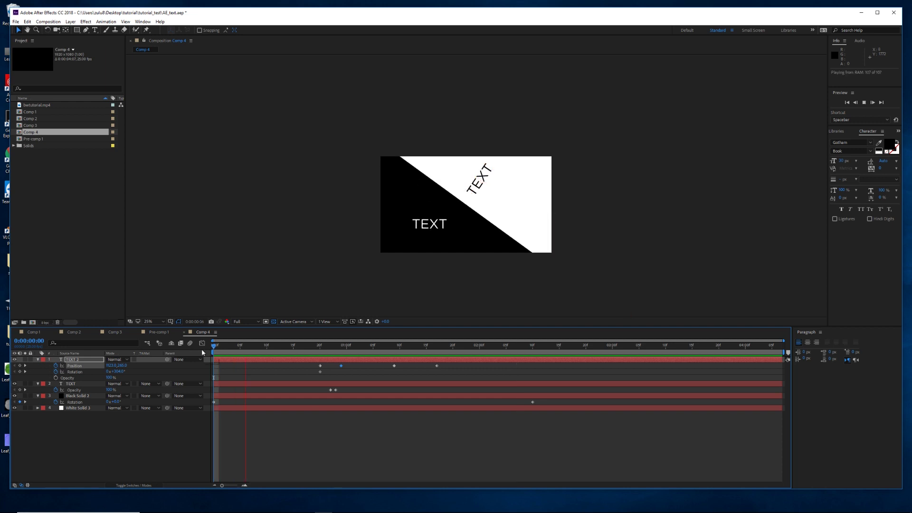
key("space")
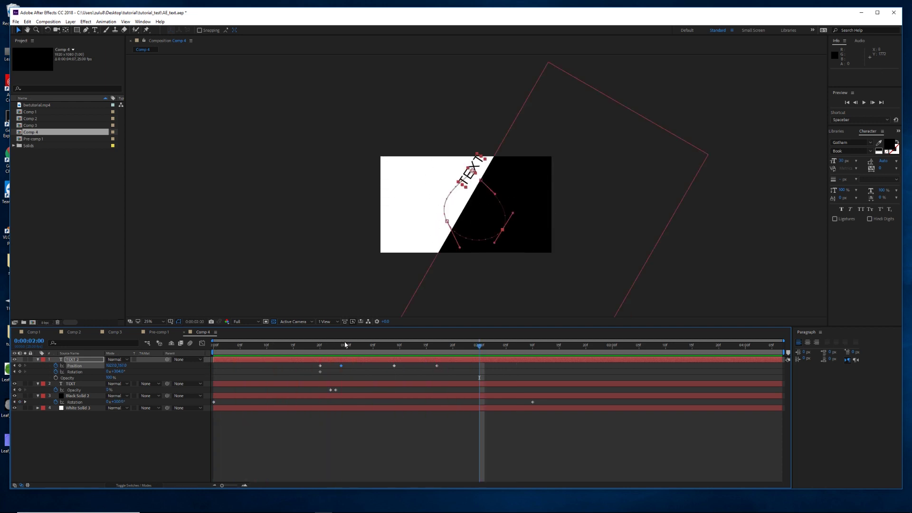
Retime the black text's last three position keyframes to 0:00:01:02, 0:00:01:14 and 0:00:01:22.
left_click(342, 350)
left_click_drag(465, 364, 357, 367)
left_click(415, 380)
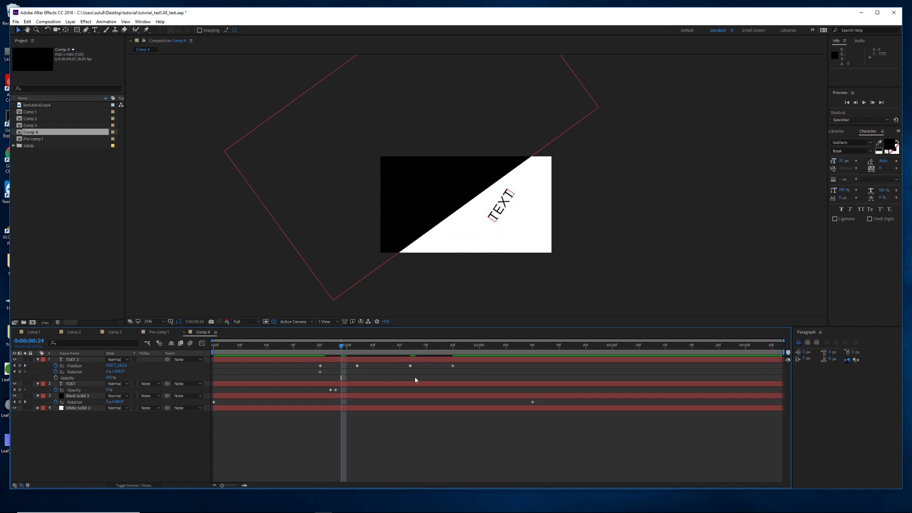
left_click_drag(471, 364, 401, 372)
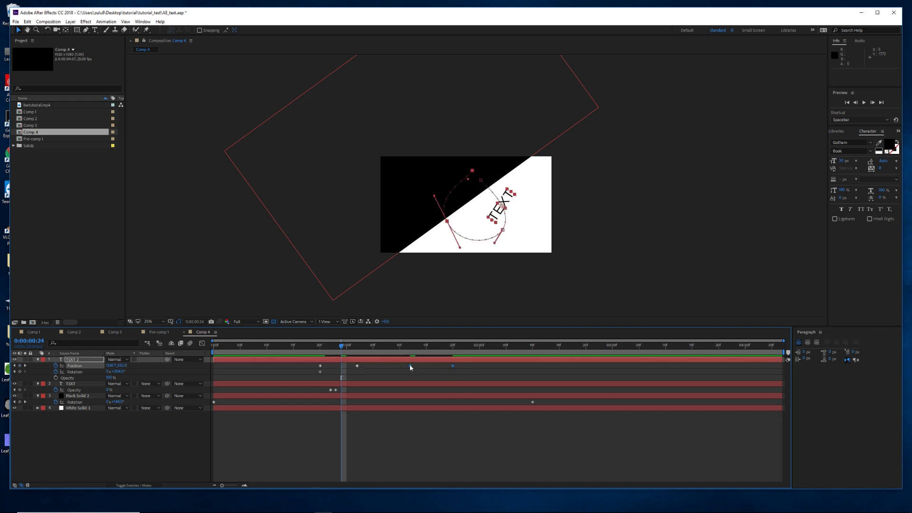
left_click_drag(360, 350, 291, 352)
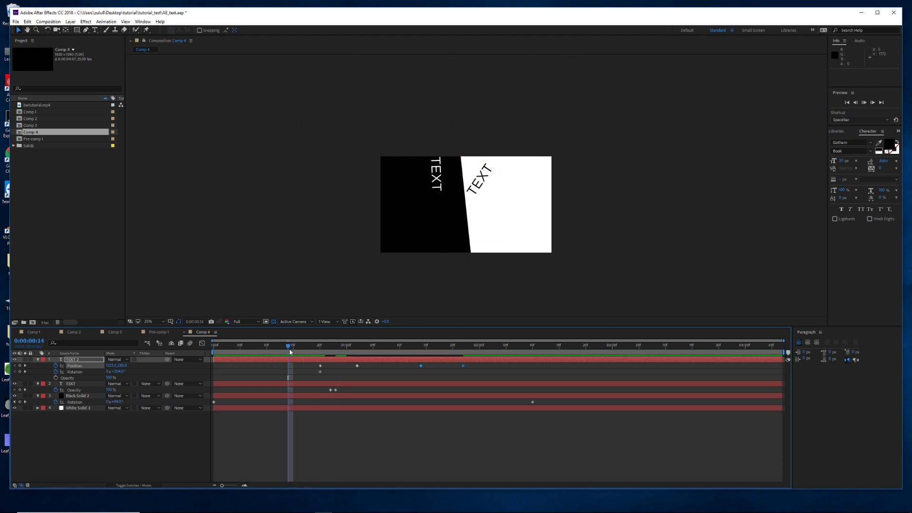
key("space")
Move the black text's end position to about (1240, 277), adjust its path curve, and shift that last keyframe to 0:00:02:00.
left_click_drag(449, 352, 462, 352)
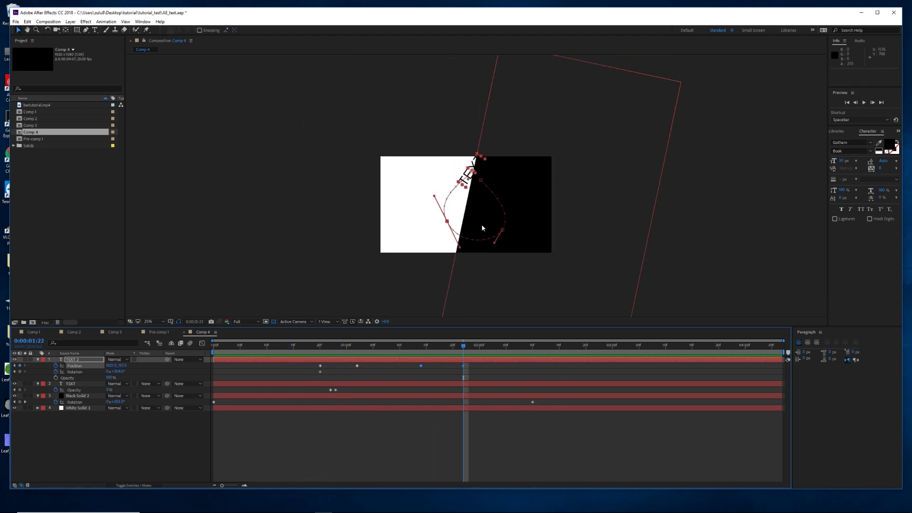
left_click_drag(470, 176, 481, 179)
key("ctrl+z")
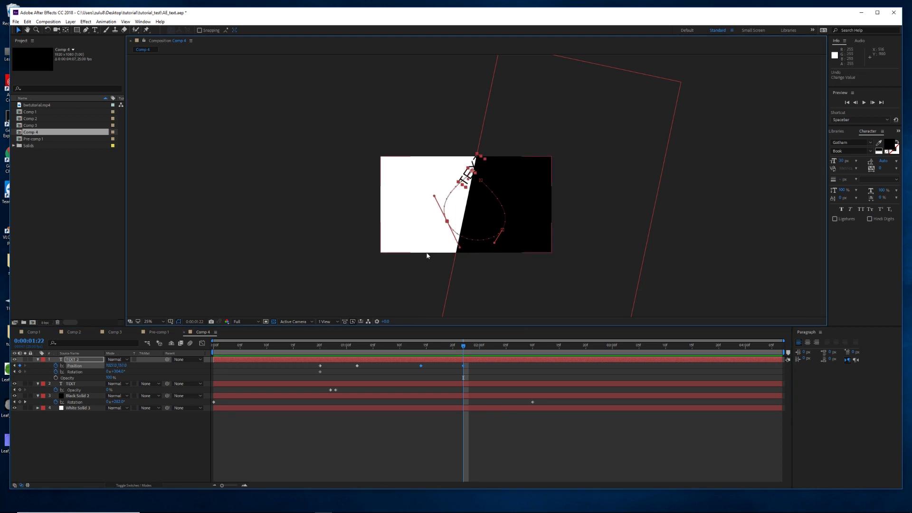
left_click(479, 360)
mouse_move(478, 180)
left_mouse_down()
mouse_move(491, 186)
mouse_move(472, 174)
left_mouse_up()
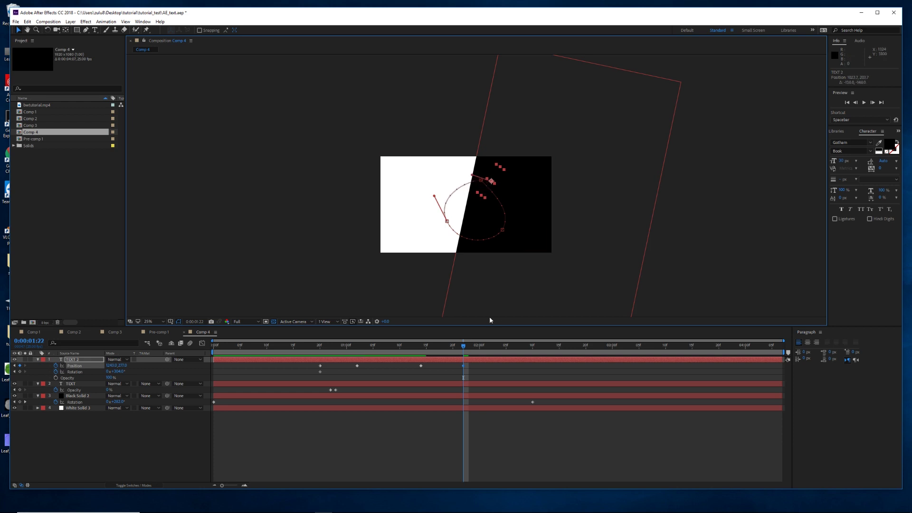
left_click_drag(462, 350, 384, 351)
key("space")
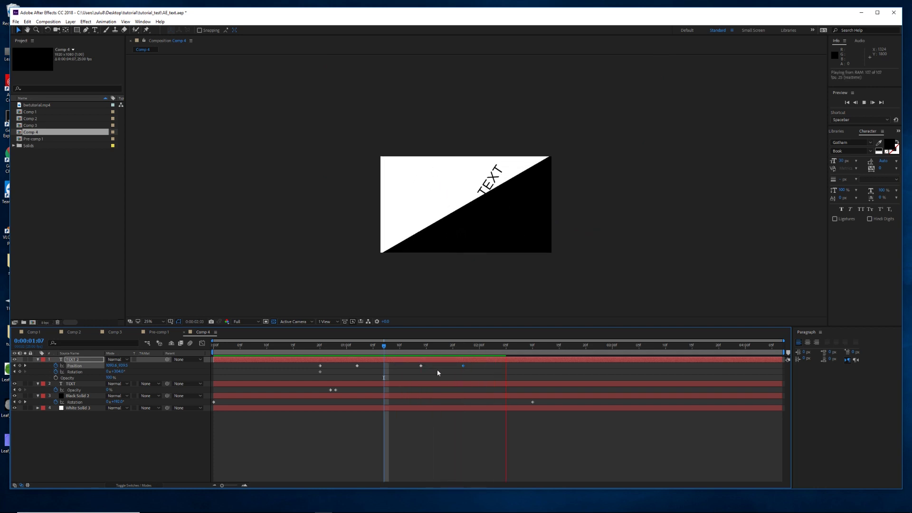
key("space")
Add rotation keyframes to the black text at 0:00:01:02, 0:00:01:13 and 0:00:02:00, turning it upside down along the diagonal by the last one.
left_click_drag(420, 353, 357, 356)
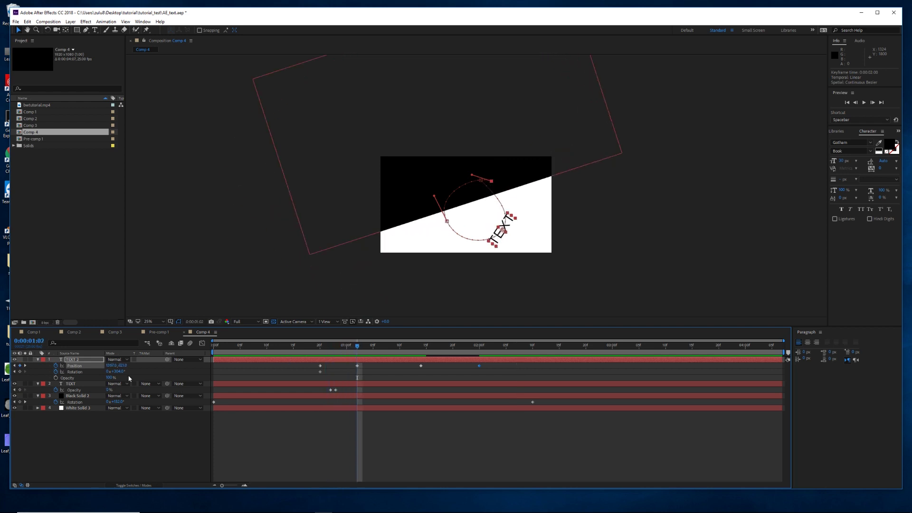
left_click_drag(121, 374, 112, 374)
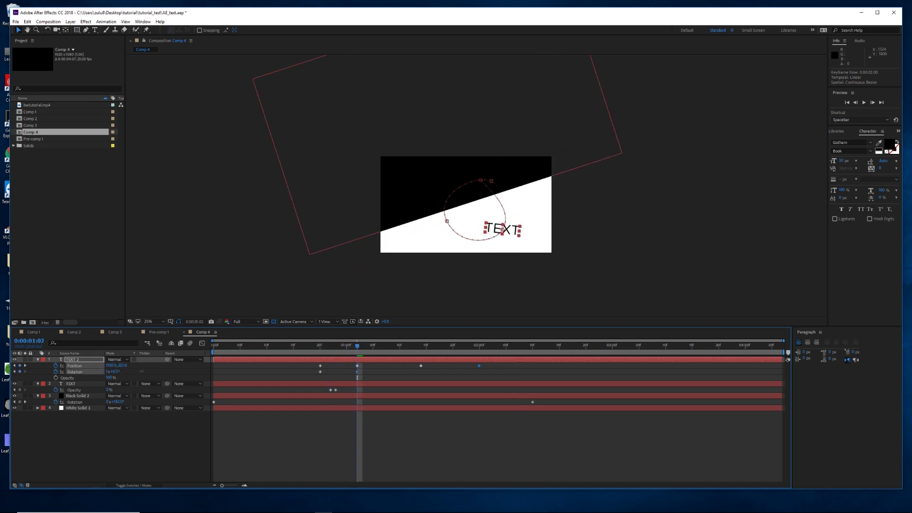
left_click_drag(359, 349, 416, 349)
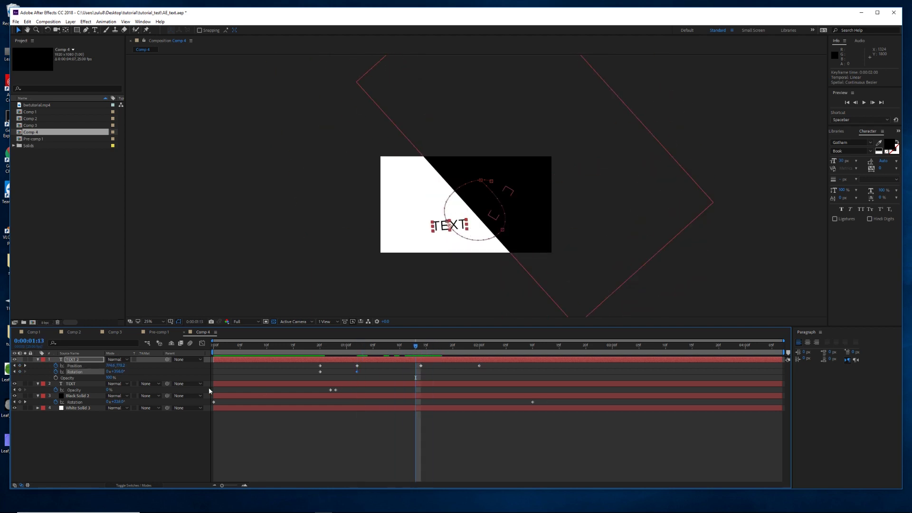
left_click_drag(342, 350, 478, 349)
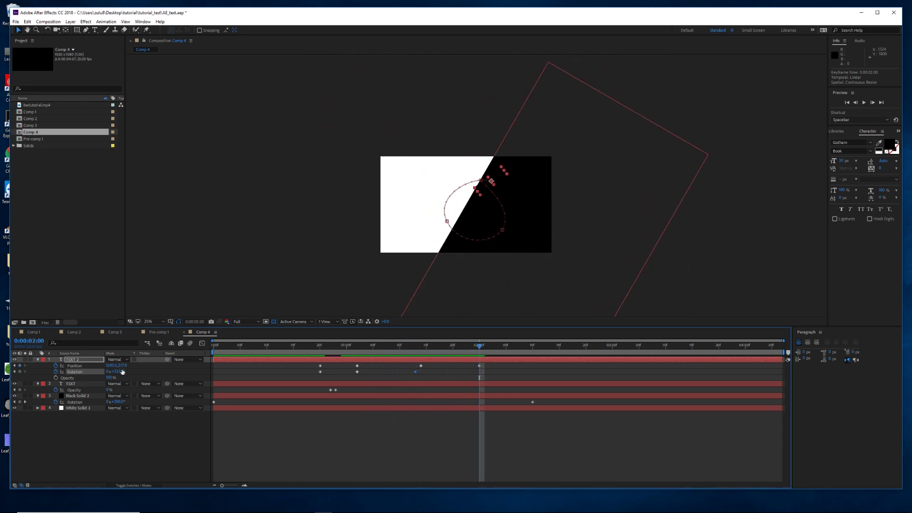
type("463")
key("Return")
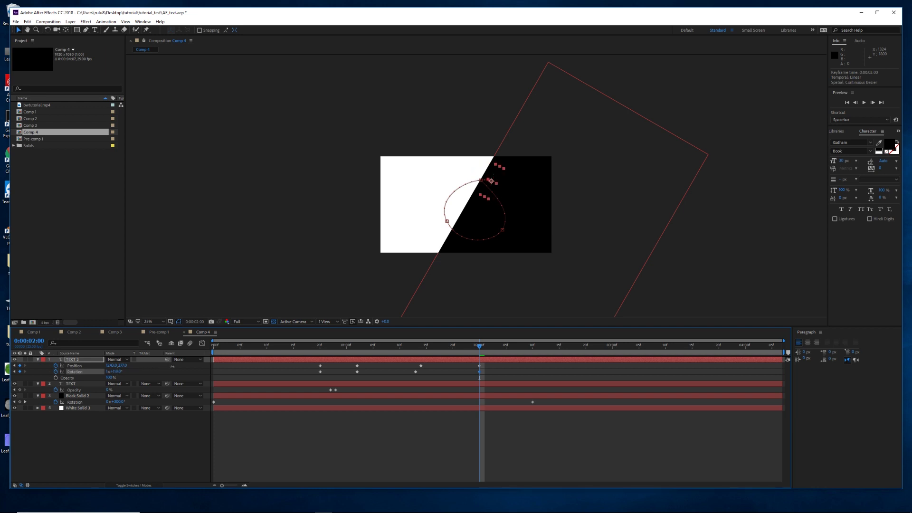
Align the black text's middle rotation keyframe with its position keyframe at 0:00:01:14 and shorten the work area to end at 0:00:02:09.
left_click_drag(480, 348, 194, 367)
key("space")
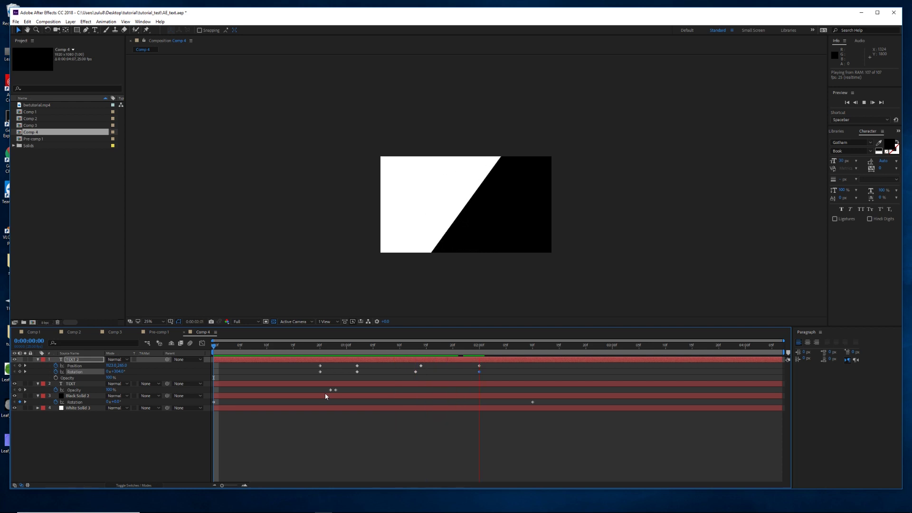
key("space")
left_click(422, 346)
key("space")
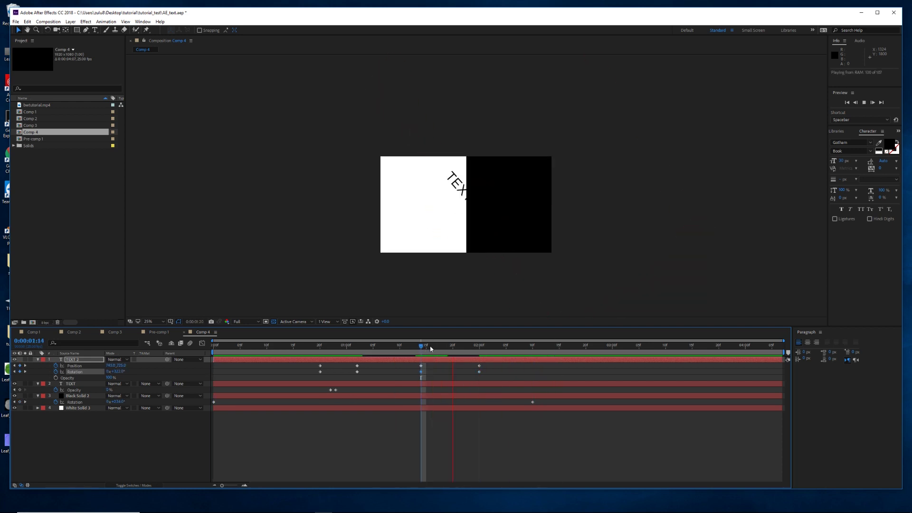
key("space")
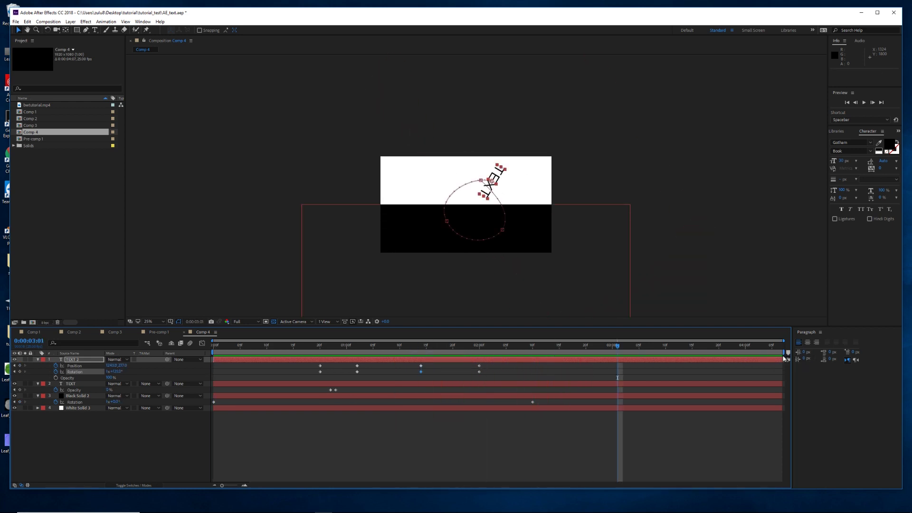
left_click_drag(784, 353, 534, 352)
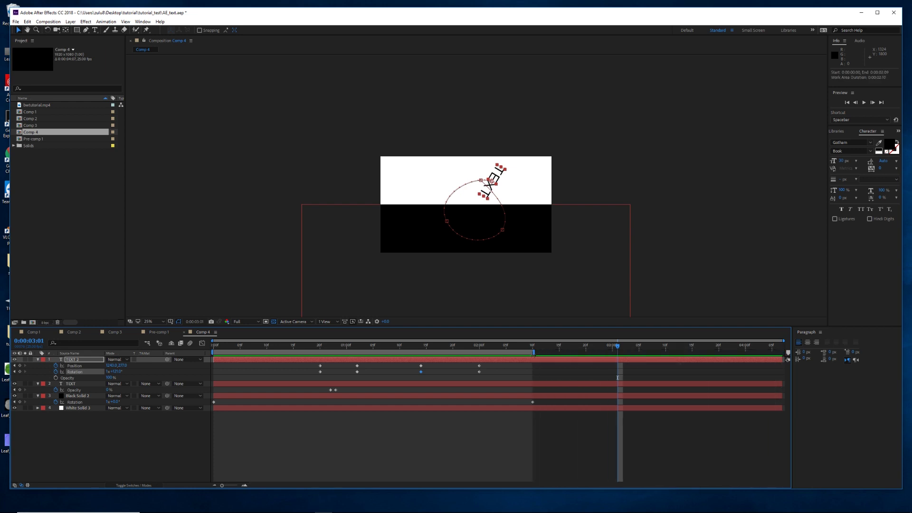
key("space")
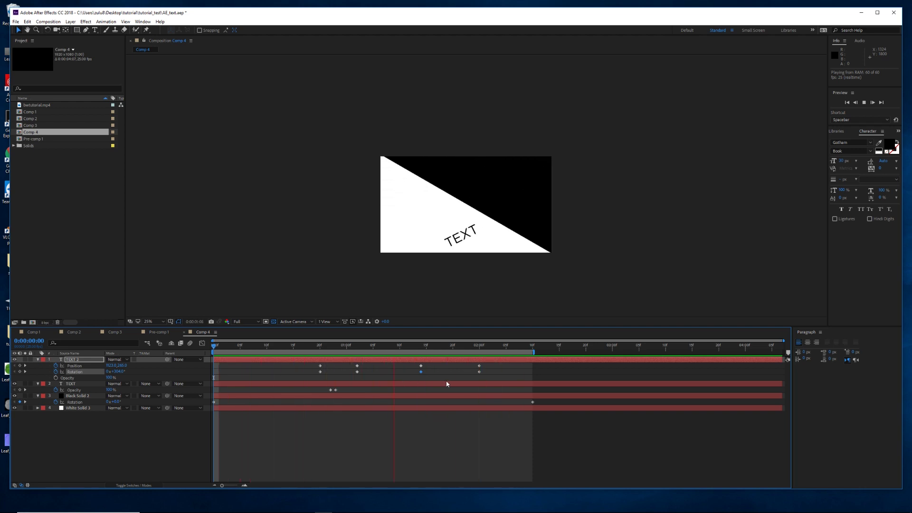
Move the black text's last position and rotation keyframes to 0:00:02:03 and add opacity keyframes at 0:00:02:03 and 0:00:02:04.
left_click(484, 372)
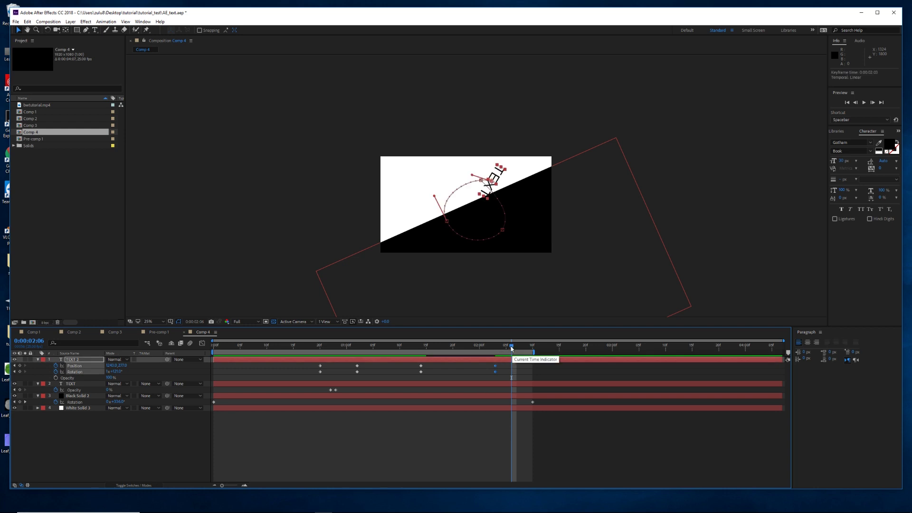
left_click_drag(511, 346, 343, 360)
key("space")
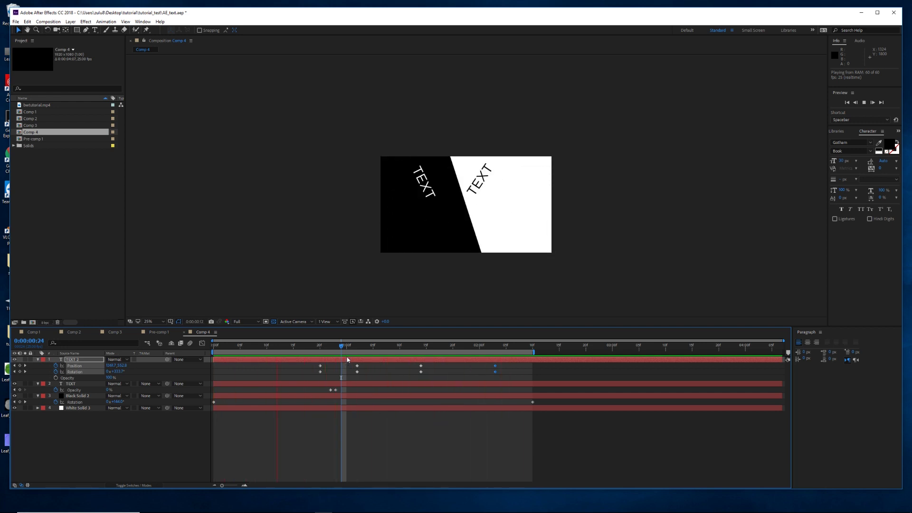
key("t")
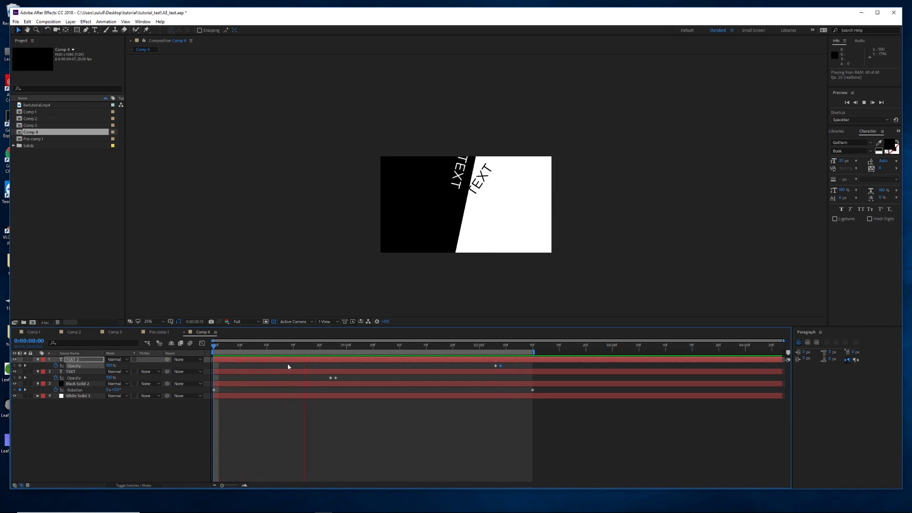
key("space")
At frame 20, draw a four-point Pen mask on the black text layer around its part over the black half, following the diagonal edge.
left_click_drag(338, 344, 304, 346)
left_click(195, 435)
left_click(226, 360)
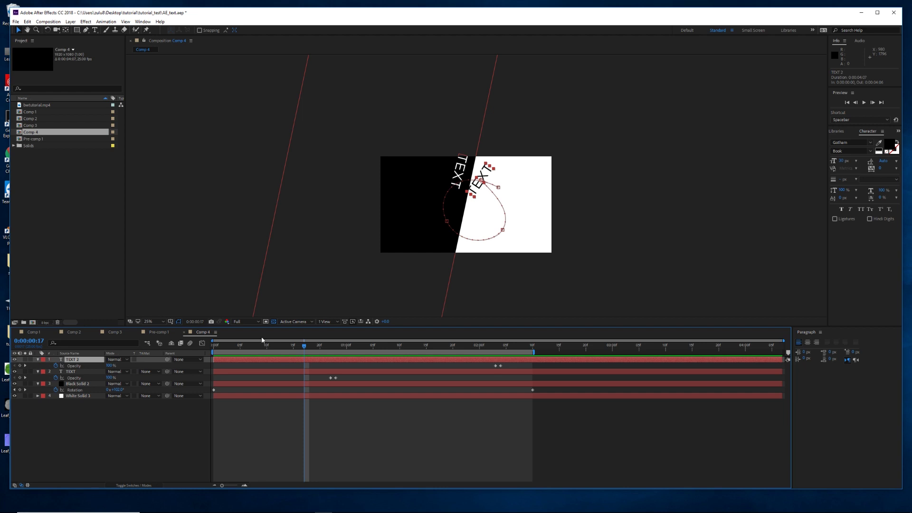
scroll(400, 142, "up", 4)
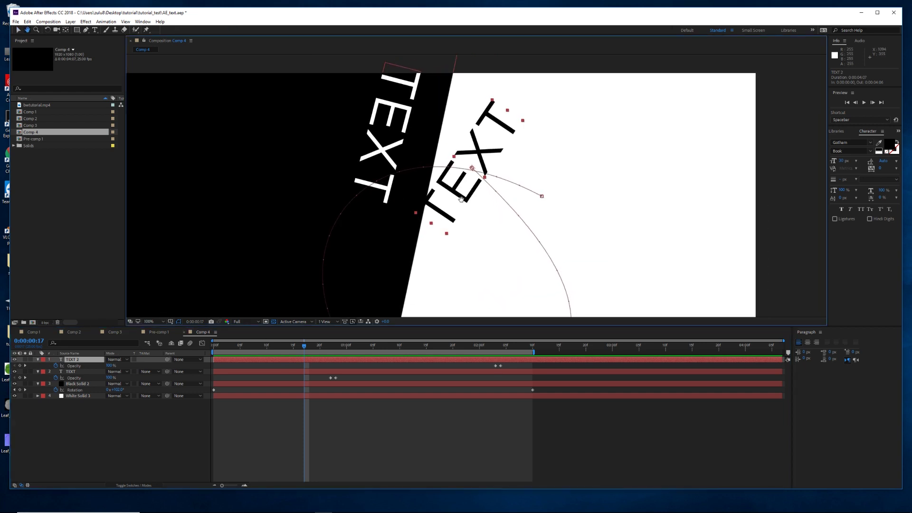
left_click_drag(307, 349, 322, 348)
left_click_drag(366, 262, 326, 277)
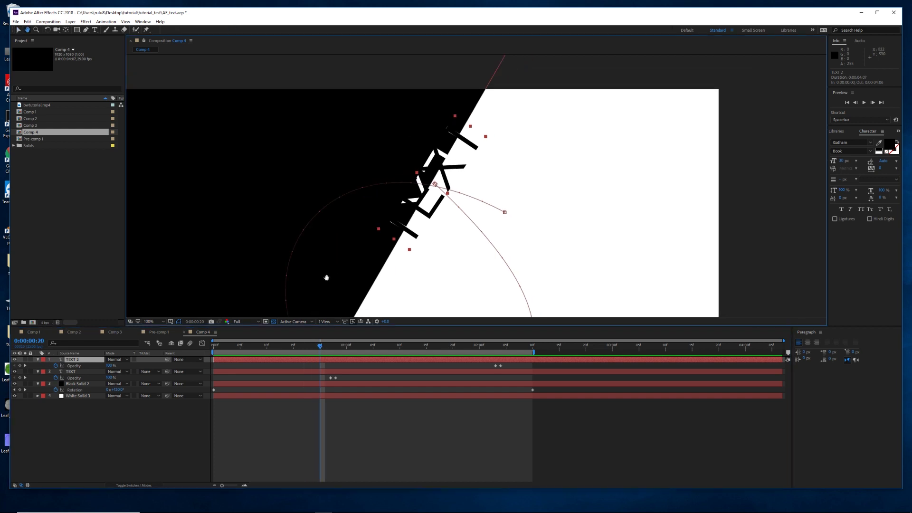
left_click(87, 30)
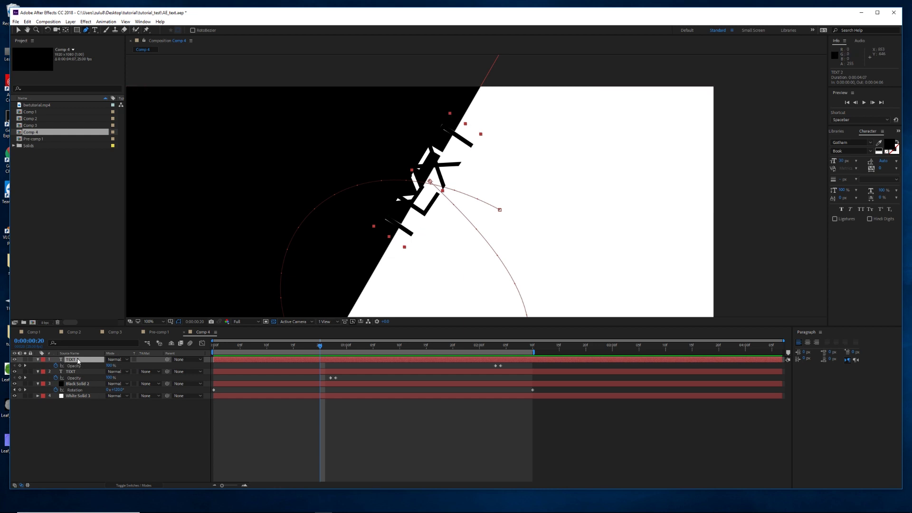
left_click(346, 240)
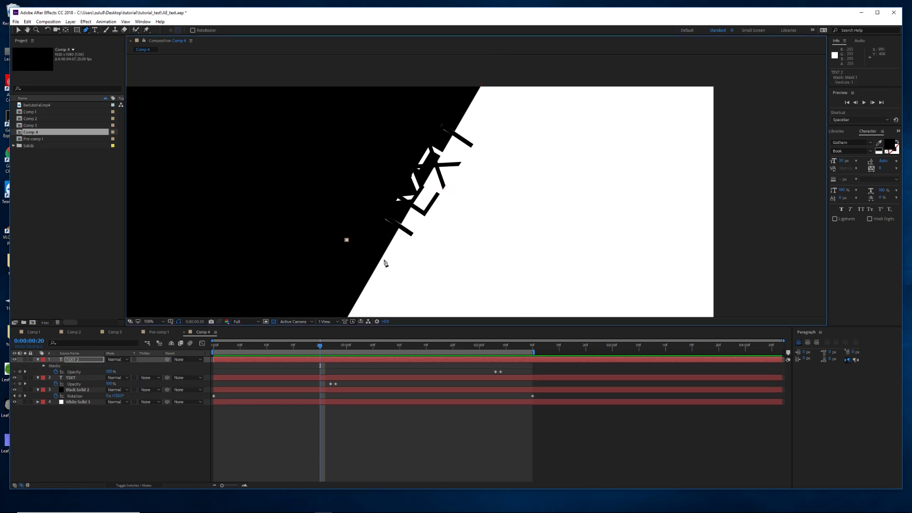
left_click(468, 110)
left_click(347, 240)
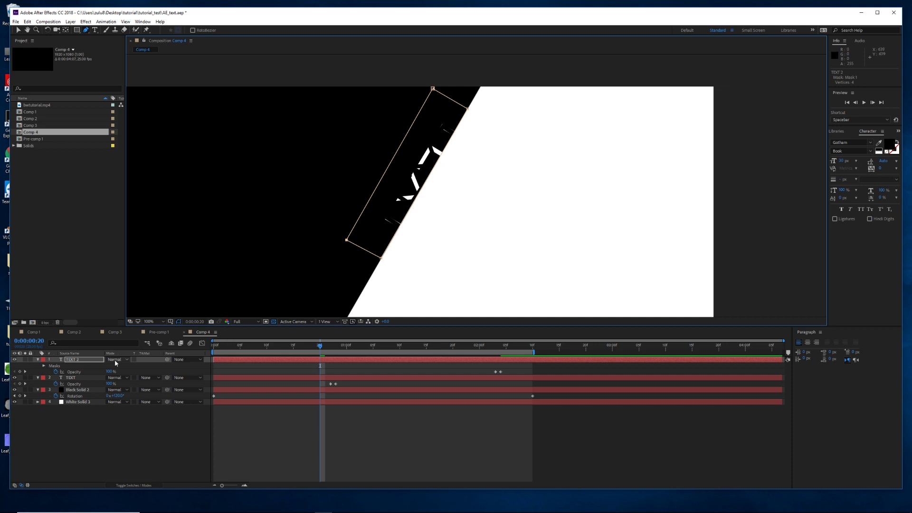
Invert the black text's mask and expand its mask path properties.
left_click(44, 366)
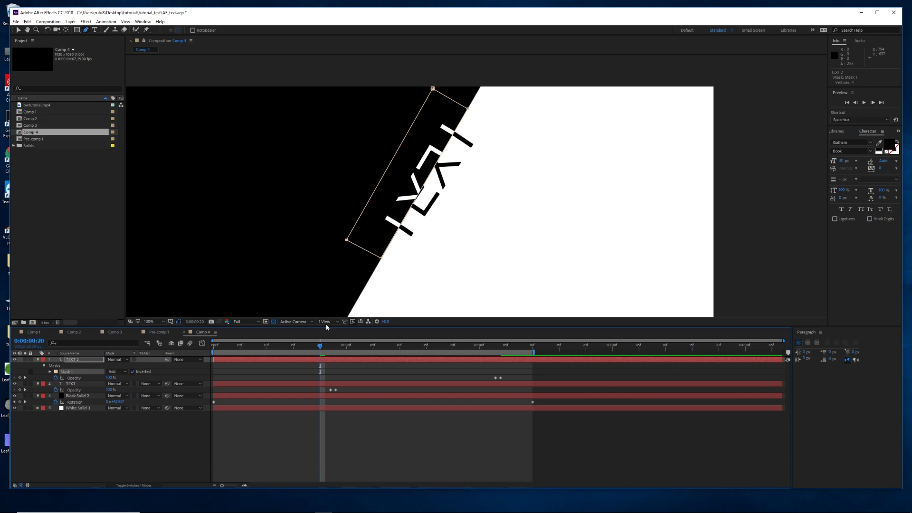
left_click(38, 360)
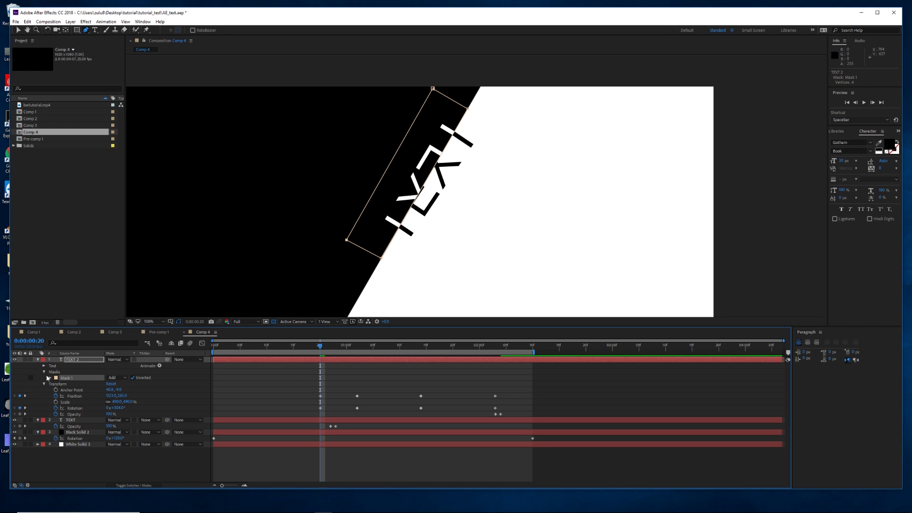
left_click(49, 378)
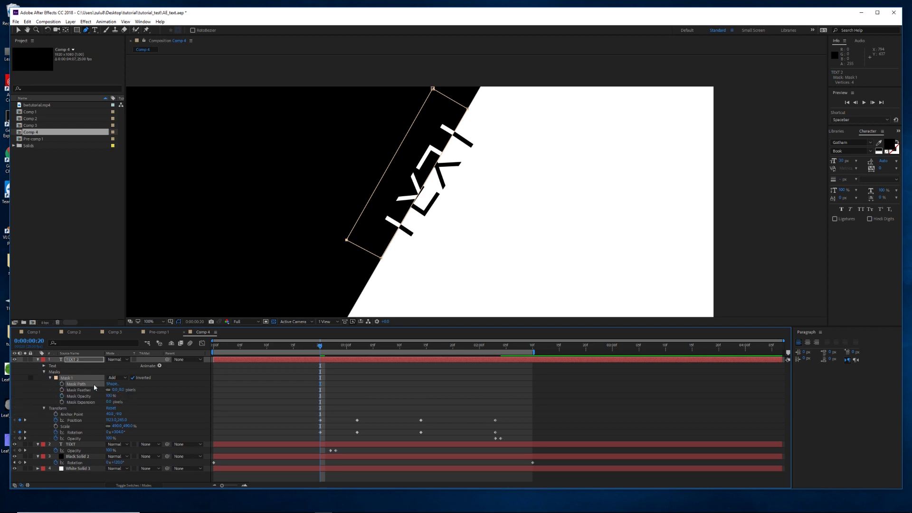
Keyframe the black text's mask path at frame 20, then reshape the mask at frame 19 to cover the text over the black half.
left_click(63, 385)
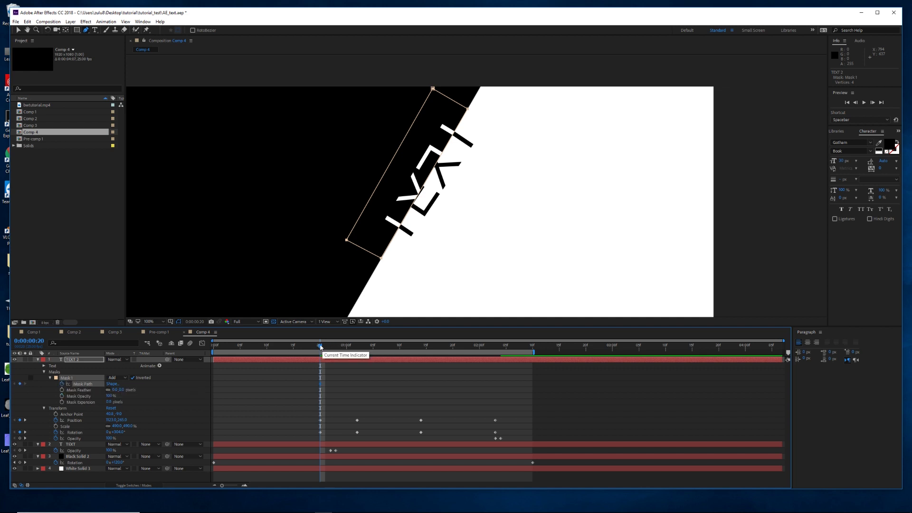
mouse_move(318, 347)
left_mouse_down()
mouse_move(308, 347)
mouse_move(317, 347)
left_mouse_up()
left_click_drag(469, 111, 486, 126)
left_click(332, 293)
left_click(400, 275)
left_click_drag(399, 274, 408, 281)
left_click_drag(365, 255, 350, 245)
left_click_drag(453, 106, 431, 91)
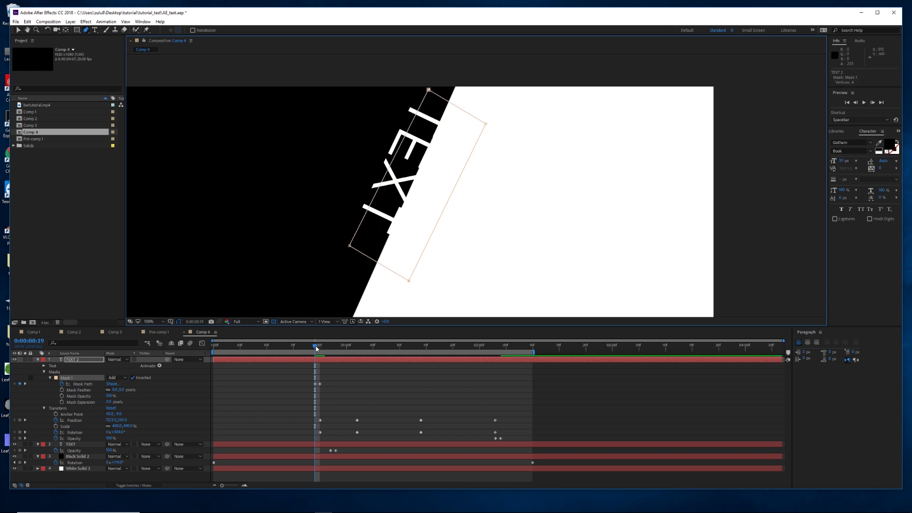
At frames 21 and 22, move the mask vertices so the mask's edge follows the diagonal and leaves the black text uncovered.
left_click_drag(319, 349, 325, 349)
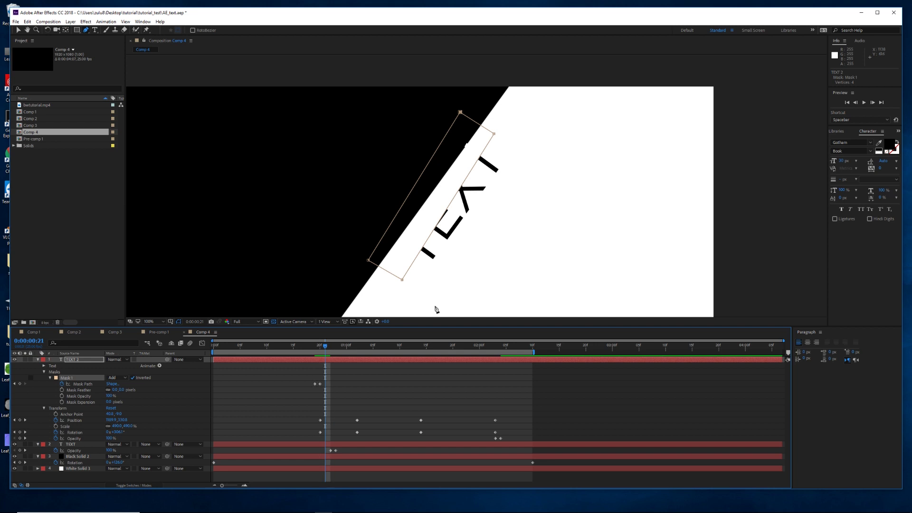
left_click_drag(401, 281, 379, 264)
left_click_drag(494, 134, 482, 124)
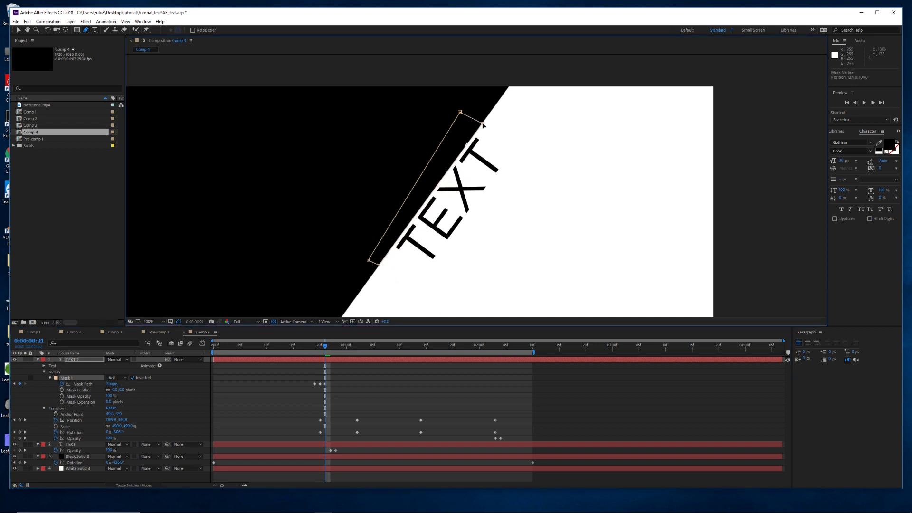
key("Page_Down")
left_click_drag(389, 282, 359, 248)
left_click_drag(400, 284, 380, 263)
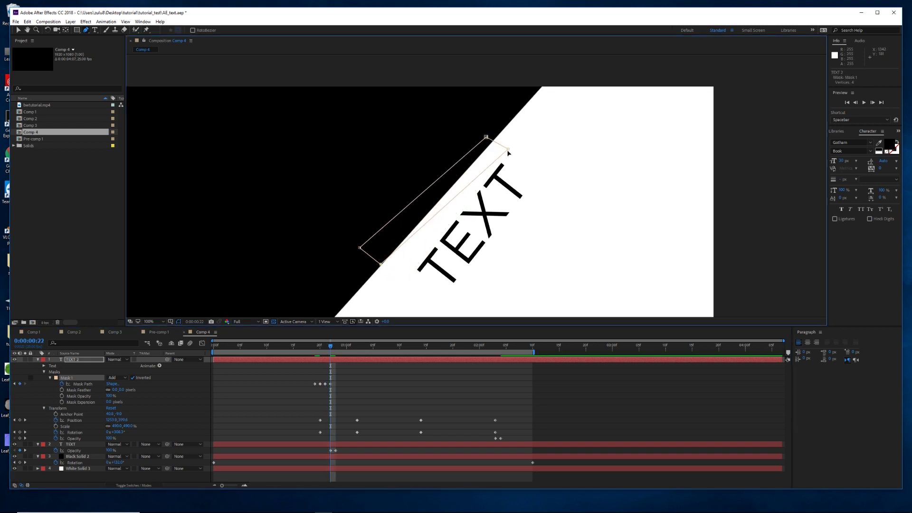
Collapse the mask properties, deselect the layers with the Selection tool, and preview the animation from the first frame.
left_click(346, 347)
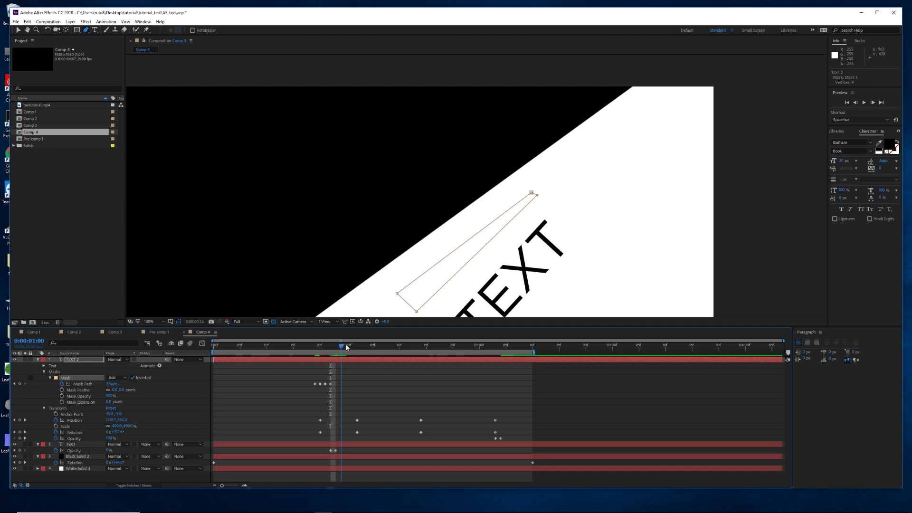
scroll(466, 257, "down", 4)
left_click_drag(349, 347, 215, 347)
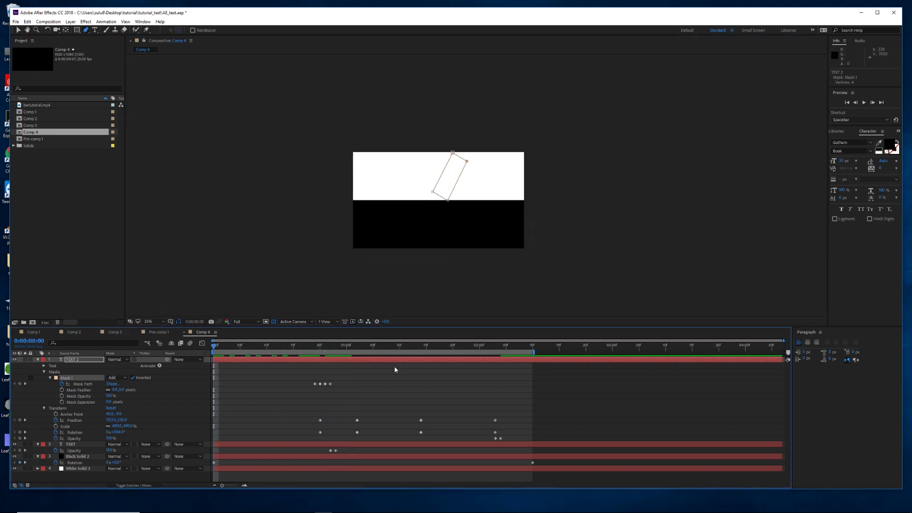
left_click(49, 379)
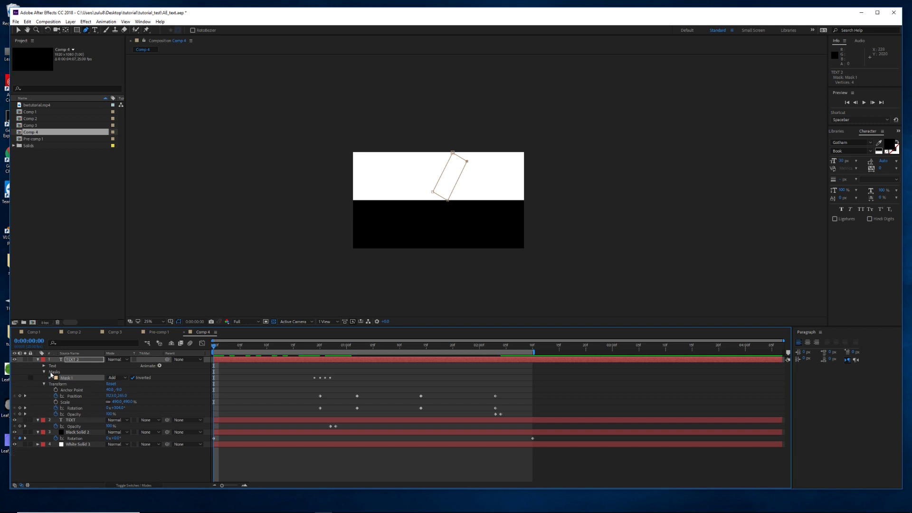
left_click(18, 30)
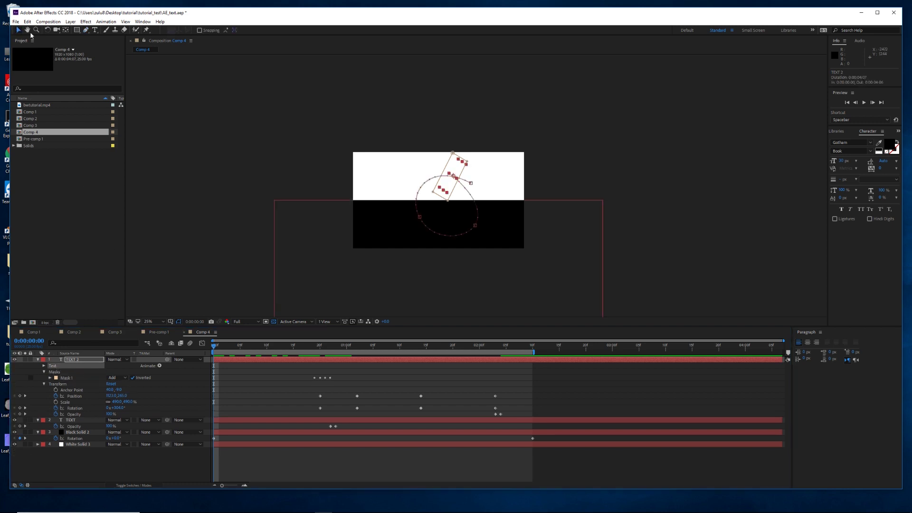
left_click(170, 120)
key("space")
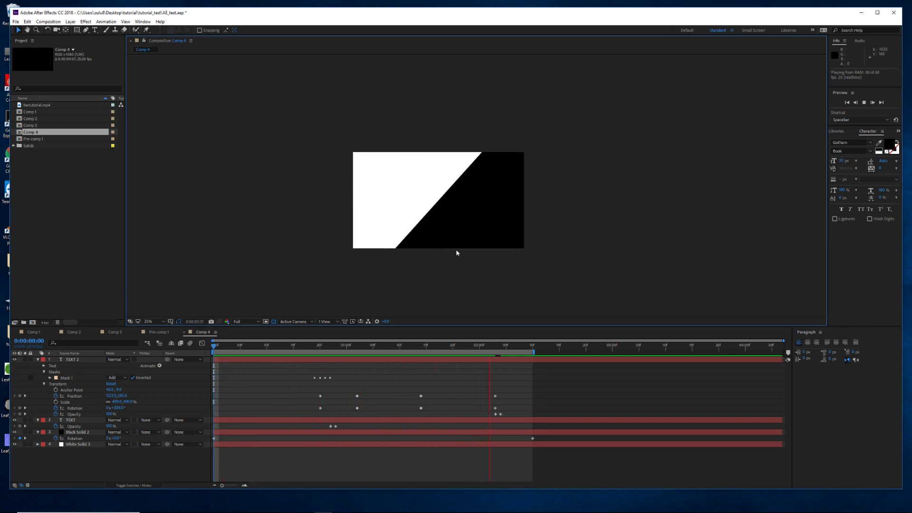
key("space")
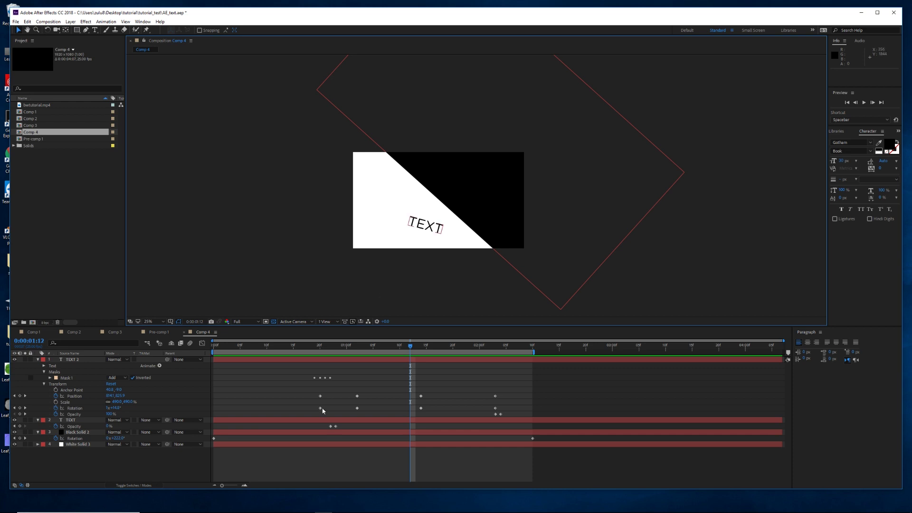
left_click(330, 346)
key("Home")
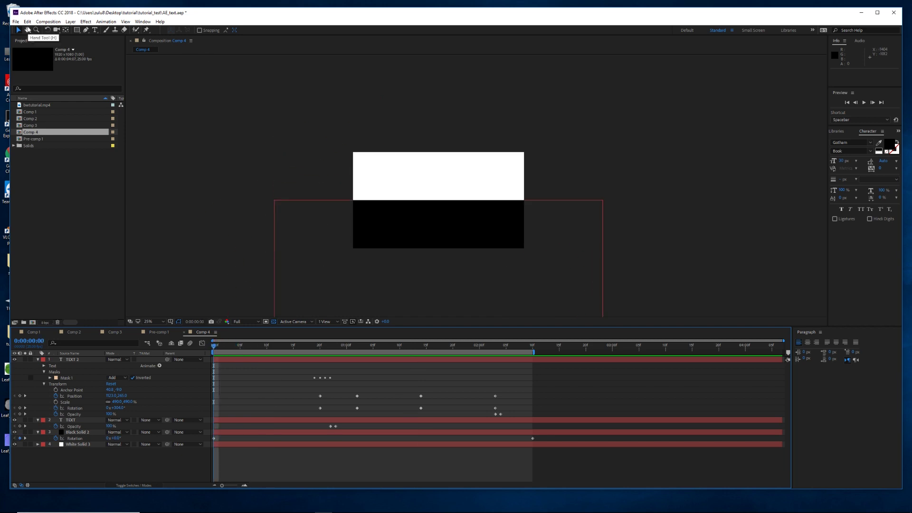
Switch to Adobe Animate and scrub the first frames of tutorial_testv002.fla to examine the hand-drawn dividing edge.
left_click(15, 21)
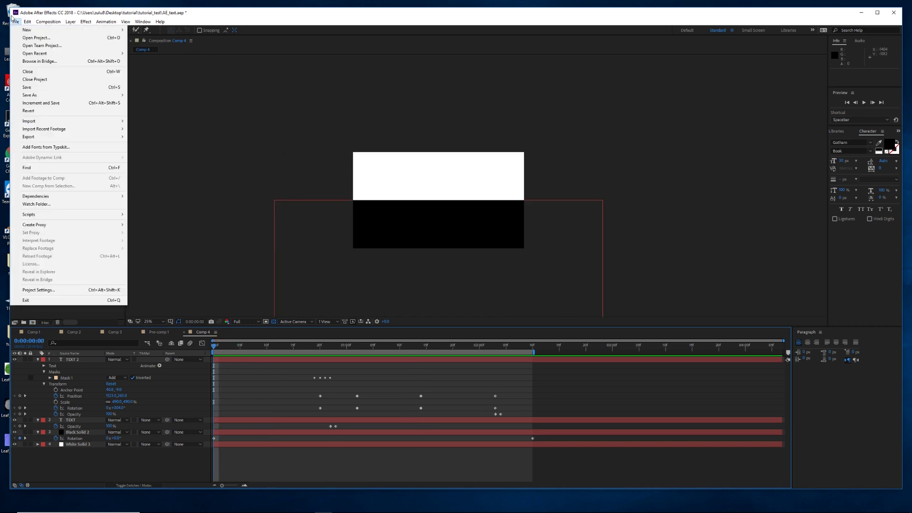
left_click(379, 180)
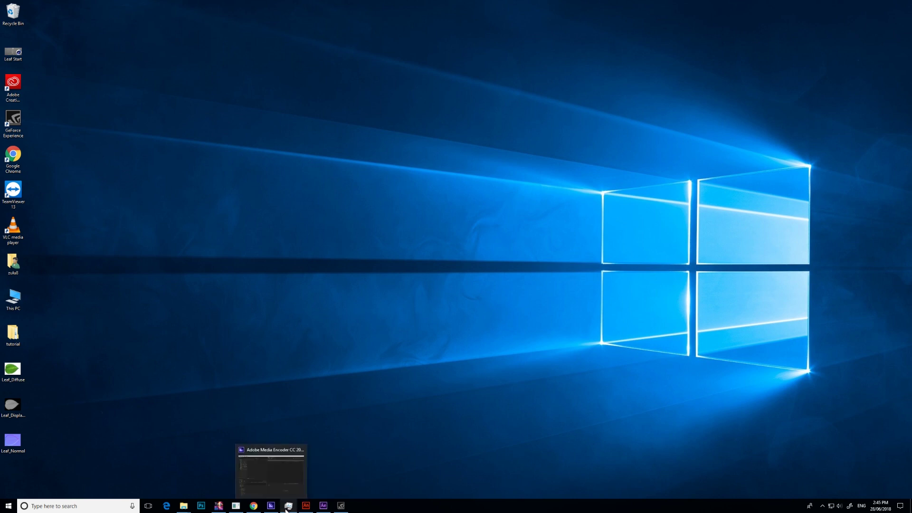
left_click(307, 507)
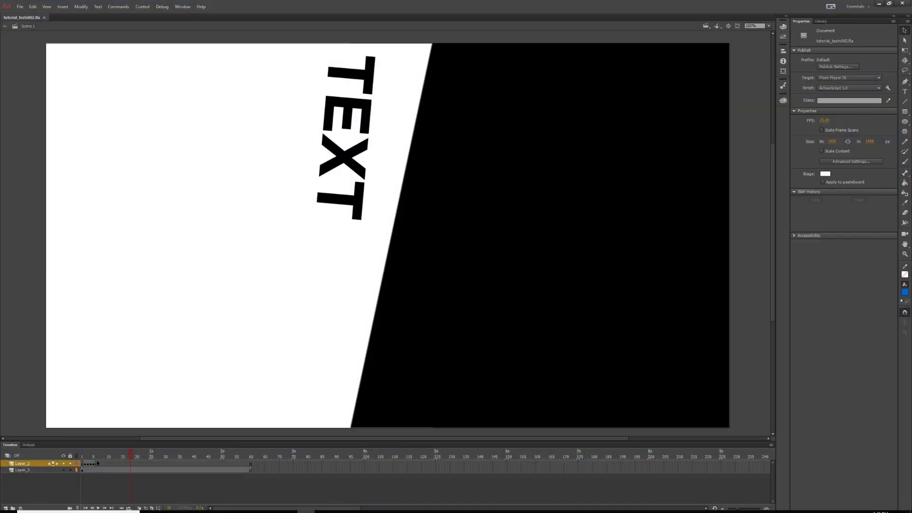
left_click_drag(130, 454, 73, 456)
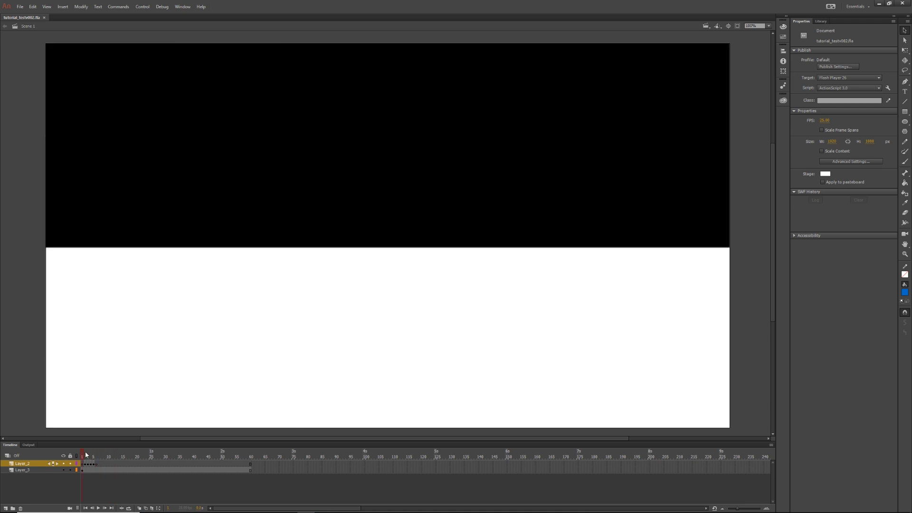
left_click(85, 452)
scroll(318, 339, "down", 3)
scroll(316, 338, "up", 3)
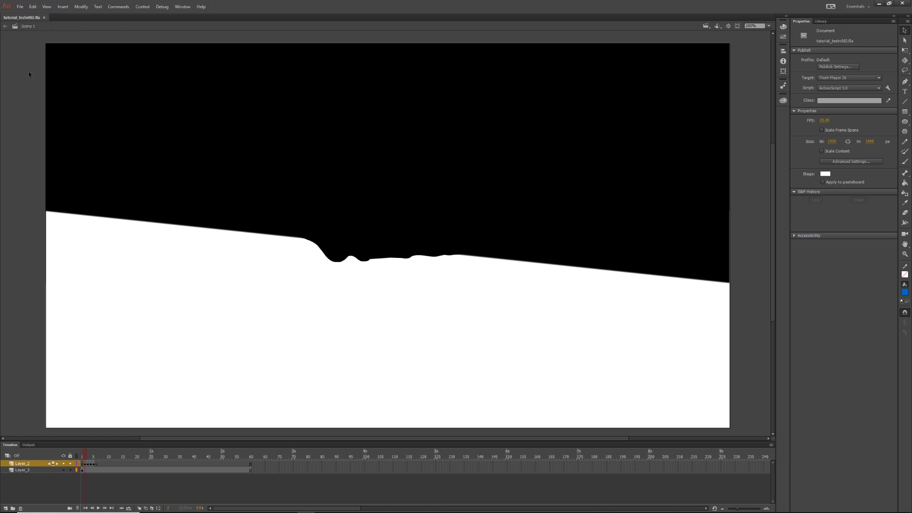
Create a new ActionScript 3.0 document of 1920 x 1080 px at 25 fps.
left_click(20, 7)
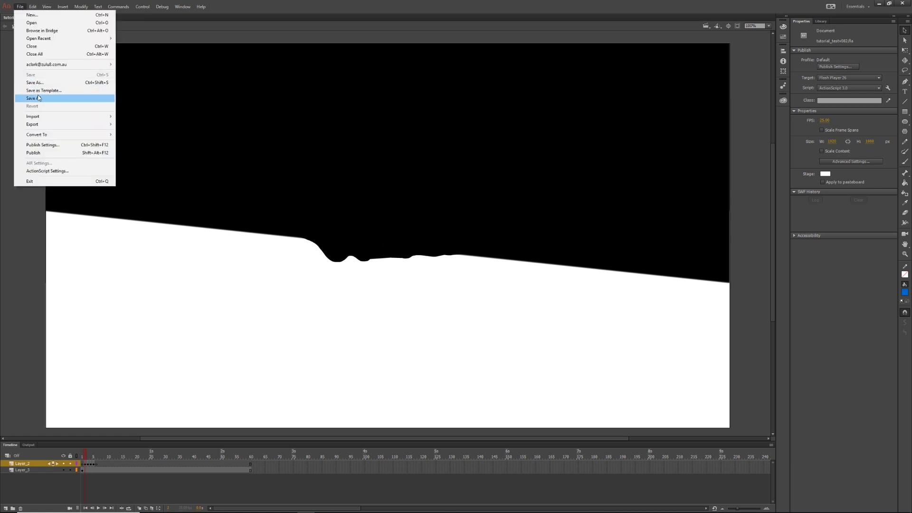
left_click(31, 15)
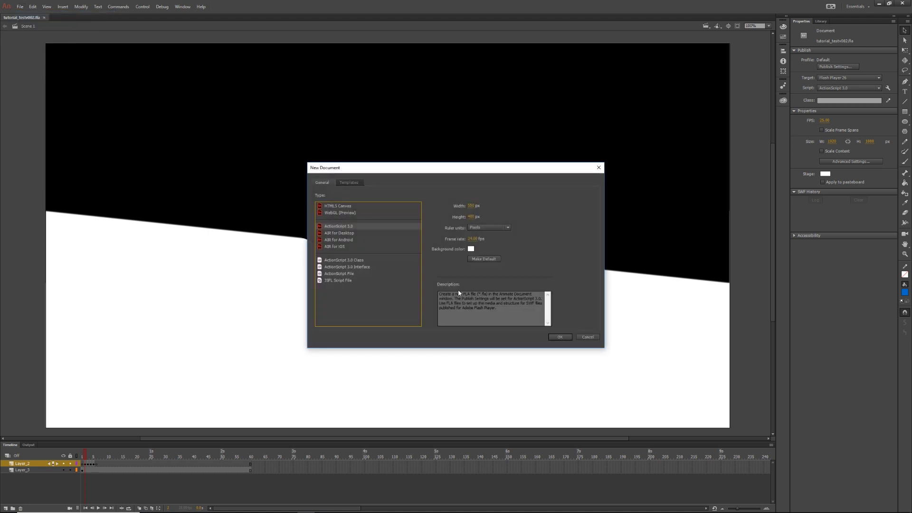
left_click(472, 206)
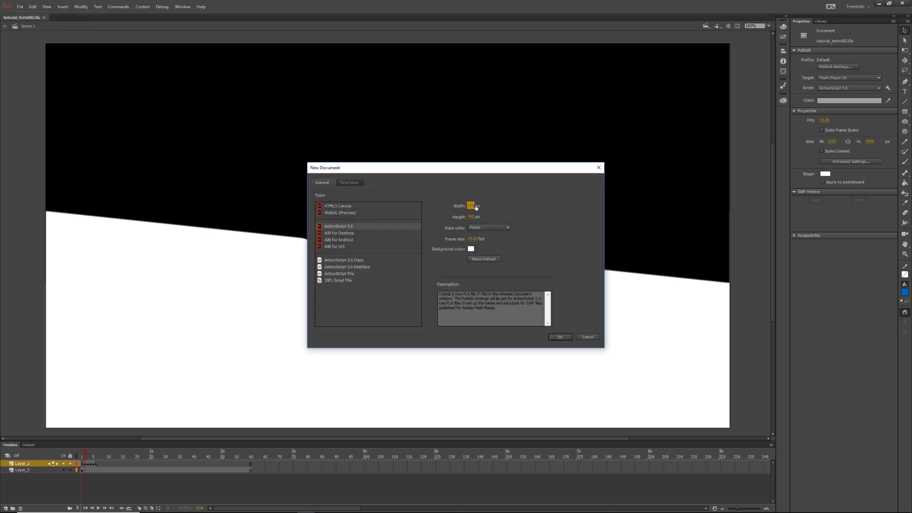
type("1920")
left_click(471, 217)
type("180")
left_click(473, 239)
type("25")
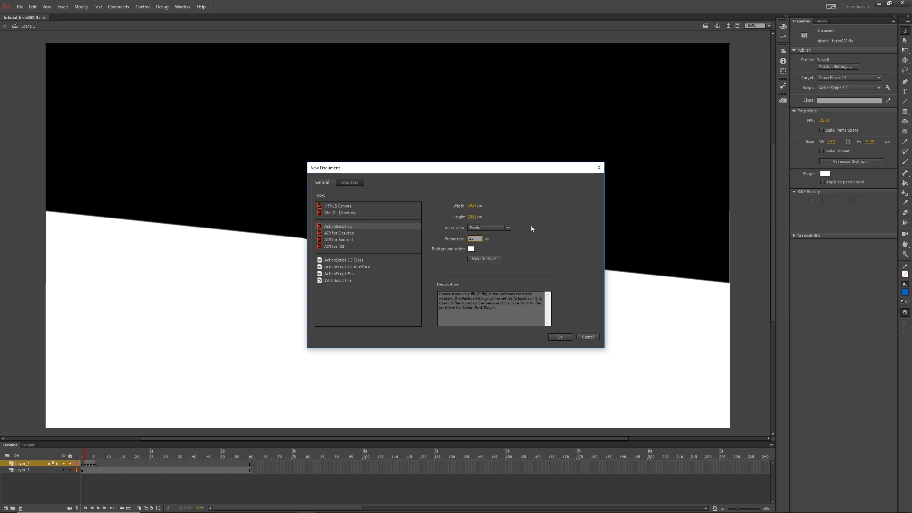
left_click(560, 337)
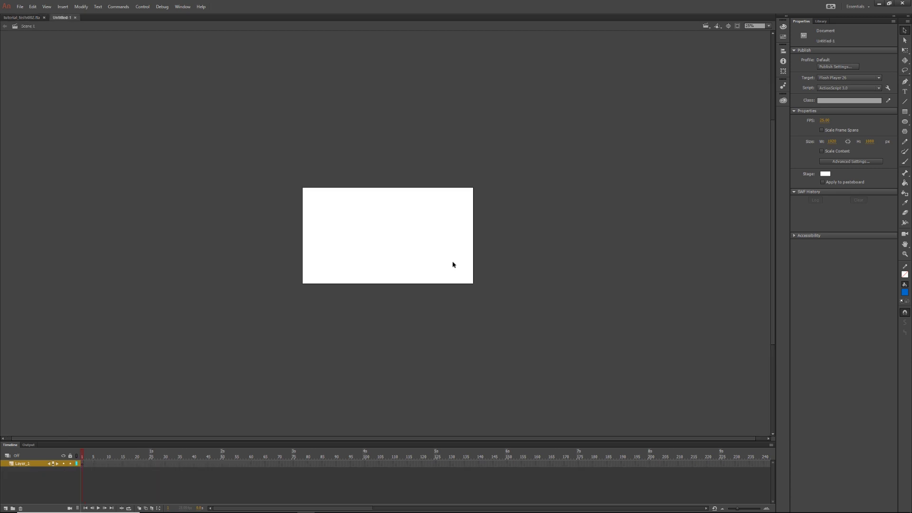
Start a video import and choose to embed H.264 video in the timeline.
left_click(21, 8)
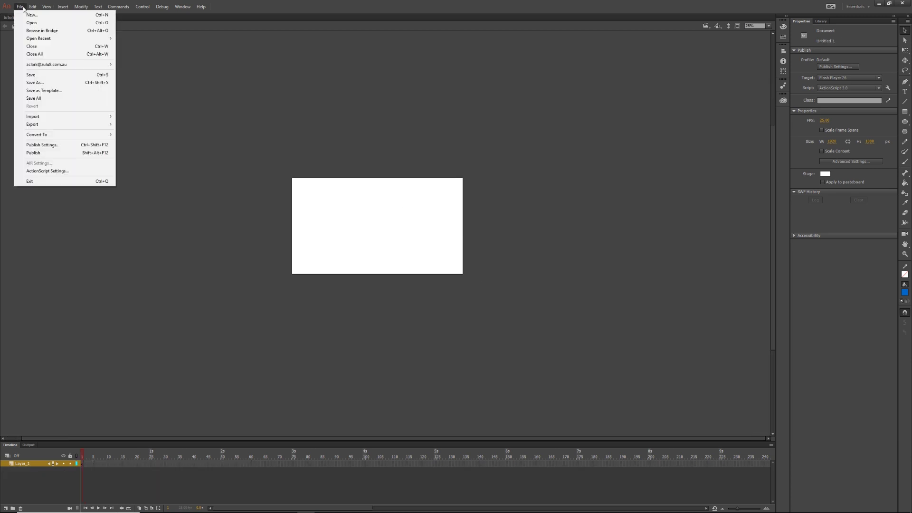
mouse_move(58, 118)
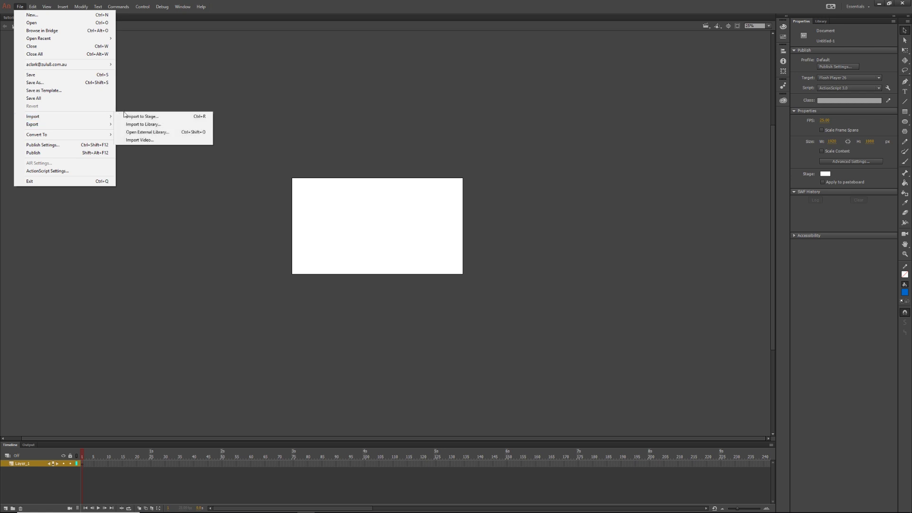
left_click(149, 141)
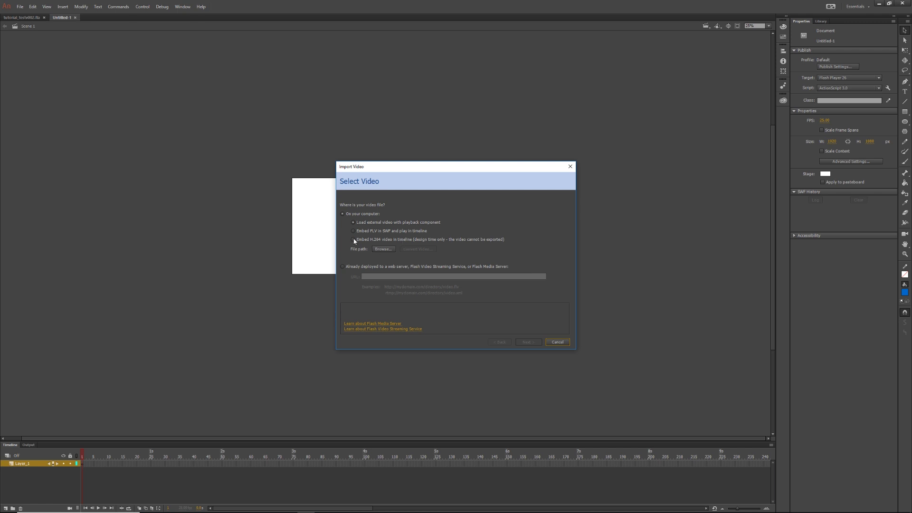
left_click(355, 239)
Select the bwtutorial video from the Desktop's tutorial/tutorial_test folder and finish importing it onto the stage.
left_click(385, 249)
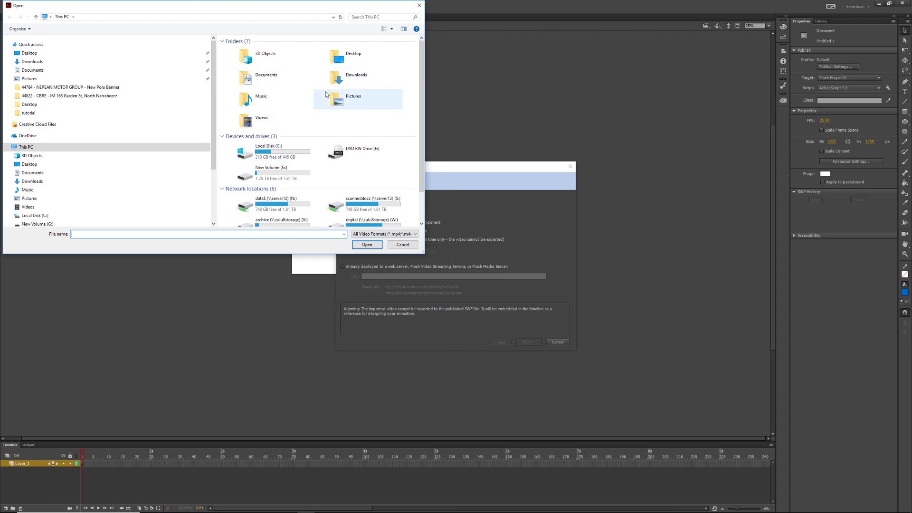
left_click(341, 53)
double_click(340, 54)
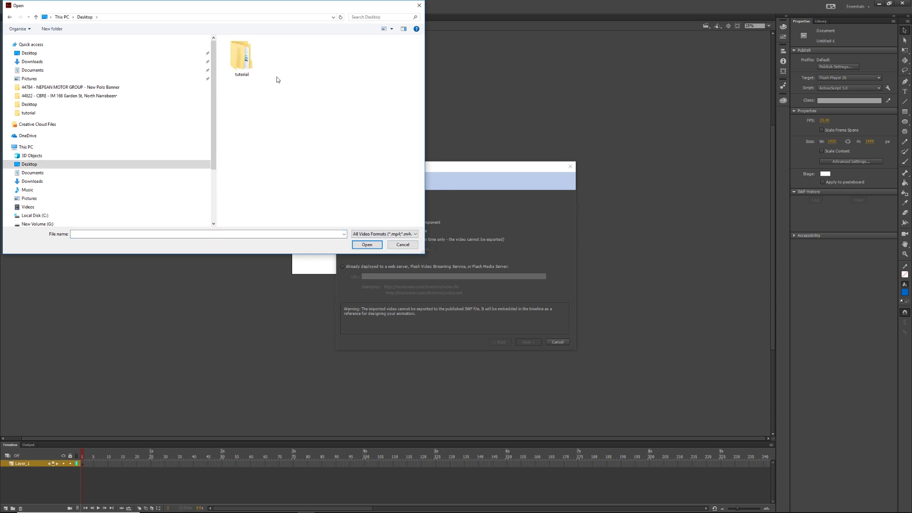
double_click(241, 58)
double_click(283, 58)
left_click(325, 67)
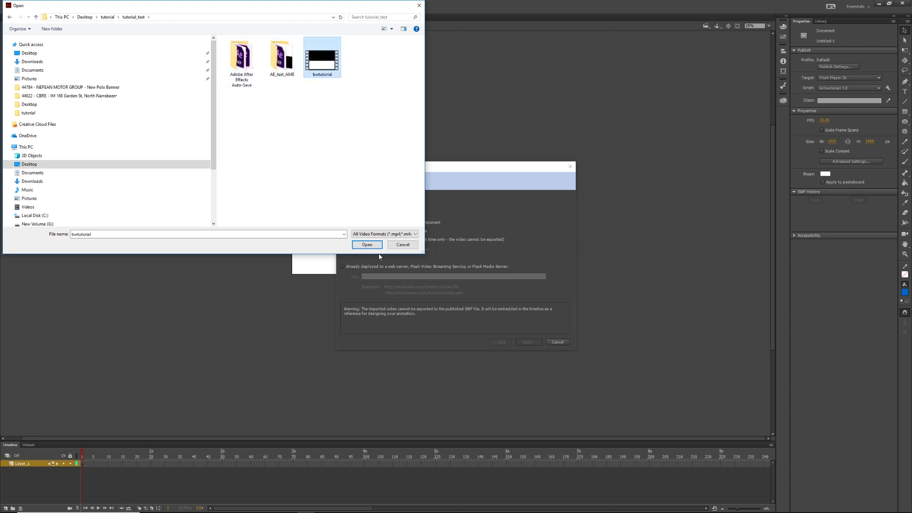
left_click(375, 245)
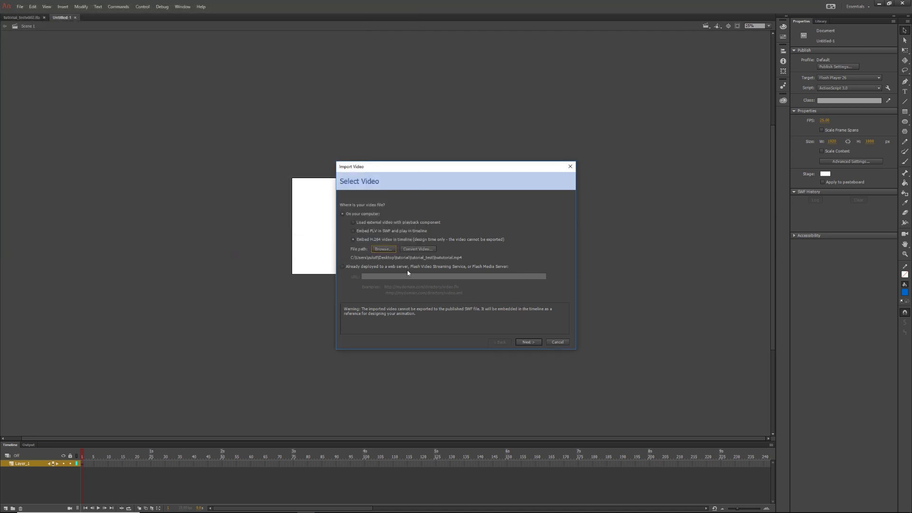
left_click(517, 343)
left_click(523, 342)
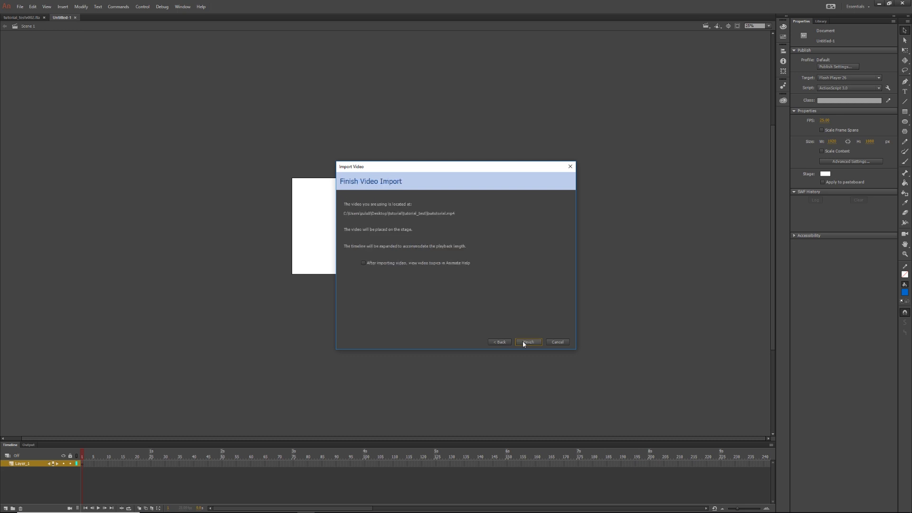
left_click(523, 342)
Move the embedded video partly off the stage toward its lower right and scrub to about frame 4.
left_click_drag(450, 271, 440, 265)
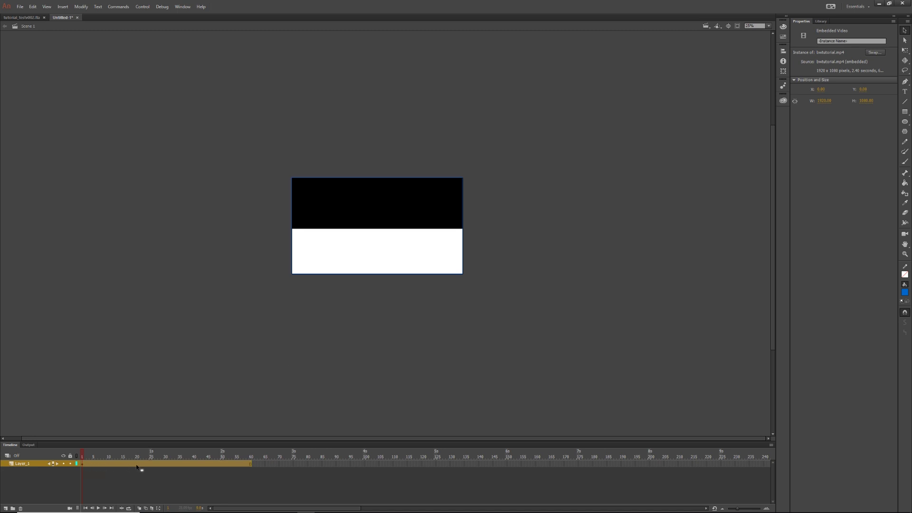
left_click_drag(328, 256, 432, 306)
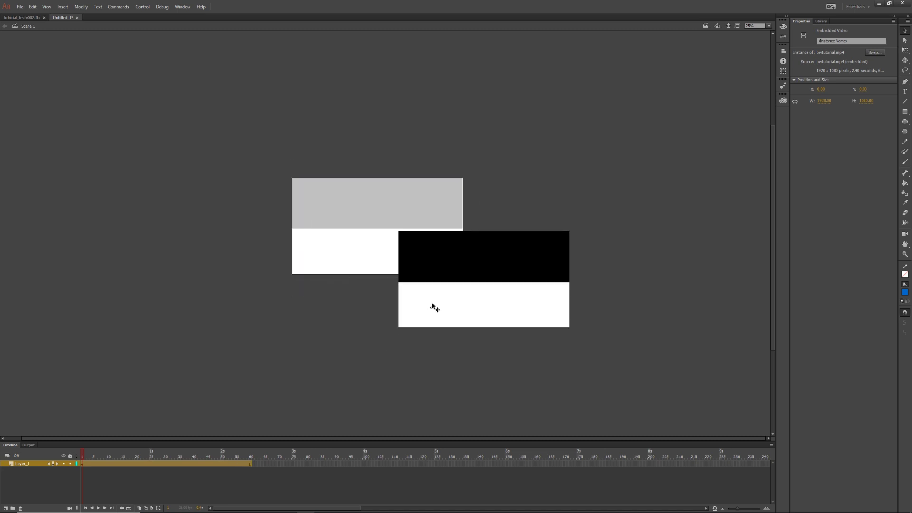
left_click_drag(80, 455, 91, 452)
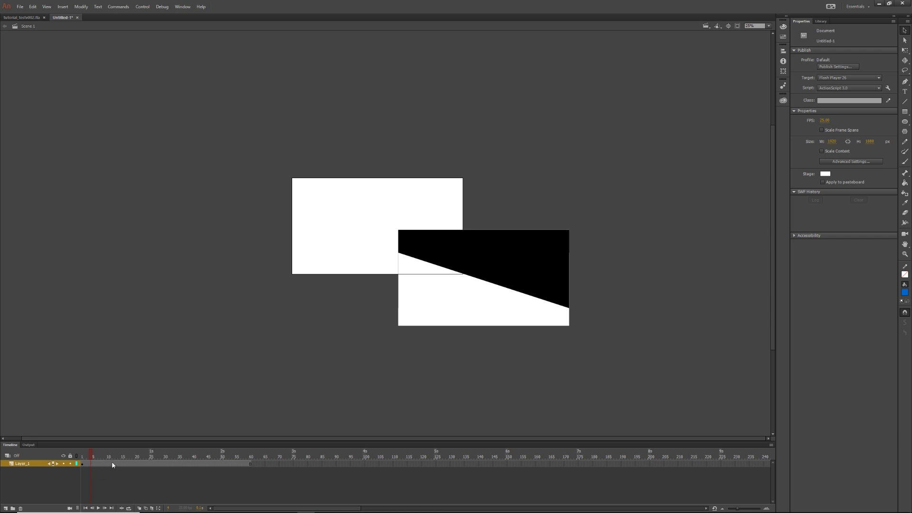
key("ctrl+Return")
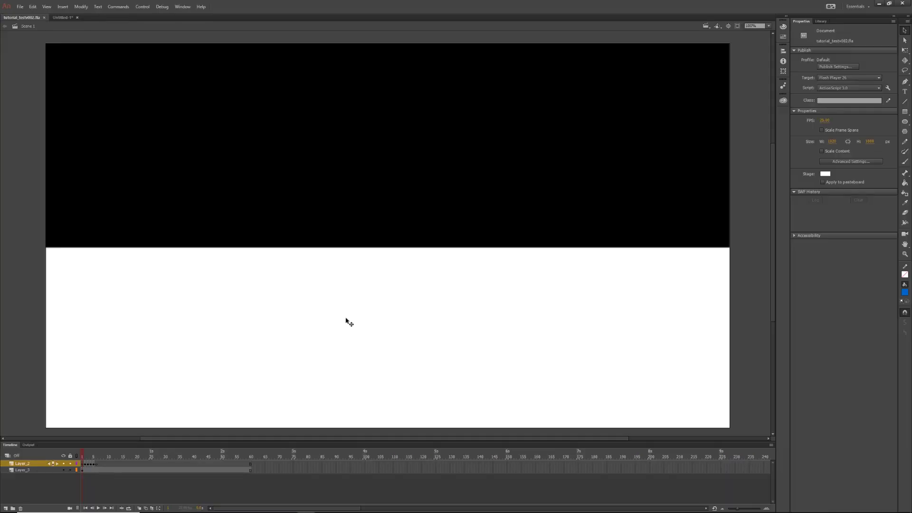
In tutorial_testv002.fla, return to frame 1, add a new layer above Layer_2, and lock Layer_2.
left_click(87, 457)
mouse_move(87, 456)
left_mouse_down()
mouse_move(98, 456)
mouse_move(81, 459)
left_mouse_up()
left_click(6, 509)
left_click(70, 470)
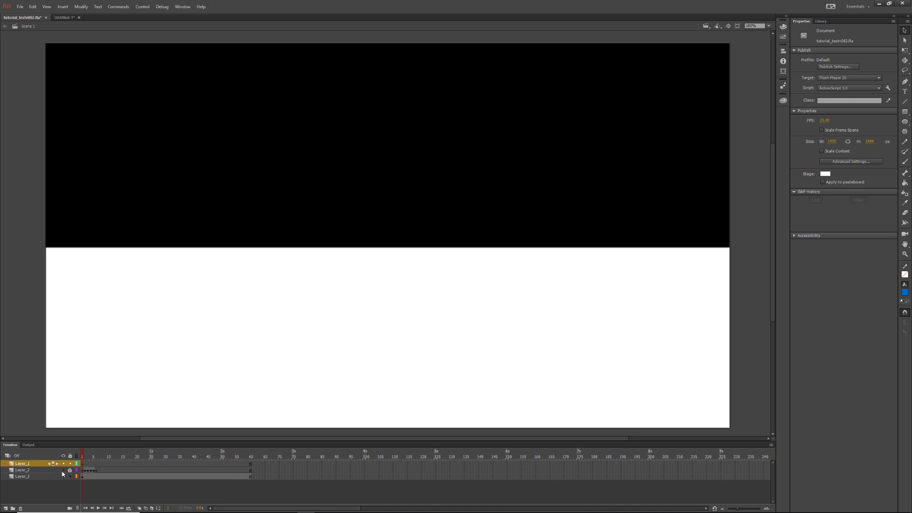
Hide Layer_2, insert a blank keyframe at frame 2 of Layer_1, and set the Brush tool to a black fill.
left_click(63, 470)
left_click_drag(84, 452, 71, 466)
left_click(85, 456)
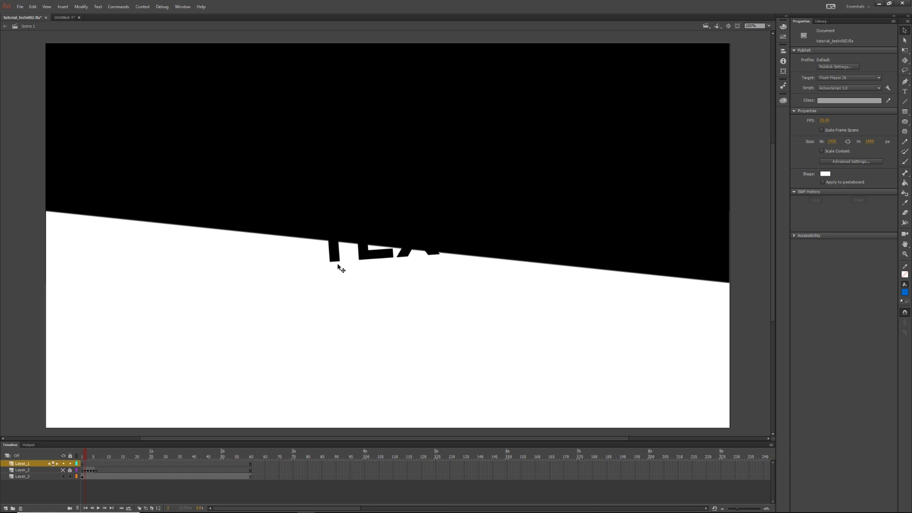
left_click(88, 466)
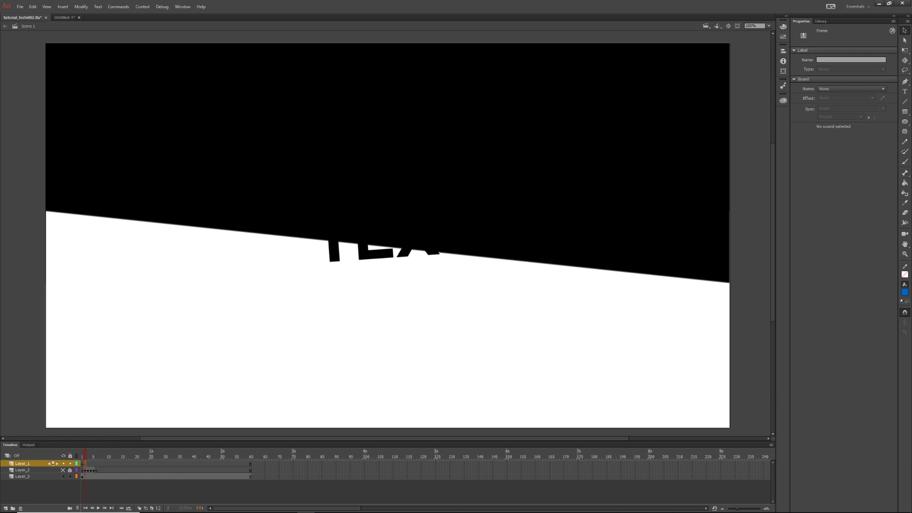
left_click(906, 162)
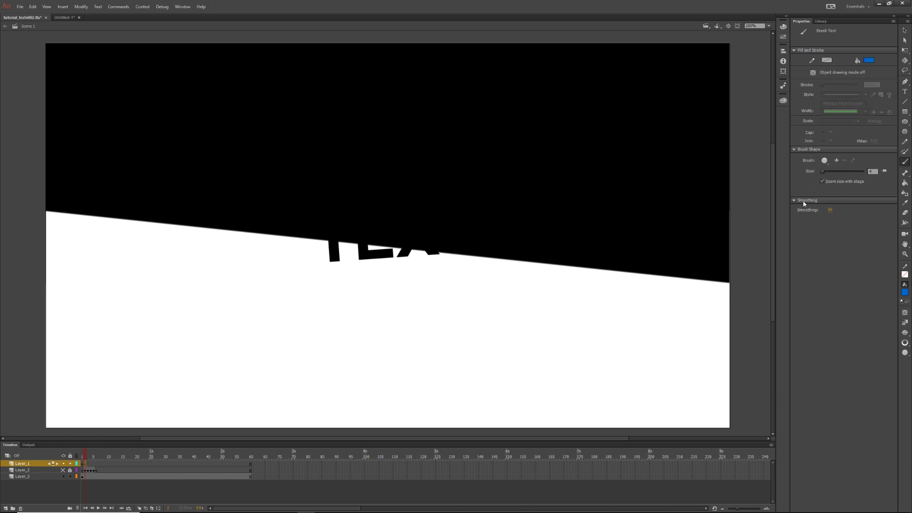
left_click(906, 292)
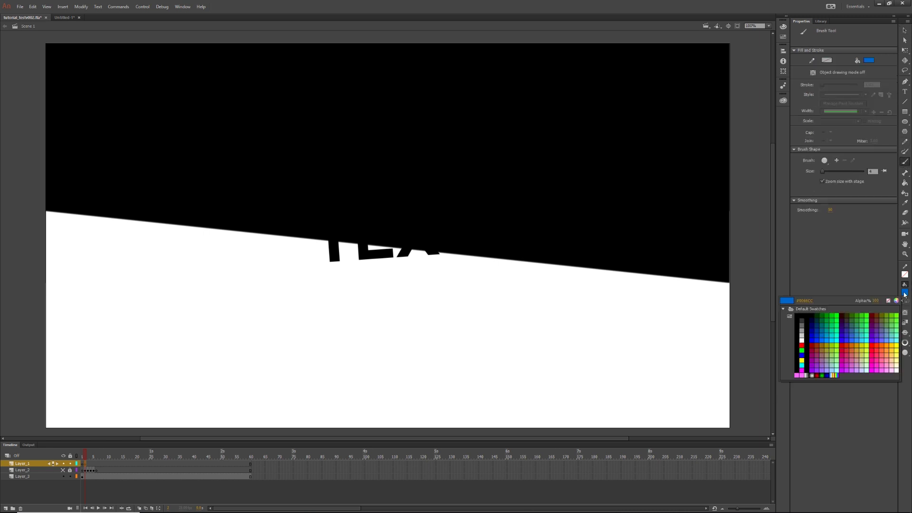
left_click(800, 313)
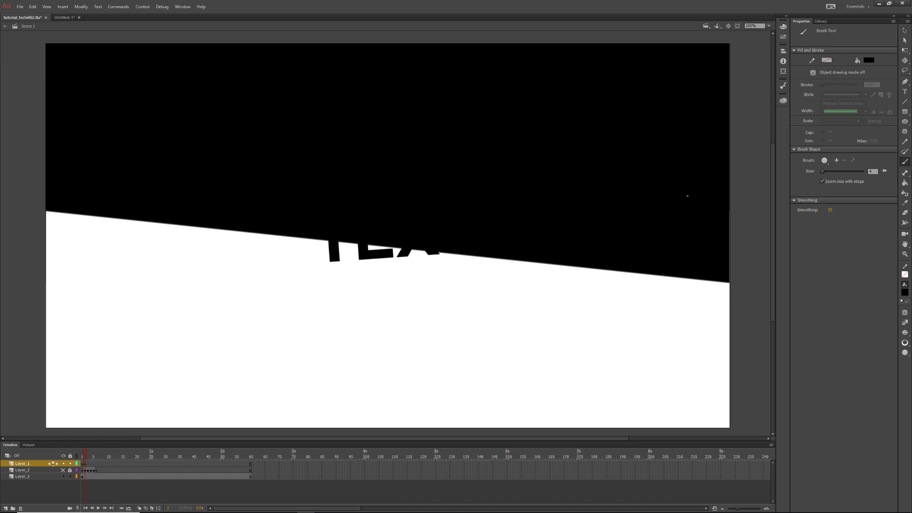
Paint uneven black drips on frame 2 that merge the visible T, E and X pieces into the dividing edge.
mouse_move(321, 239)
left_mouse_down()
mouse_move(340, 263)
mouse_move(328, 260)
mouse_move(339, 264)
mouse_move(342, 239)
left_mouse_up()
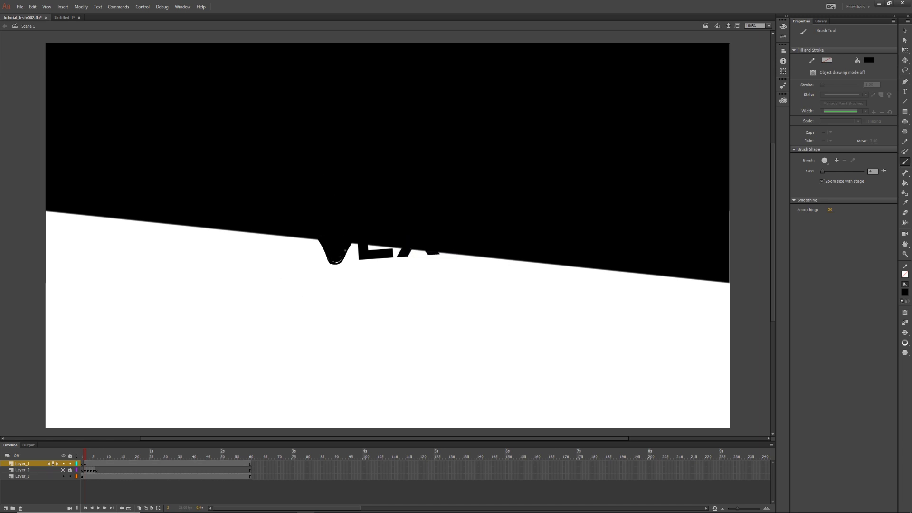
left_click(350, 240)
mouse_move(356, 245)
left_mouse_down()
mouse_move(400, 258)
mouse_move(394, 250)
left_mouse_up()
mouse_move(366, 248)
left_mouse_down()
mouse_move(380, 248)
mouse_move(355, 248)
left_mouse_up()
left_click_drag(390, 257, 415, 248)
right_click(359, 241)
left_click(358, 244)
key("ctrl+z")
mouse_move(406, 252)
left_mouse_down()
mouse_move(415, 241)
mouse_move(441, 254)
left_mouse_up()
Flip back and forth between frames 1 and 2 to examine how the edge flows into the painted drips.
key("comma")
key("period")
key("comma")
key("period")
key("comma")
key("period")
key("comma")
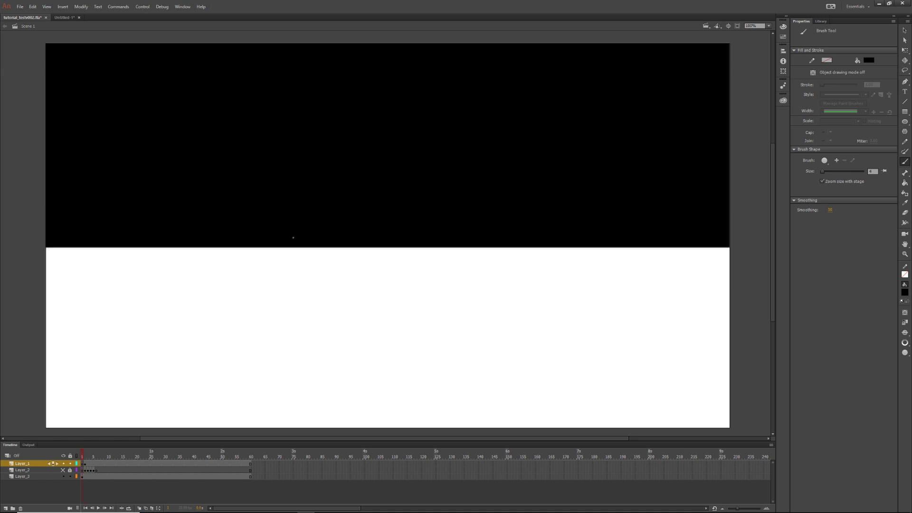
key("period")
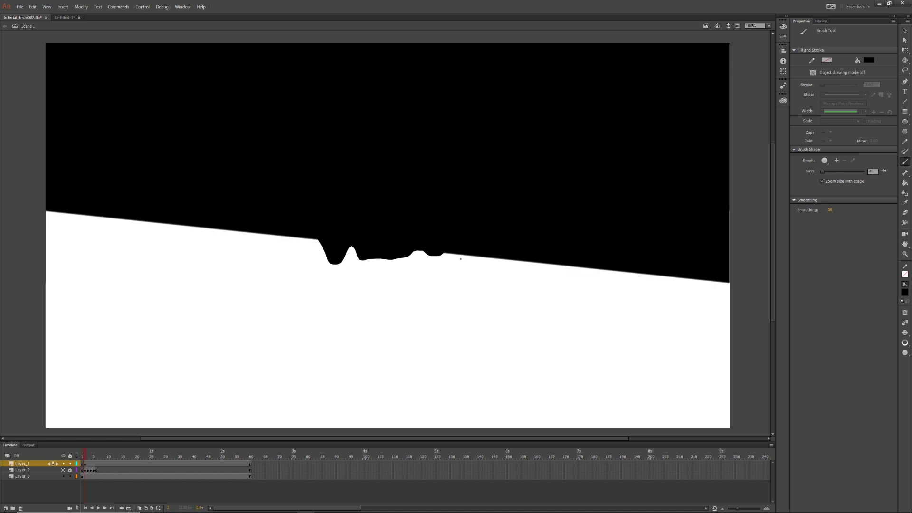
key("comma")
key("period")
key("comma")
key("period")
key("comma")
key("period")
Insert a blank keyframe at frame 3 of Layer_1.
key("period")
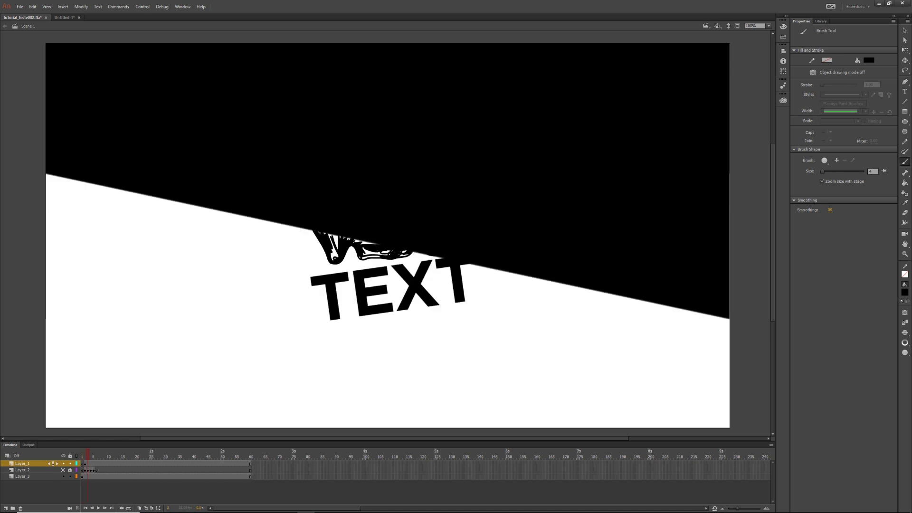
left_click(87, 464)
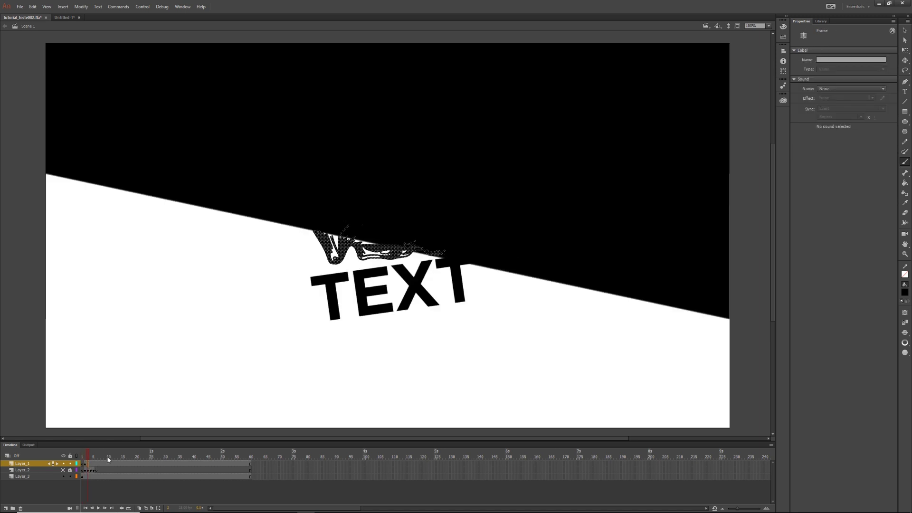
left_click(83, 464)
key("Return")
left_click(94, 469)
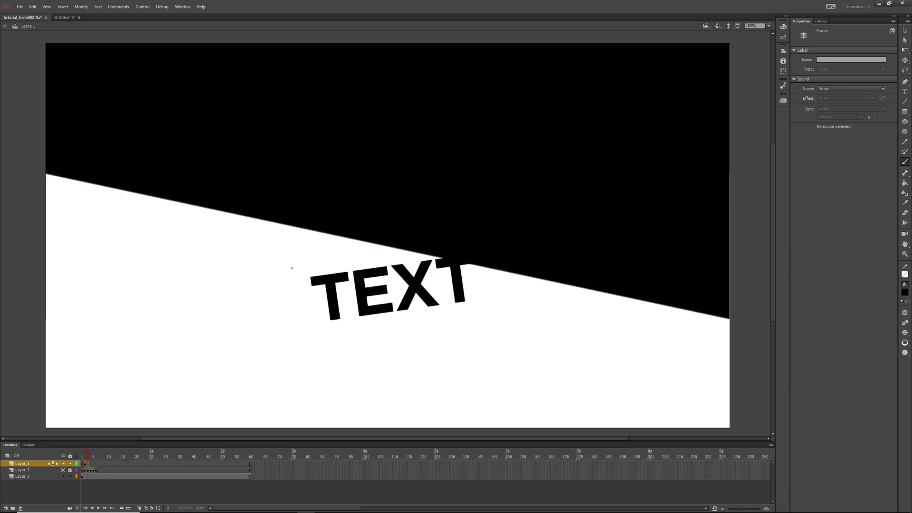
Paint a thin black strand on frame 3 from the dividing edge to the outer end of the first T's crossbar, comparing against frame 2.
left_click_drag(323, 231, 314, 276)
mouse_move(326, 226)
left_mouse_down()
mouse_move(317, 274)
mouse_move(322, 252)
left_mouse_up()
key("comma")
key("period")
key("comma")
key("period")
key("comma")
key("period")
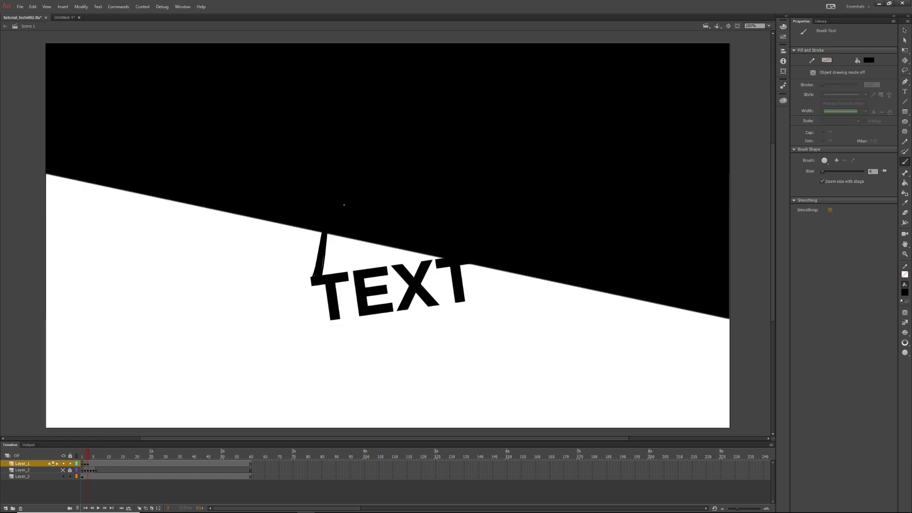
mouse_move(320, 276)
left_mouse_down()
mouse_move(324, 255)
mouse_move(313, 274)
left_mouse_up()
key("comma")
key("period")
key("comma")
key("period")
Try joining the last T to the black edge with brush strokes, and step back through the strokes with undo.
right_click(445, 257)
left_click(443, 251)
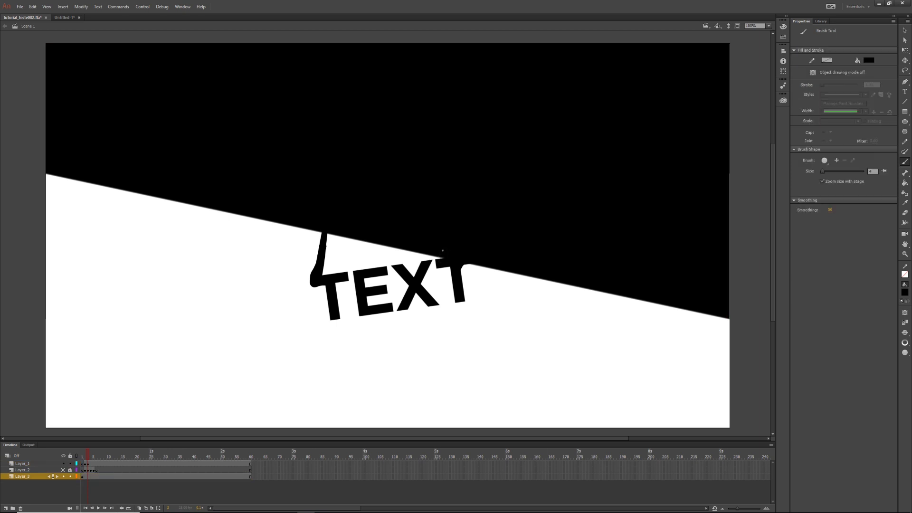
mouse_move(436, 261)
left_mouse_down()
mouse_move(451, 273)
mouse_move(445, 265)
left_mouse_up()
key("ctrl+z")
key("ctrl+z")
key("ctrl+y")
key("ctrl+y")
key("ctrl+z")
key("ctrl+z")
key("ctrl+z")
key("ctrl+z")
key("ctrl+z")
key("ctrl+z")
key("ctrl+z")
key("ctrl+z")
key("ctrl+z")
key("ctrl+y")
Round off the first T's crossbar and stem with black brush strokes on frame 3.
mouse_move(347, 276)
left_mouse_down()
mouse_move(362, 225)
mouse_move(334, 285)
left_mouse_up()
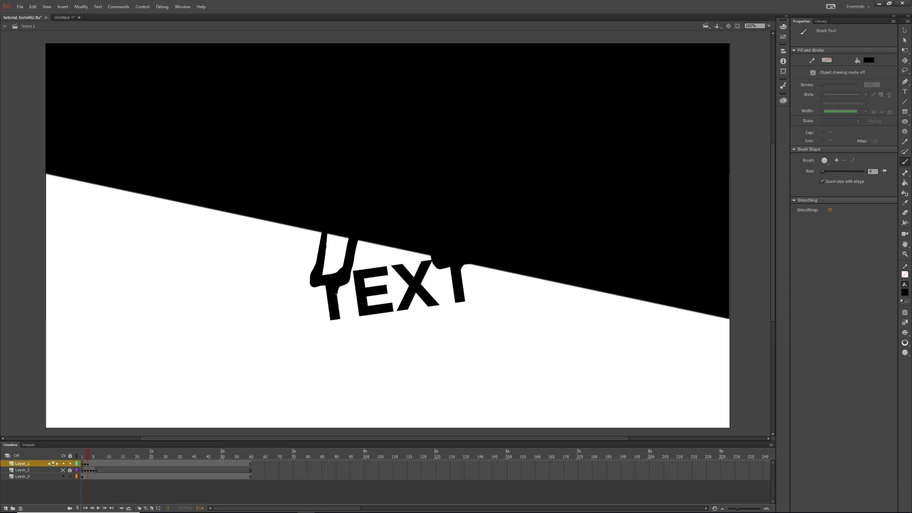
left_click_drag(337, 295, 336, 307)
left_click_drag(317, 283, 323, 287)
left_click_drag(325, 294, 330, 305)
left_click_drag(328, 302, 329, 316)
Paint black strands from the dividing edge over the E, X and last T on frame 3, filling between the letters.
mouse_move(390, 245)
left_mouse_down()
mouse_move(362, 270)
mouse_move(379, 253)
mouse_move(369, 267)
mouse_move(367, 252)
mouse_move(389, 259)
mouse_move(387, 274)
mouse_move(355, 262)
mouse_move(355, 295)
mouse_move(395, 266)
mouse_move(414, 276)
mouse_move(431, 259)
mouse_move(404, 275)
mouse_move(412, 274)
mouse_move(412, 239)
left_mouse_up()
mouse_move(364, 287)
left_mouse_down()
mouse_move(360, 316)
mouse_move(395, 310)
mouse_move(410, 224)
mouse_move(383, 296)
mouse_move(389, 267)
mouse_move(393, 294)
mouse_move(395, 281)
mouse_move(382, 307)
mouse_move(390, 280)
mouse_move(365, 306)
mouse_move(379, 293)
mouse_move(399, 315)
mouse_move(412, 291)
mouse_move(404, 305)
mouse_move(407, 275)
mouse_move(402, 307)
mouse_move(407, 295)
mouse_move(405, 311)
mouse_move(412, 308)
mouse_move(424, 273)
mouse_move(418, 253)
mouse_move(425, 297)
left_mouse_up()
mouse_move(444, 267)
left_mouse_down()
mouse_move(428, 291)
mouse_move(432, 275)
mouse_move(447, 269)
mouse_move(455, 302)
mouse_move(447, 269)
left_mouse_up()
mouse_move(345, 256)
left_mouse_down()
mouse_move(333, 275)
mouse_move(345, 246)
left_mouse_up()
key("comma")
key("period")
left_click_drag(399, 271, 390, 302)
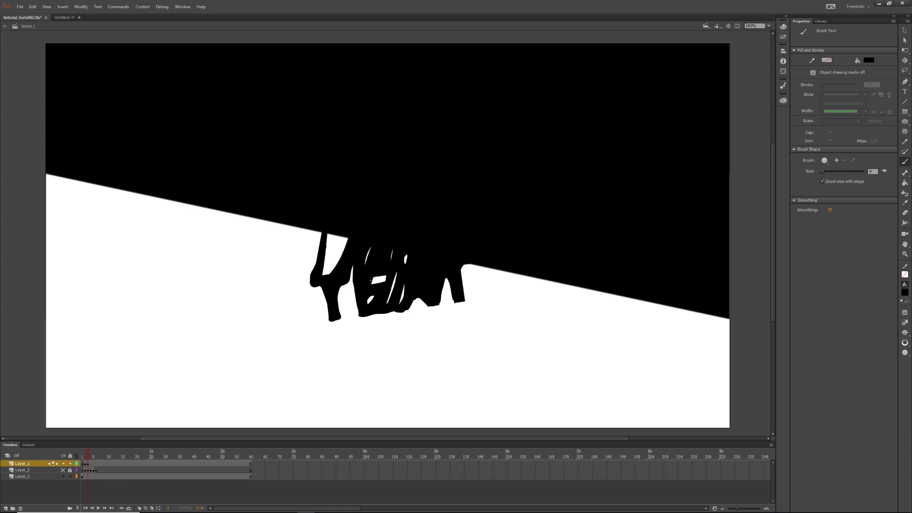
Undo the latest stroke on frame 3 and touch up the last T's stem and the gap before the E.
key("ctrl+z")
key("ctrl+z")
key("ctrl+z")
key("ctrl+z")
key("ctrl+y")
key("ctrl+y")
key("ctrl+y")
left_click_drag(465, 300, 473, 278)
mouse_move(351, 287)
left_mouse_down()
mouse_move(341, 315)
mouse_move(354, 280)
left_mouse_up()
Insert a blank keyframe at frame 4 of Layer_1 and paint broken strands between the dividing edge and the first T.
key("comma")
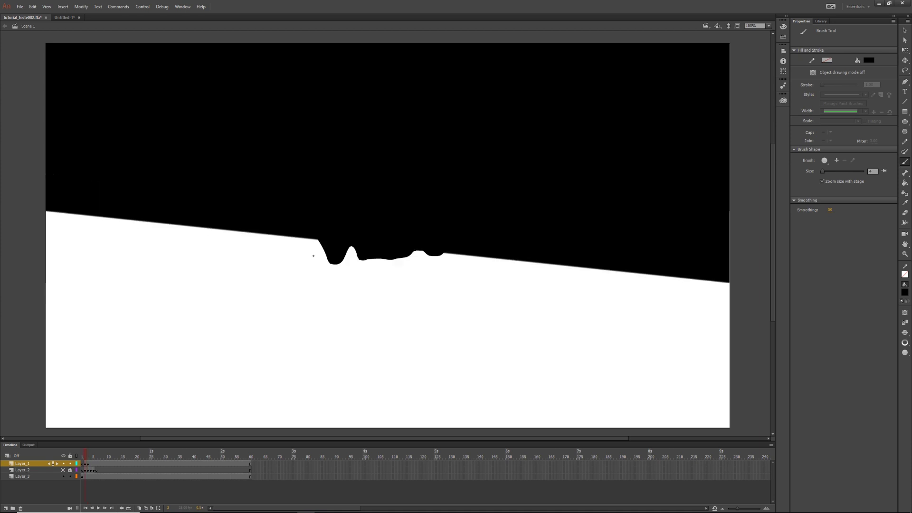
key("period")
key("period")
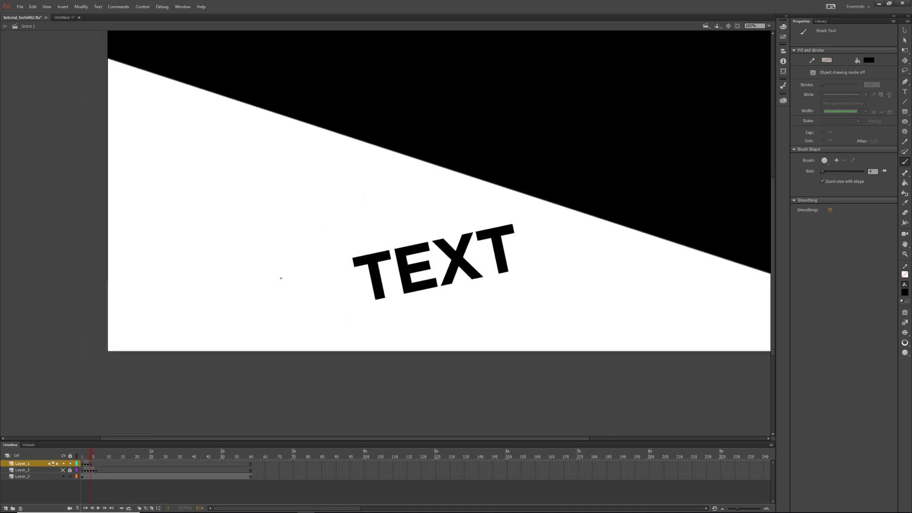
mouse_move(365, 251)
left_mouse_down()
mouse_move(372, 209)
mouse_move(357, 249)
left_mouse_up()
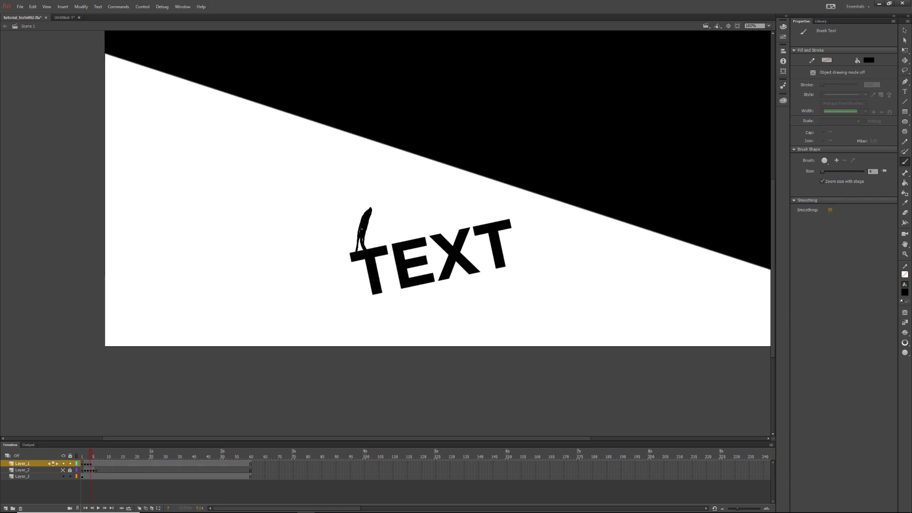
left_click_drag(393, 145, 362, 204)
mouse_move(366, 245)
left_mouse_down()
mouse_move(382, 228)
mouse_move(384, 249)
mouse_move(360, 239)
mouse_move(355, 249)
mouse_move(354, 239)
mouse_move(352, 250)
mouse_move(359, 243)
mouse_move(384, 252)
left_mouse_up()
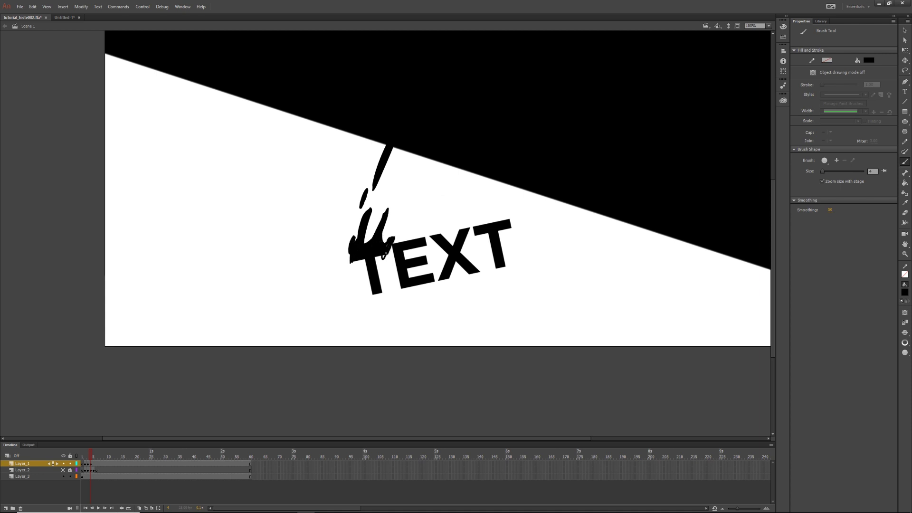
Keep Layer_1 active and paint droplets and strands around the gap between the first T and the E on frame 4.
left_click(22, 477)
key("ctrl+z")
left_click_drag(394, 192, 404, 178)
left_click(22, 464)
left_click_drag(412, 214, 401, 241)
left_click(382, 249, "ctrl")
left_click(391, 236)
key("comma")
key("period")
Round the first T's stem and paint broken strands linking the E to the dividing edge on frame 4.
mouse_move(364, 260)
left_mouse_down()
mouse_move(353, 263)
mouse_move(384, 287)
left_mouse_up()
key("ctrl+z")
key("comma")
key("period")
mouse_move(420, 238)
left_mouse_down()
mouse_move(447, 186)
mouse_move(420, 236)
left_mouse_up()
left_click_drag(432, 160, 419, 193)
left_click_drag(434, 163, 420, 192)
key("comma")
key("period")
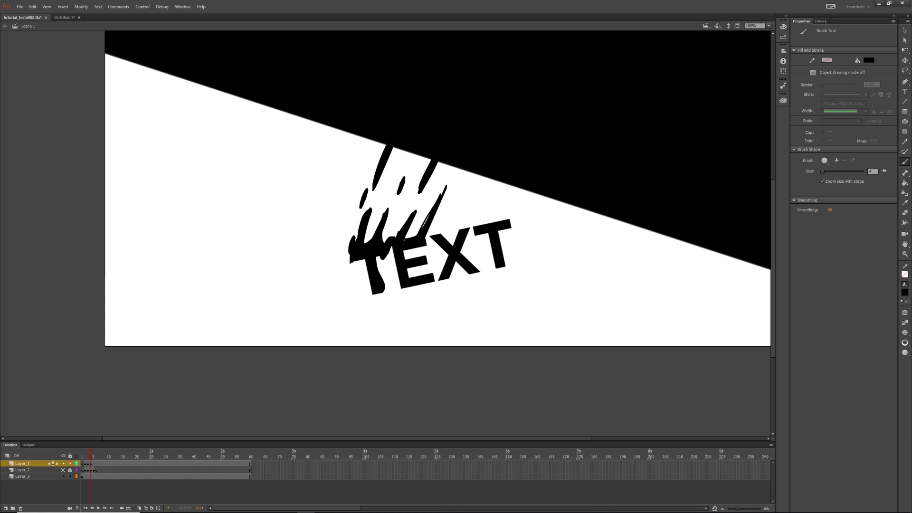
Reshape the E and X on frame 4 with rounded black strokes and add strands reaching up to the edge.
mouse_move(406, 251)
left_mouse_down()
mouse_move(435, 275)
mouse_move(424, 262)
mouse_move(437, 241)
left_mouse_up()
mouse_move(413, 258)
left_mouse_down()
mouse_move(437, 248)
mouse_move(410, 271)
mouse_move(437, 239)
mouse_move(422, 244)
mouse_move(428, 231)
mouse_move(412, 275)
left_mouse_up()
mouse_move(437, 234)
left_mouse_down()
mouse_move(453, 204)
mouse_move(443, 233)
left_mouse_up()
left_click_drag(459, 189, 480, 155)
left_click_drag(439, 241, 428, 257)
mouse_move(479, 205)
left_mouse_down()
mouse_move(445, 243)
mouse_move(439, 283)
mouse_move(455, 264)
left_mouse_up()
left_click_drag(465, 241, 479, 266)
left_click_drag(351, 256, 367, 264)
Paint strands joining the last T to the dividing edge on frame 4, undoing the final stray strokes.
mouse_move(466, 170)
left_mouse_down()
mouse_move(456, 190)
mouse_move(481, 191)
mouse_move(474, 235)
left_mouse_up()
mouse_move(496, 190)
left_mouse_down()
mouse_move(479, 221)
mouse_move(497, 195)
mouse_move(490, 221)
mouse_move(531, 191)
mouse_move(502, 219)
left_mouse_up()
left_click_drag(532, 193, 509, 230)
left_click(497, 239, "ctrl")
key("ctrl+z")
key("ctrl+z")
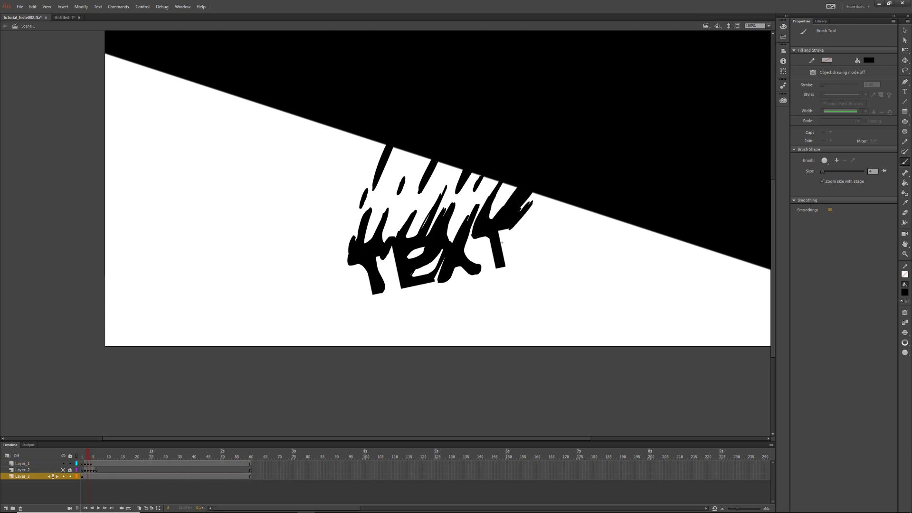
key(".")
left_click(382, 257, "ctrl")
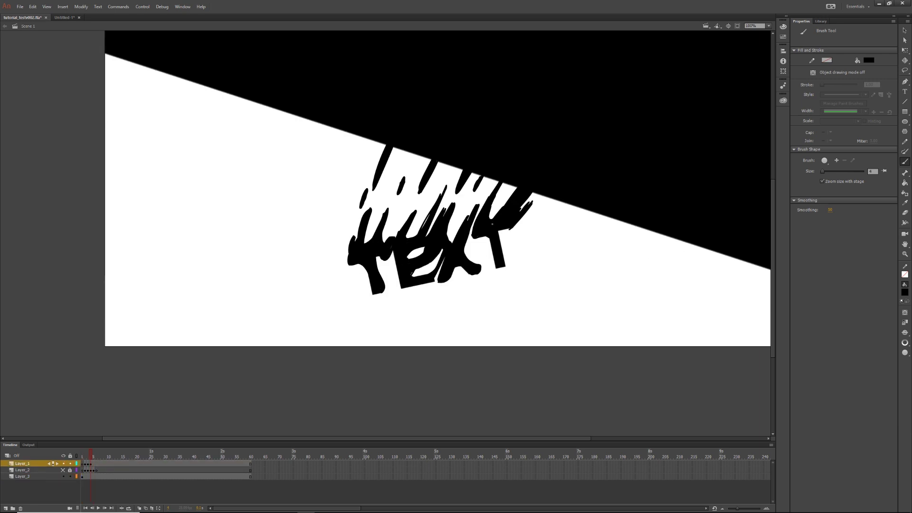
Insert a blank keyframe at frame 5 of Layer_1.
key(".")
key(".")
key("F7")
key(".")
key(".")
key(".")
right_click(347, 166)
left_click(92, 493)
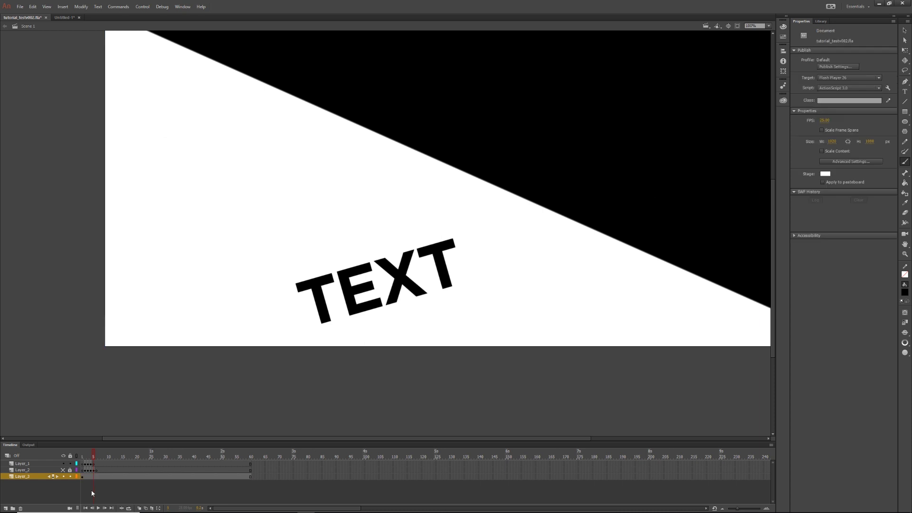
Hide and lock Layer_1, show Layer_2 again, and scrub through its finished drawings to about frame 6.
left_click(63, 464)
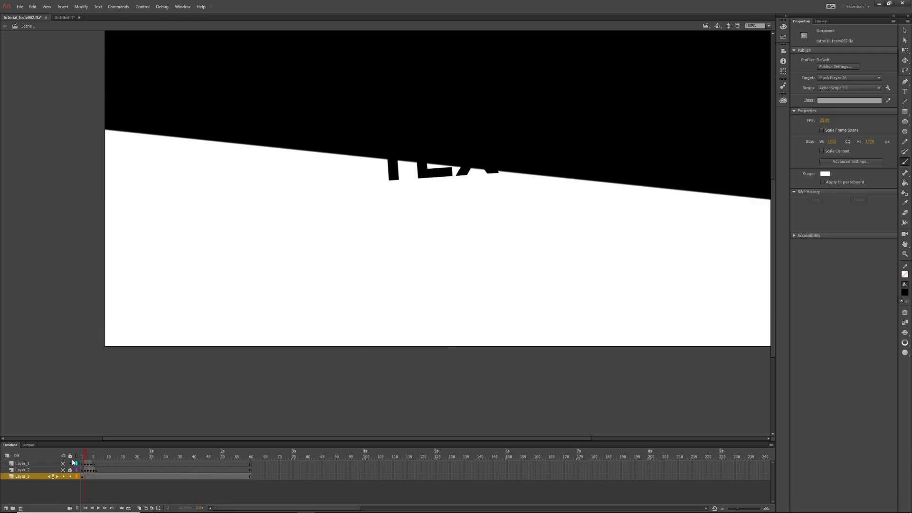
left_click(88, 458)
left_click(64, 469)
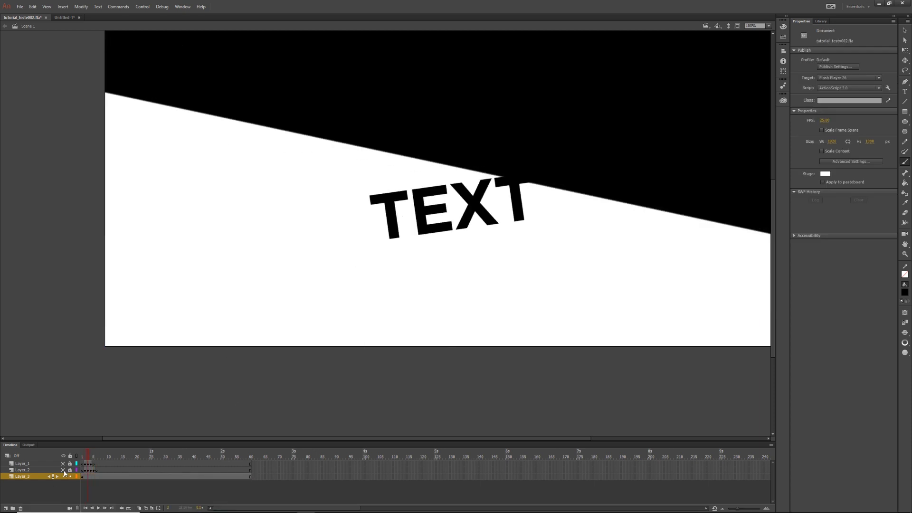
left_click(63, 471)
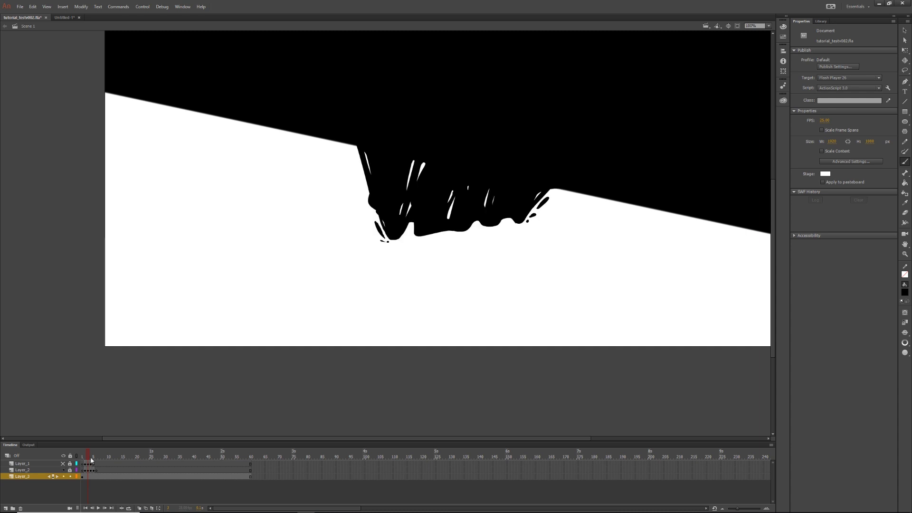
left_click_drag(89, 458, 96, 464)
Delete Layer_1 and the video layer Layer_3, keeping only Layer_2.
left_click(24, 470)
left_click(25, 465)
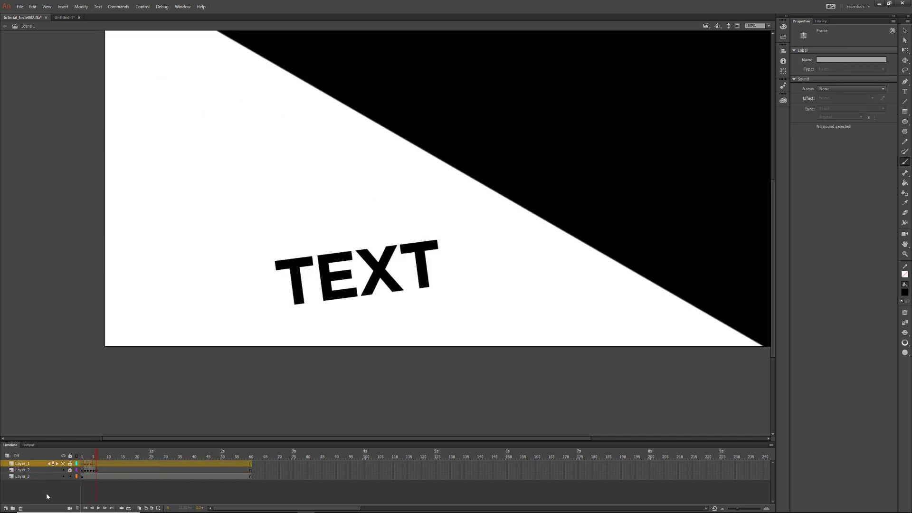
left_click(21, 509)
left_click(22, 471)
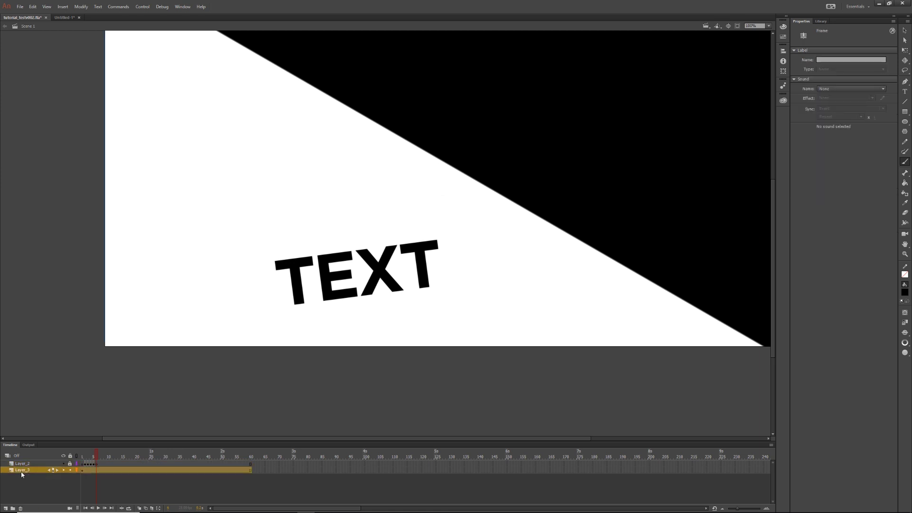
left_click(21, 509)
Remove Layer_2's frames from frame 7 onward and return to frame 1.
mouse_move(99, 456)
left_mouse_down()
mouse_move(81, 457)
mouse_move(93, 456)
left_mouse_up()
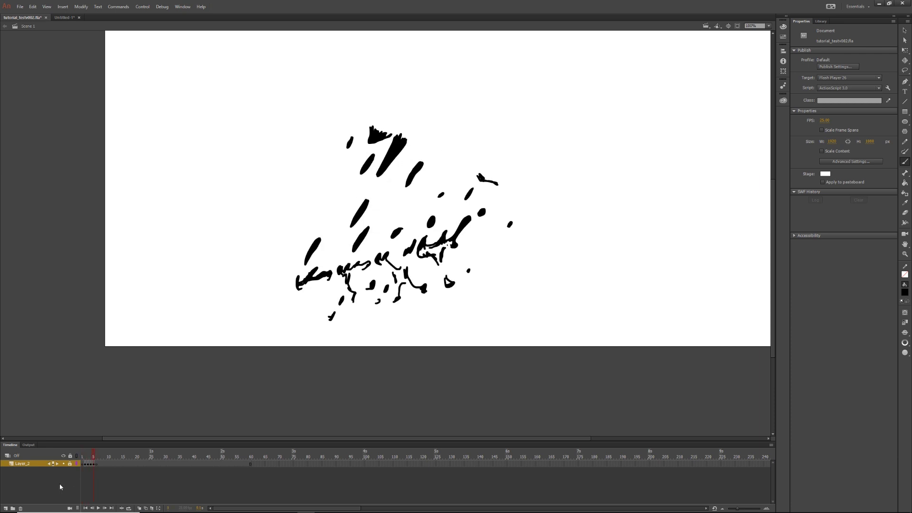
left_click_drag(254, 464, 101, 464)
right_click(101, 464)
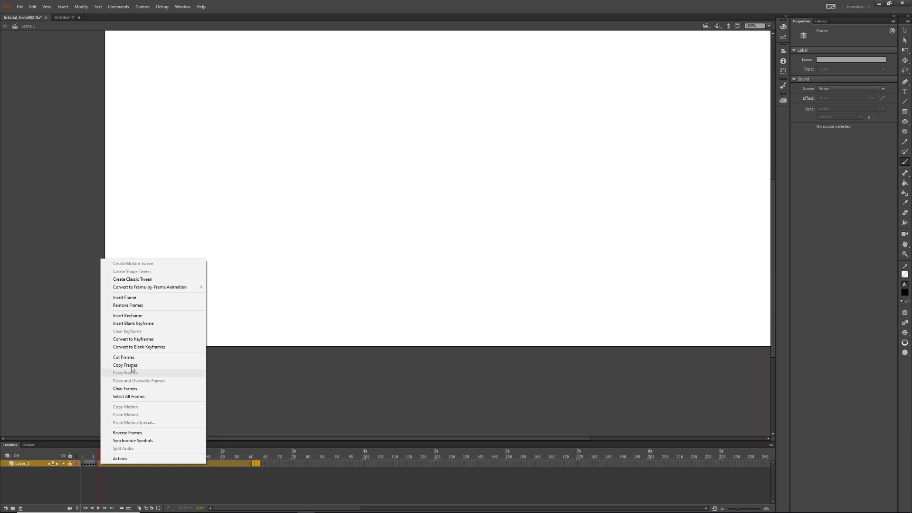
left_click(136, 305)
mouse_move(97, 453)
left_mouse_down()
mouse_move(82, 453)
mouse_move(93, 450)
left_mouse_up()
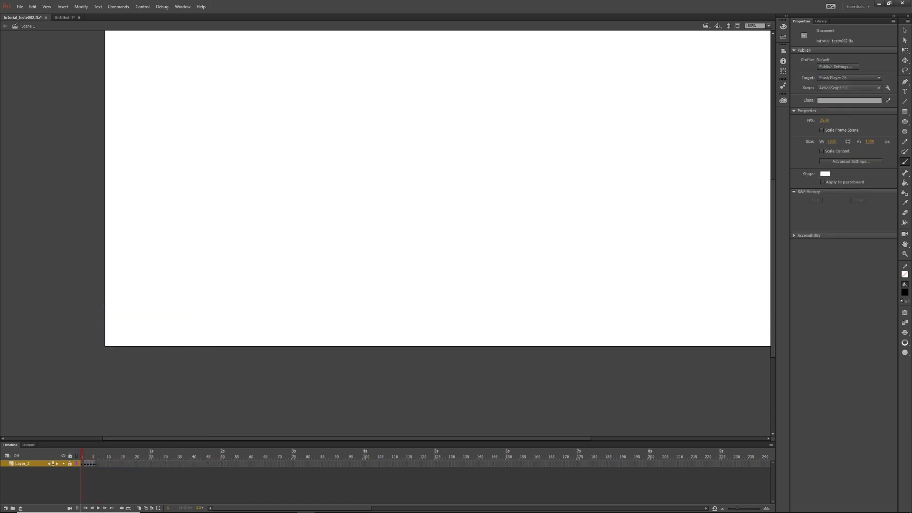
Export the drawings as a PNG sequence named tutorial_testv002 into New folder inside the tutorial folder, keeping full document size.
left_click(20, 7)
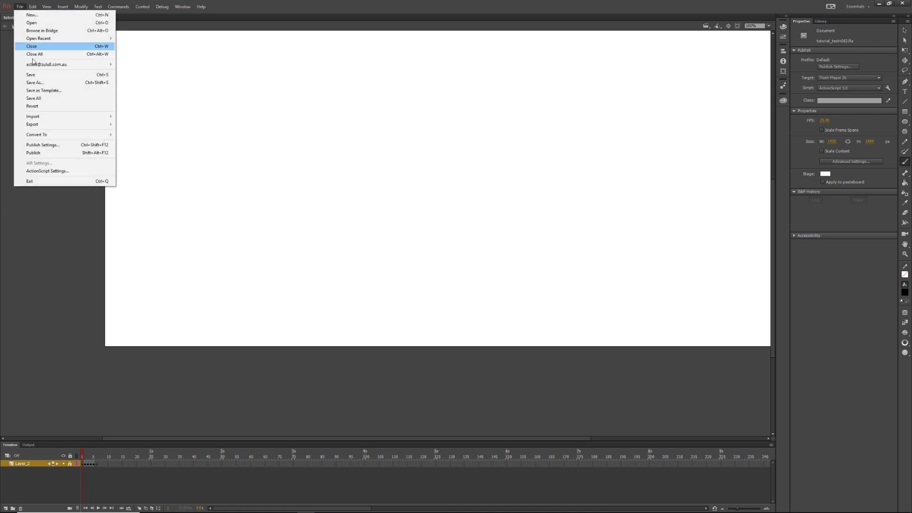
mouse_move(92, 127)
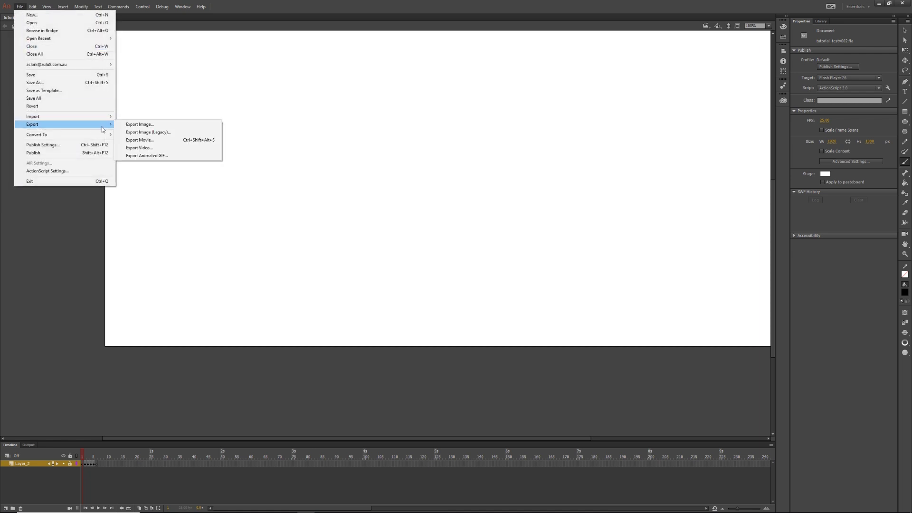
left_click(157, 140)
left_click(107, 229)
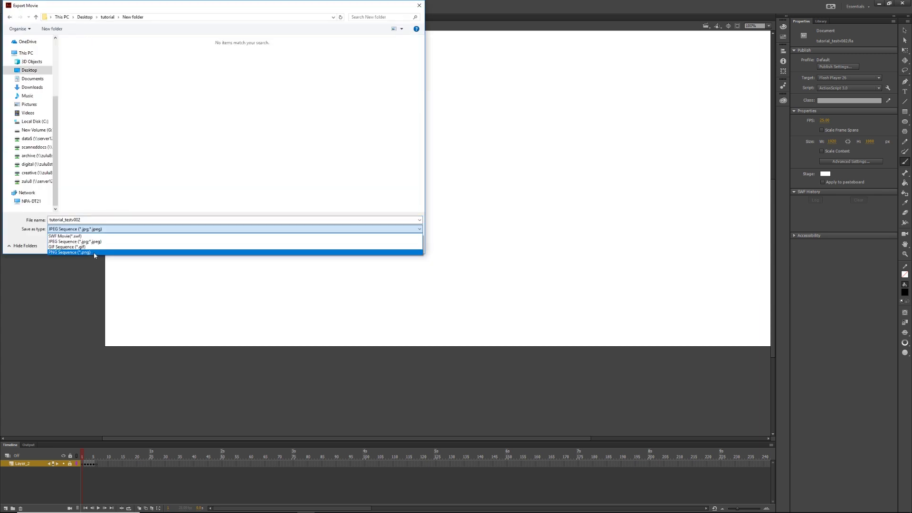
left_click(90, 253)
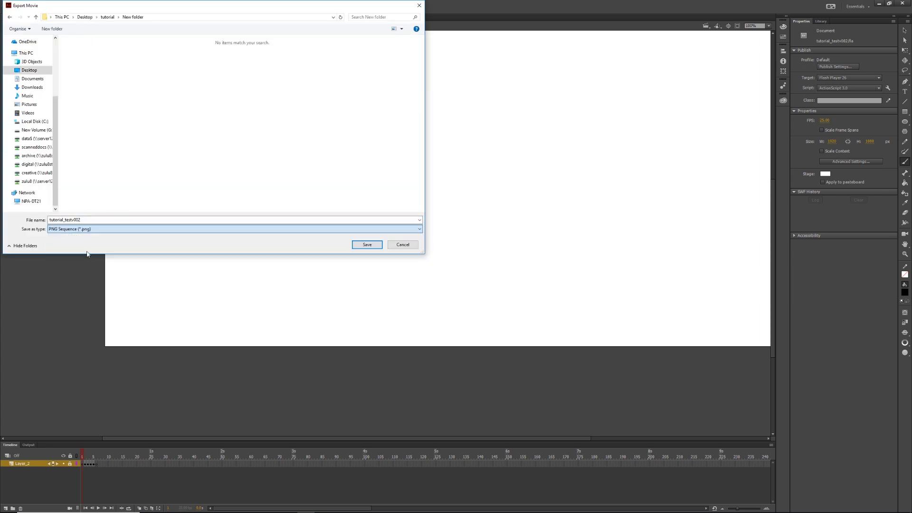
double_click(89, 219)
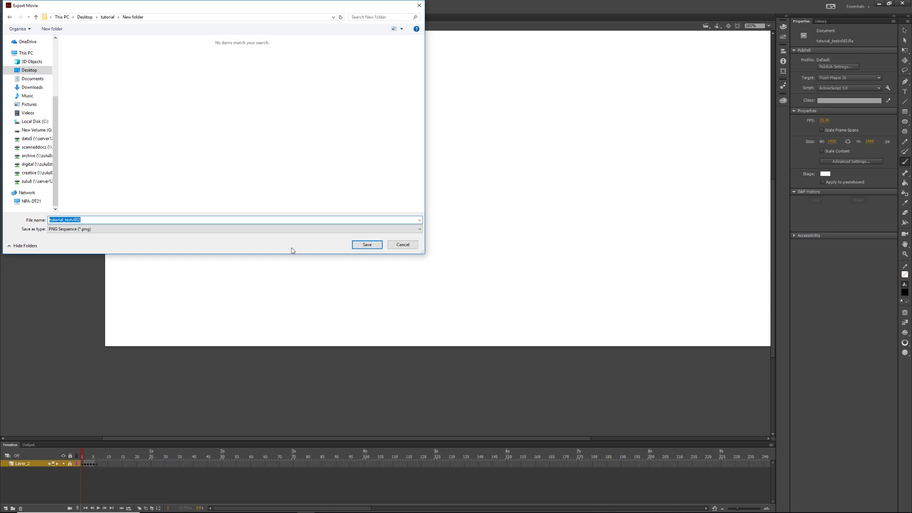
left_click(370, 246)
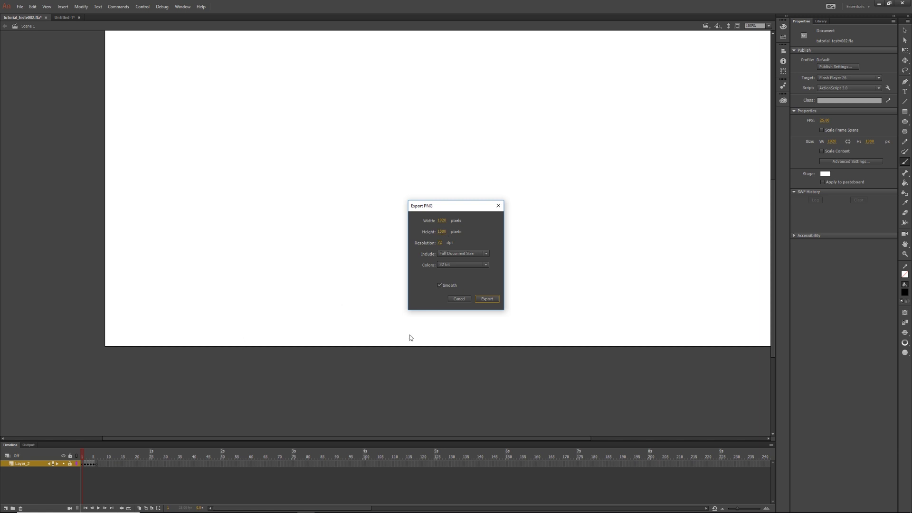
left_click(488, 299)
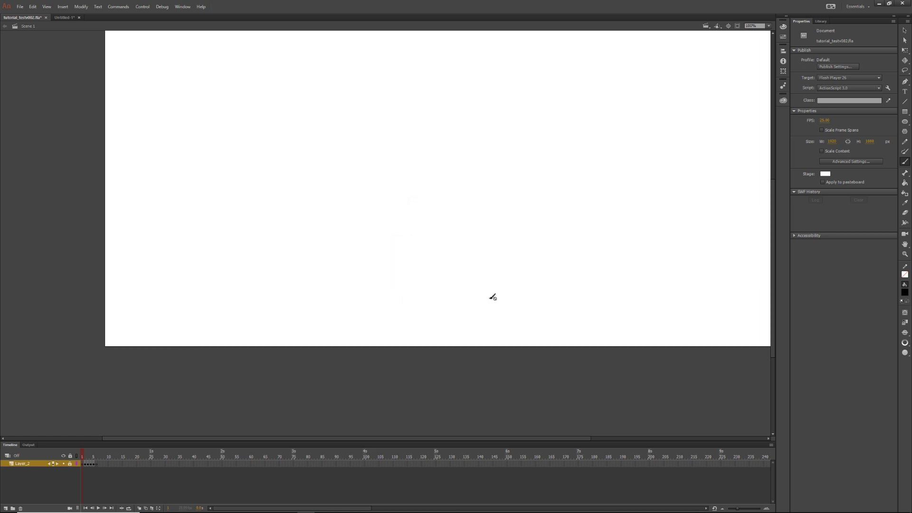
Switch to After Effects and import the tutorial_testv002 images from New folder as a PNG sequence.
left_click(879, 6)
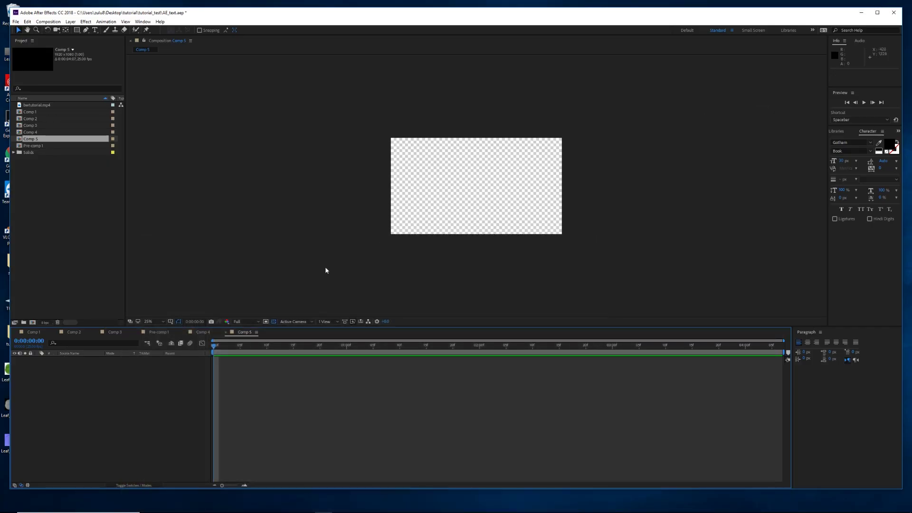
left_click(87, 247)
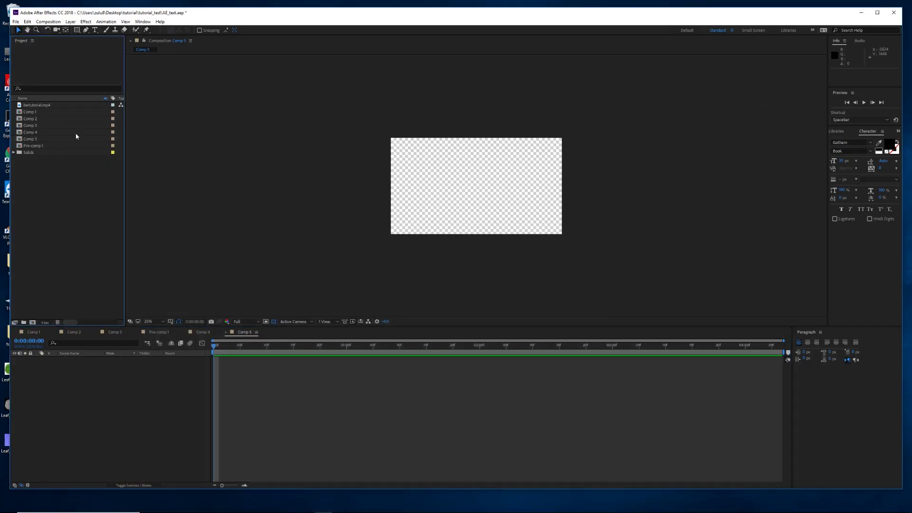
left_click(16, 22)
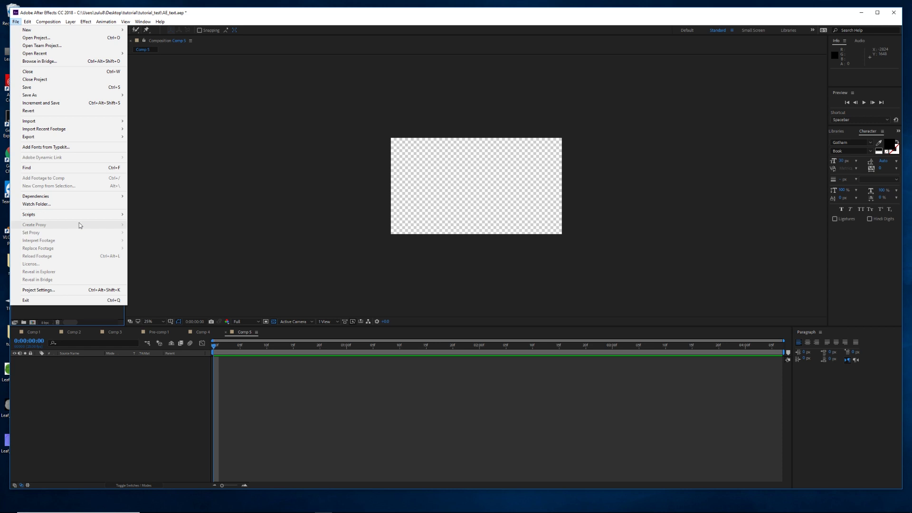
mouse_move(47, 123)
left_click(142, 121)
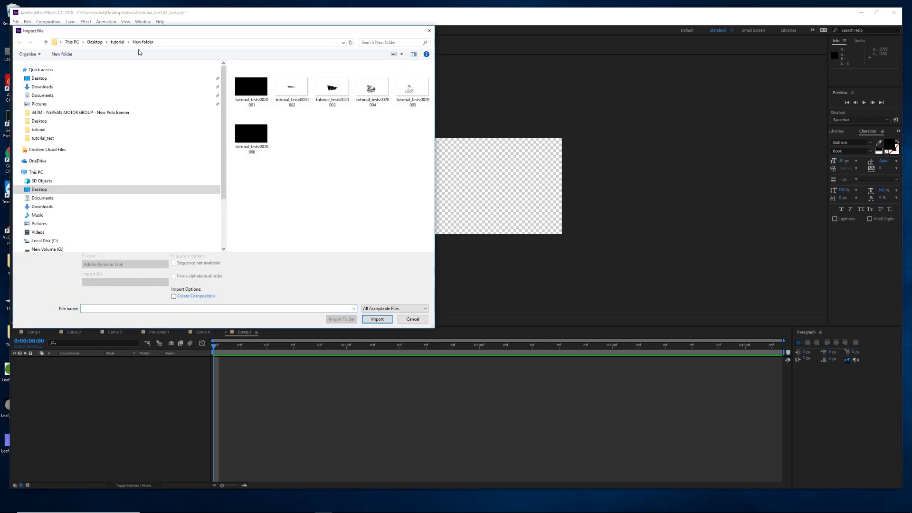
left_click(251, 86)
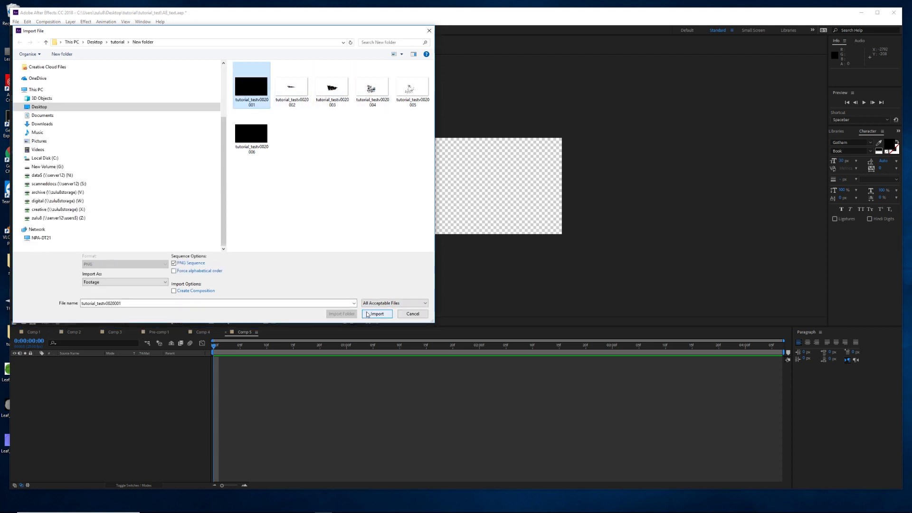
left_click(376, 314)
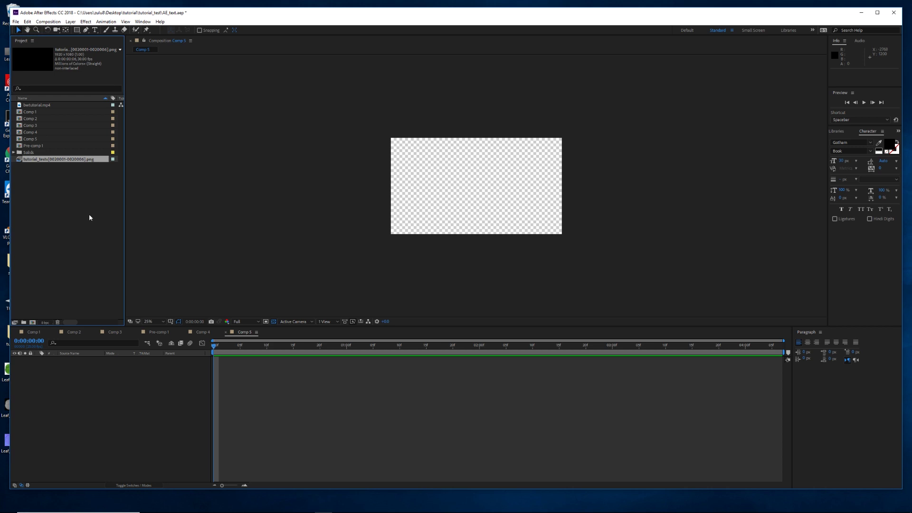
Add the imported PNG sequence to Comp 5, preview its drawings, and return to the first frame.
left_click_drag(41, 164, 476, 190)
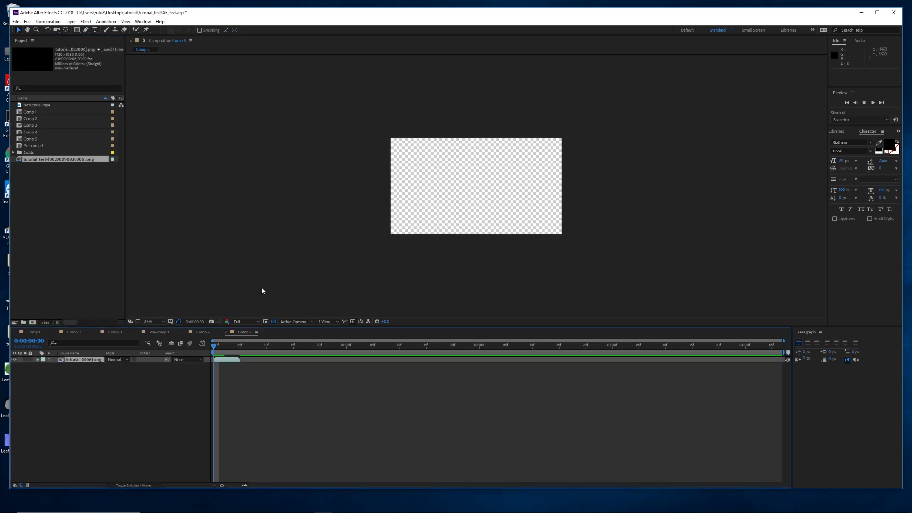
key("space")
left_click(235, 348)
left_click_drag(235, 347, 213, 354)
left_click(203, 387)
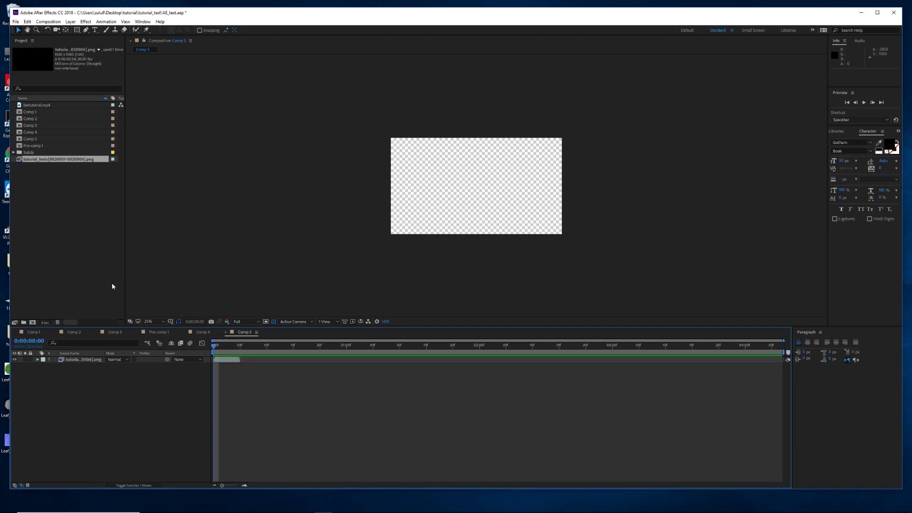
Review the opening frames of Comp 4 and close that composition.
left_click(201, 333)
left_click_drag(221, 346, 246, 346)
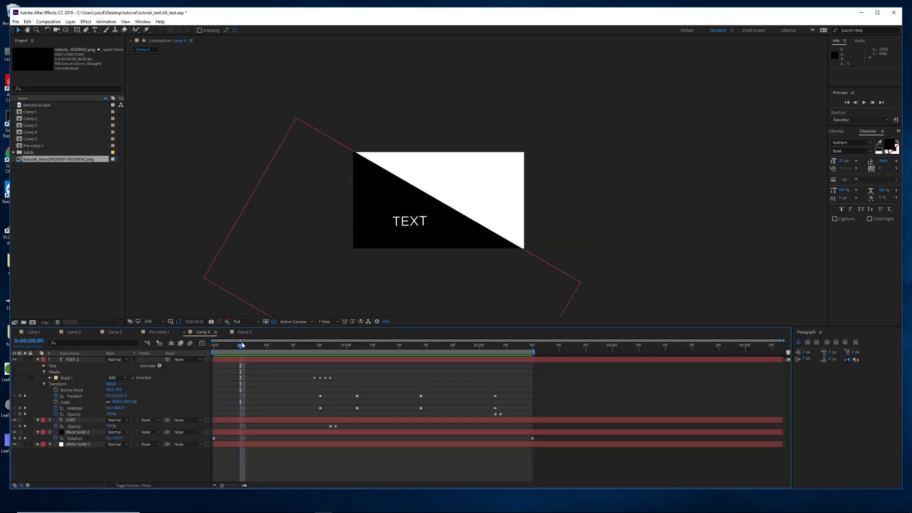
left_click_drag(231, 349, 210, 349)
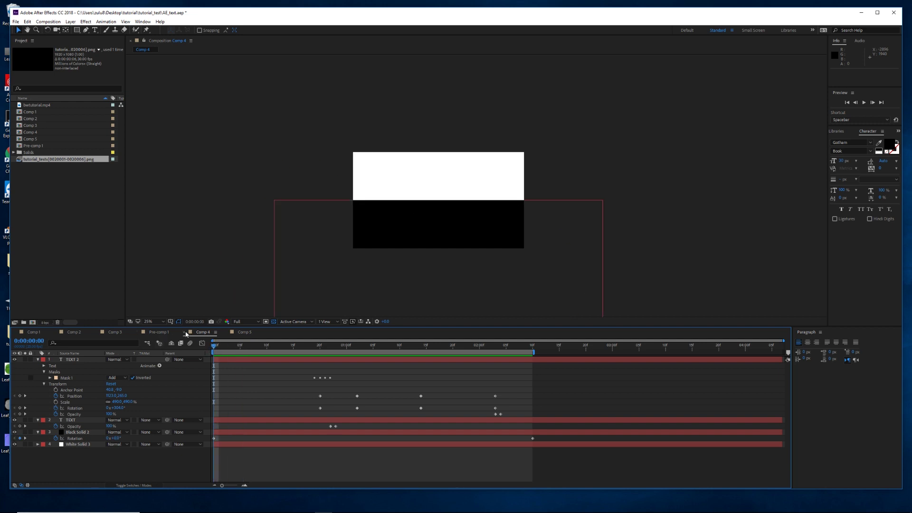
left_click(185, 332)
Open Pre-comp 1 at frame 2 and add the imported PNG sequence above all its layers.
left_click(159, 333)
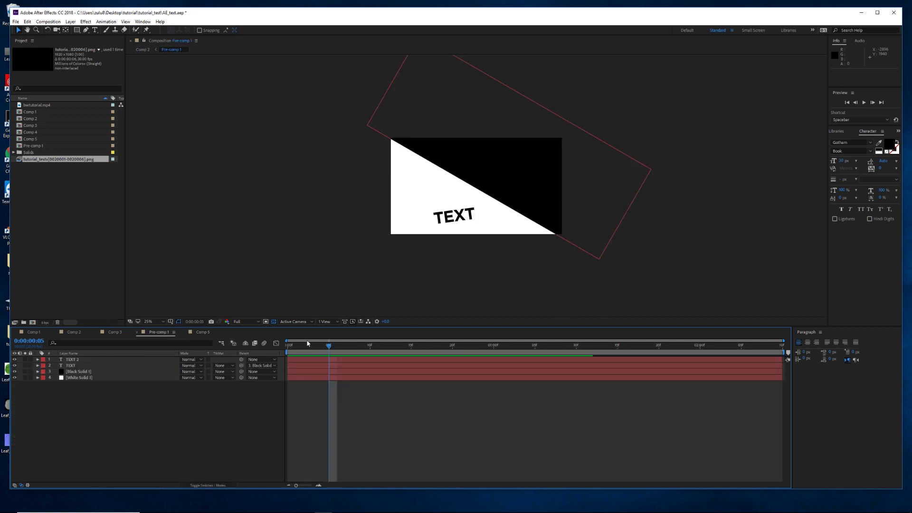
mouse_move(321, 348)
left_mouse_down()
mouse_move(333, 349)
mouse_move(293, 348)
mouse_move(351, 348)
mouse_move(305, 348)
left_mouse_up()
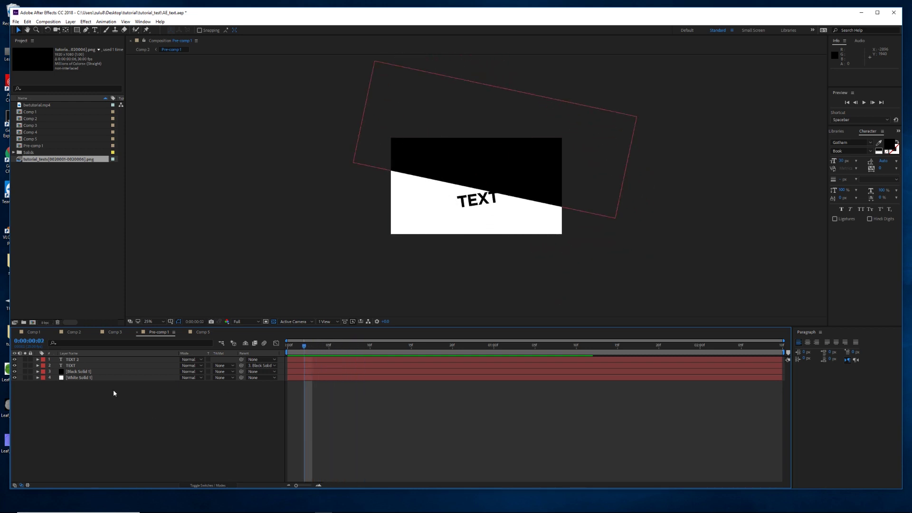
left_click(92, 379)
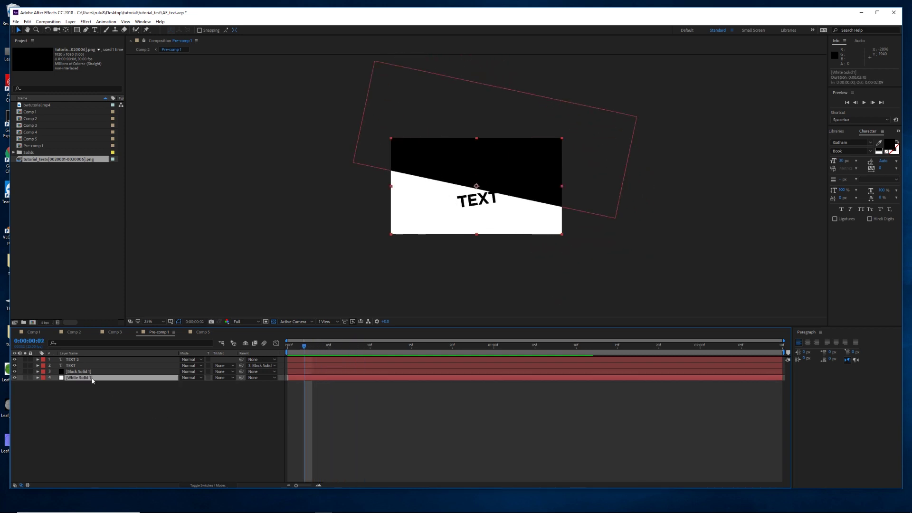
left_click(112, 404)
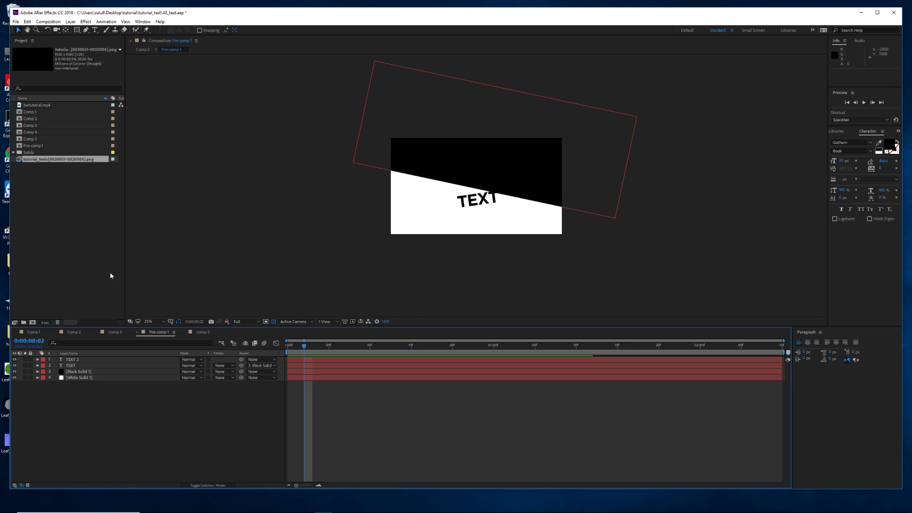
left_click(65, 197)
left_click_drag(46, 162, 477, 186)
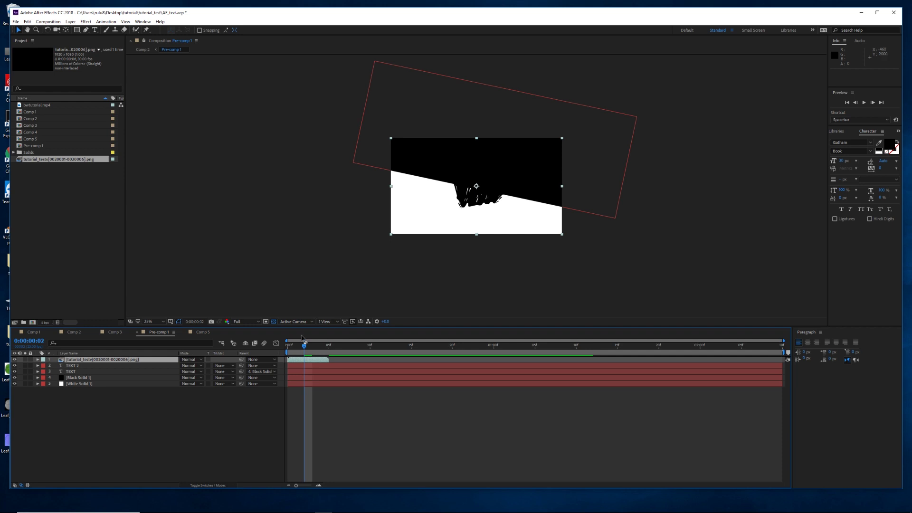
Play Pre-comp 1 from the first frame, end its work area at frame 7, and preview the shortened range.
left_click_drag(304, 345, 281, 349)
key("space")
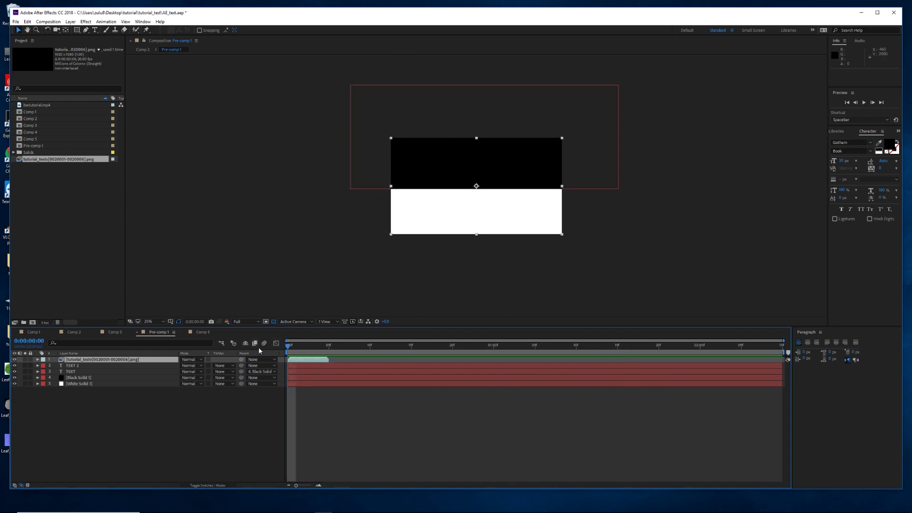
key("space")
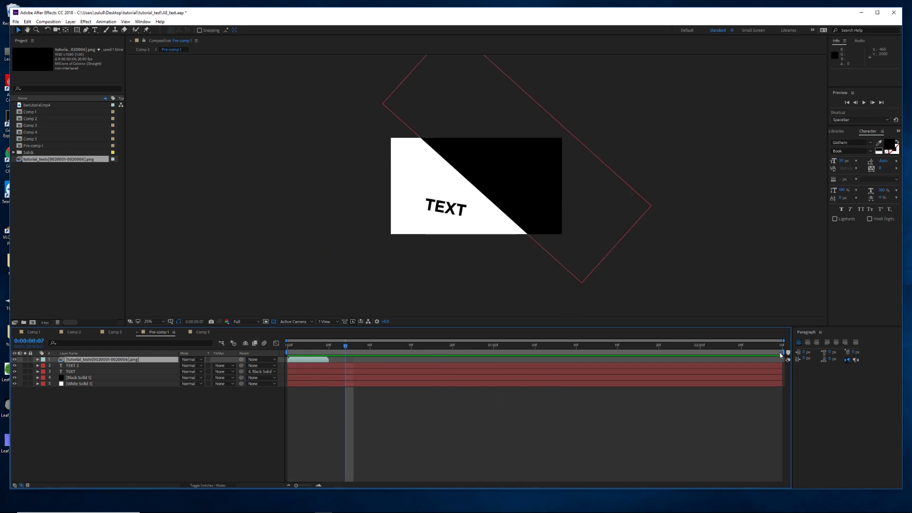
left_click_drag(782, 354, 347, 380)
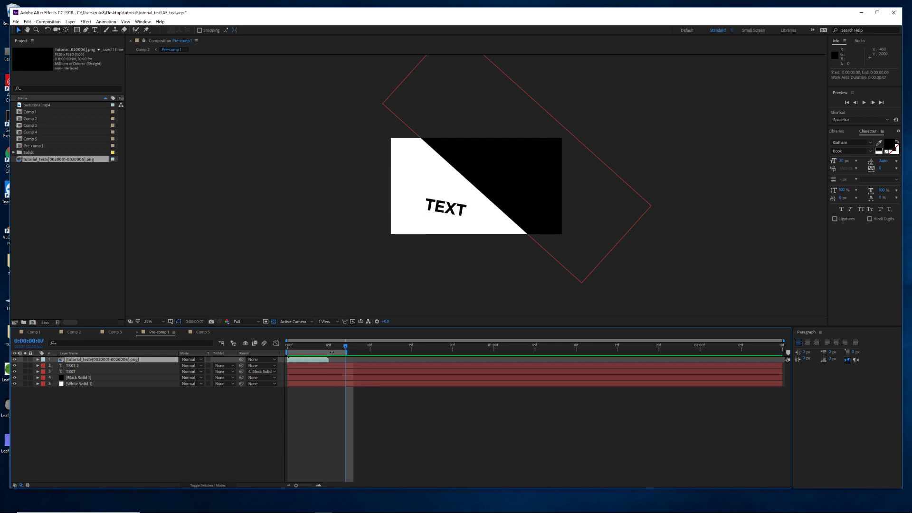
key("space")
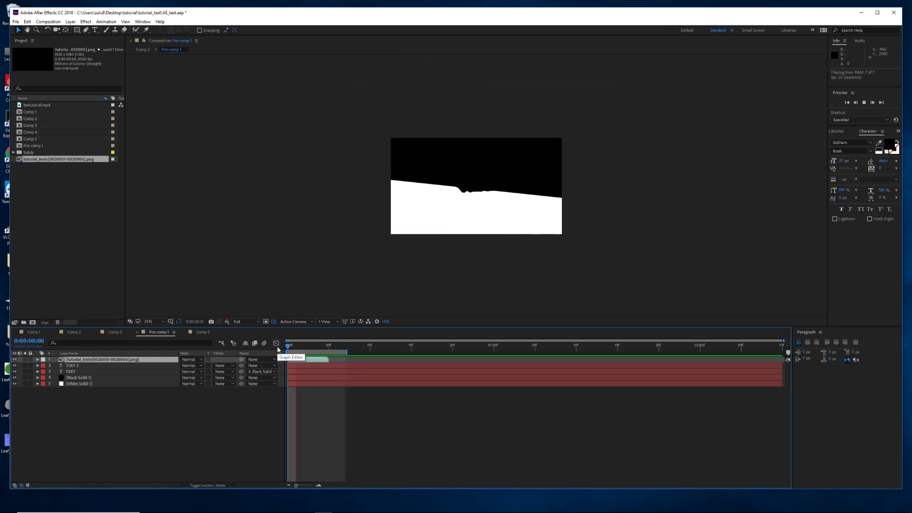
key("space")
Extend the work area's end to the one-second mark and preview the animation.
left_click_drag(345, 352, 495, 353)
key("space")
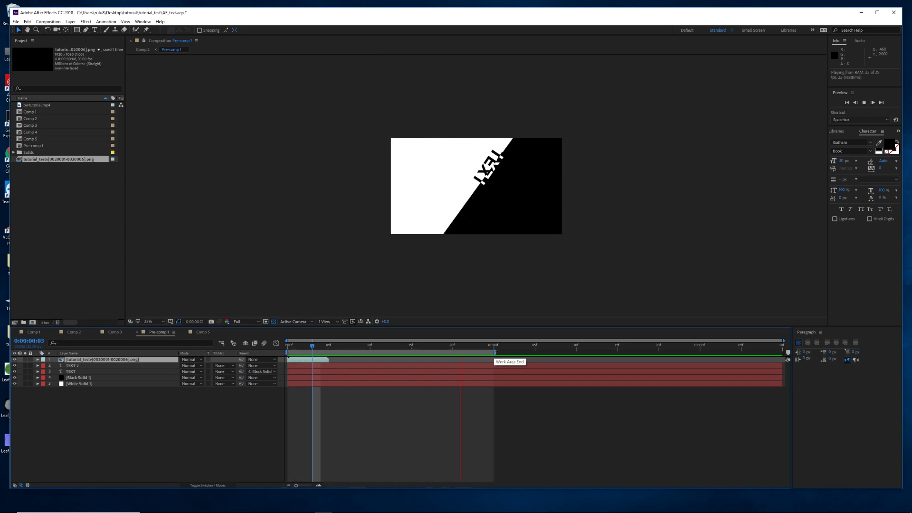
key("space")
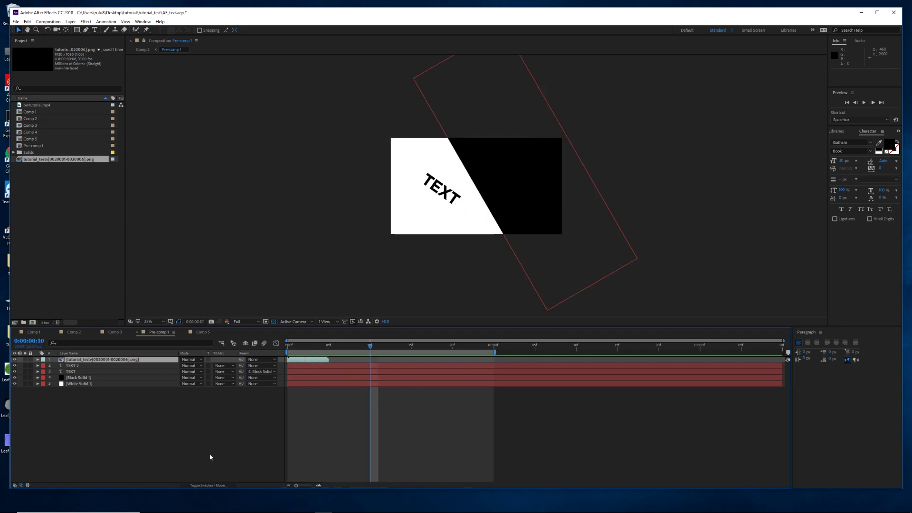
Pre-compose all five layers of Pre-comp 1 as text-tutorial and scrub through its first frames.
left_click(186, 438)
left_click(94, 385)
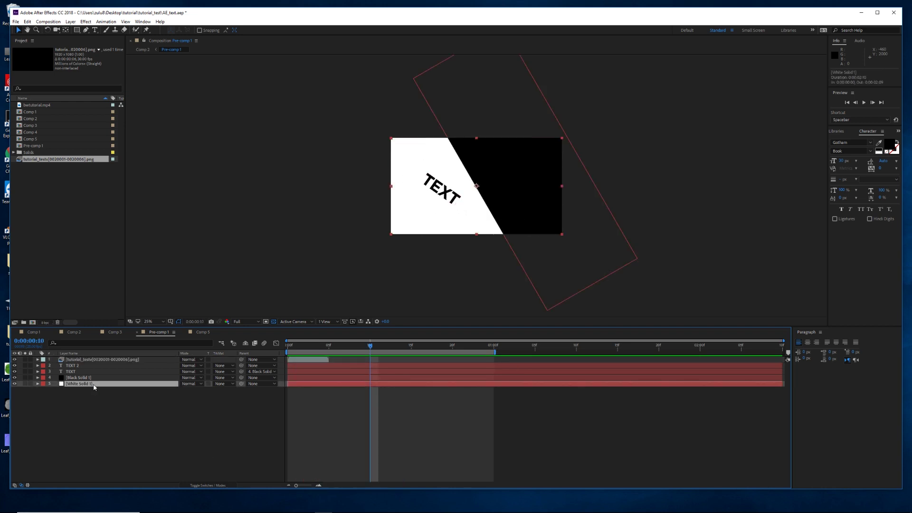
left_click(100, 359, "shift")
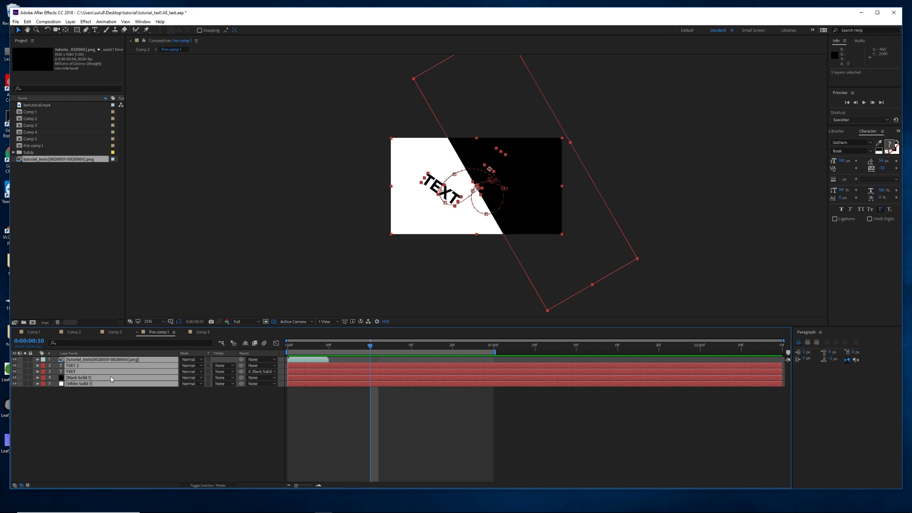
key("ctrl+shift+c")
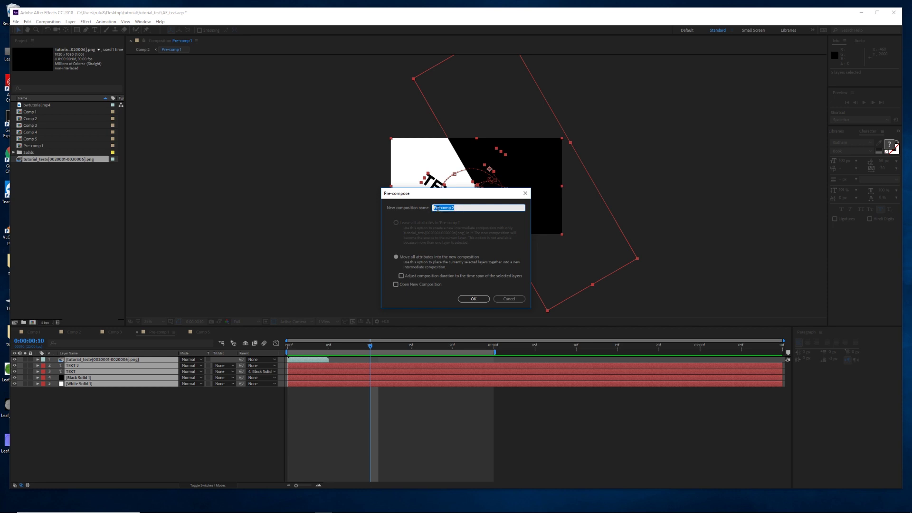
type("text-tutorial")
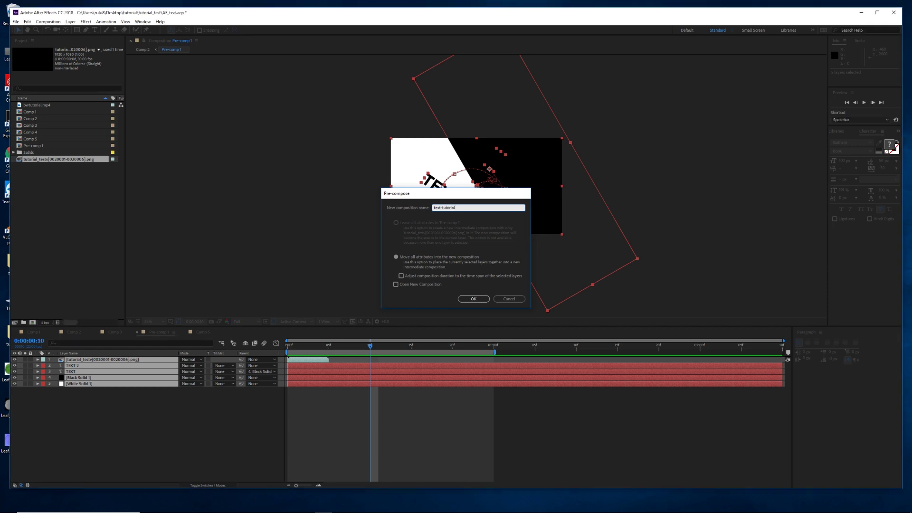
key("Return")
left_click(255, 376)
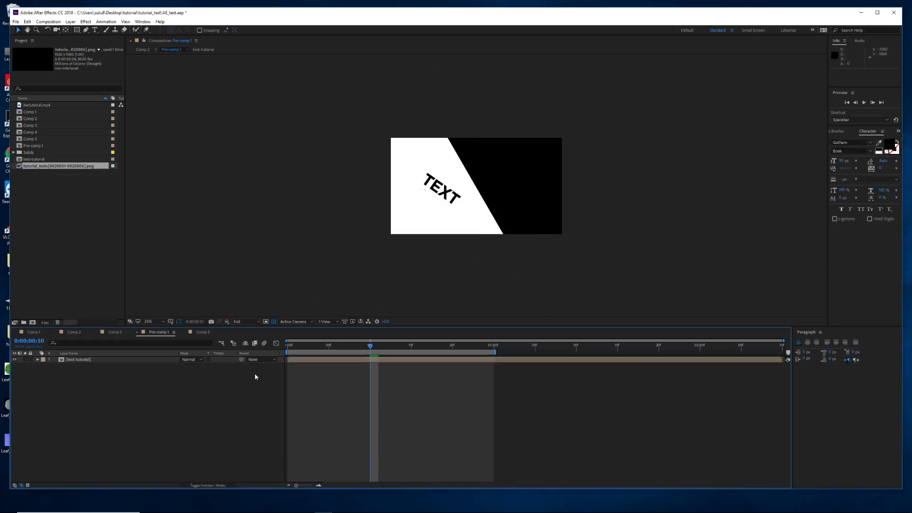
left_click_drag(374, 350, 316, 351)
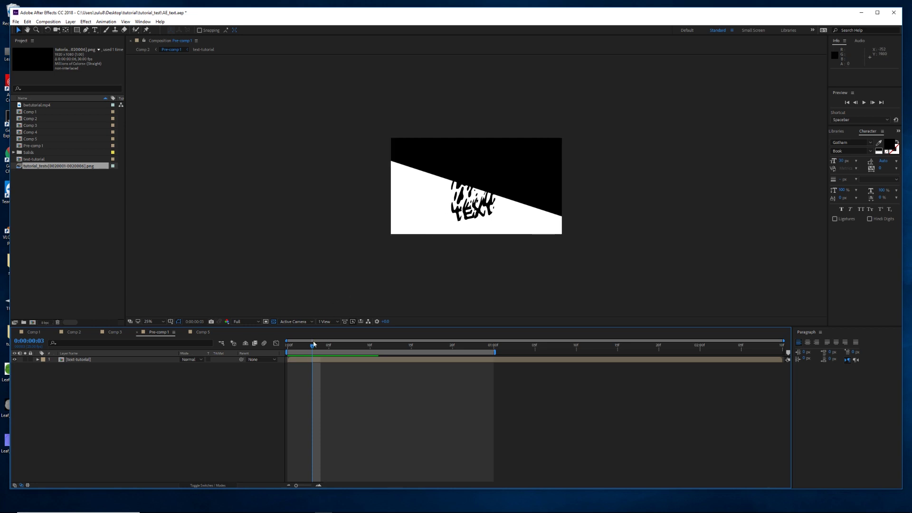
left_click_drag(313, 348, 337, 350)
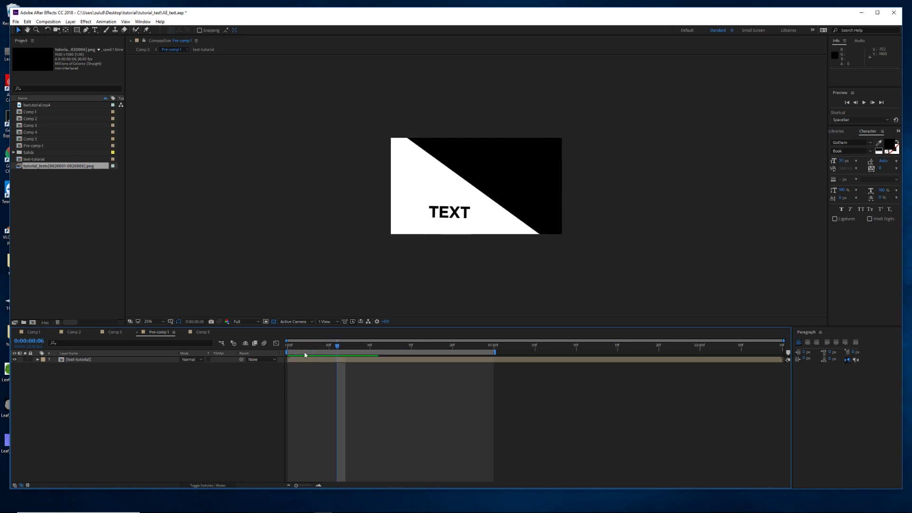
Create a light turquoise solid in Pre-comp 1.
right_click(228, 394)
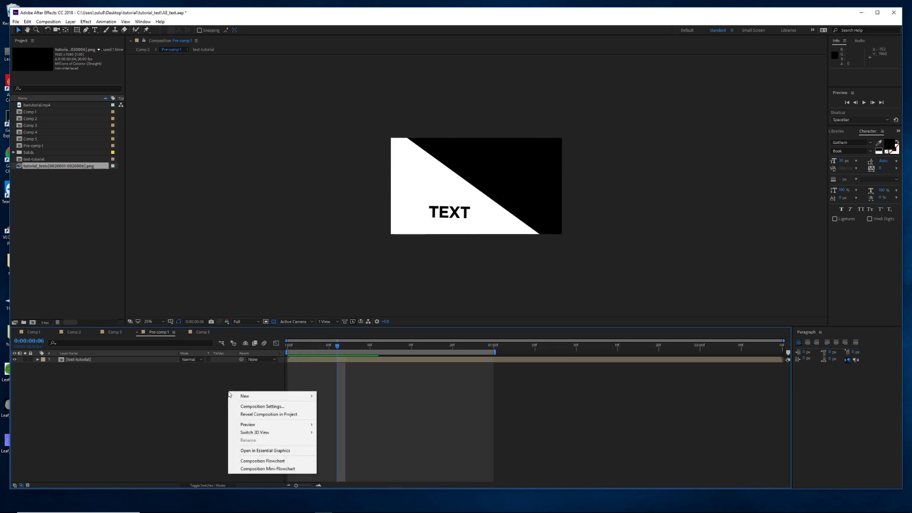
mouse_move(240, 398)
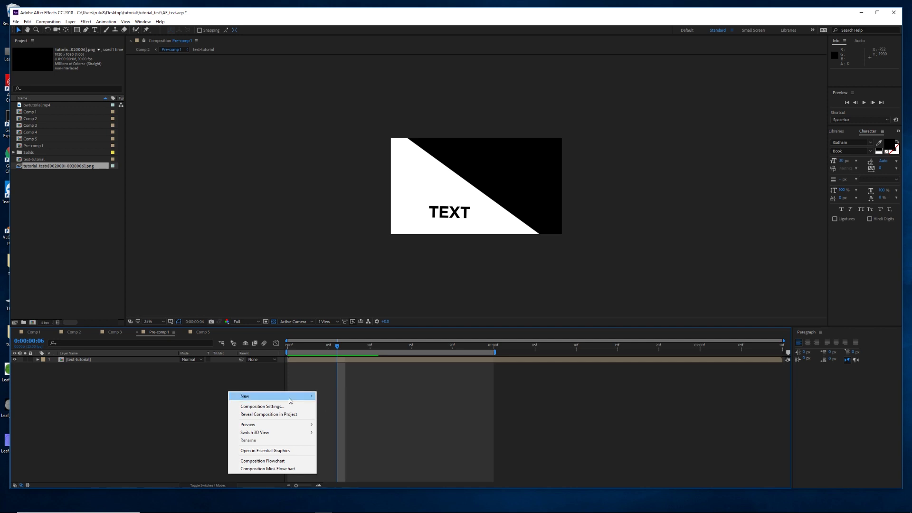
left_click(341, 416)
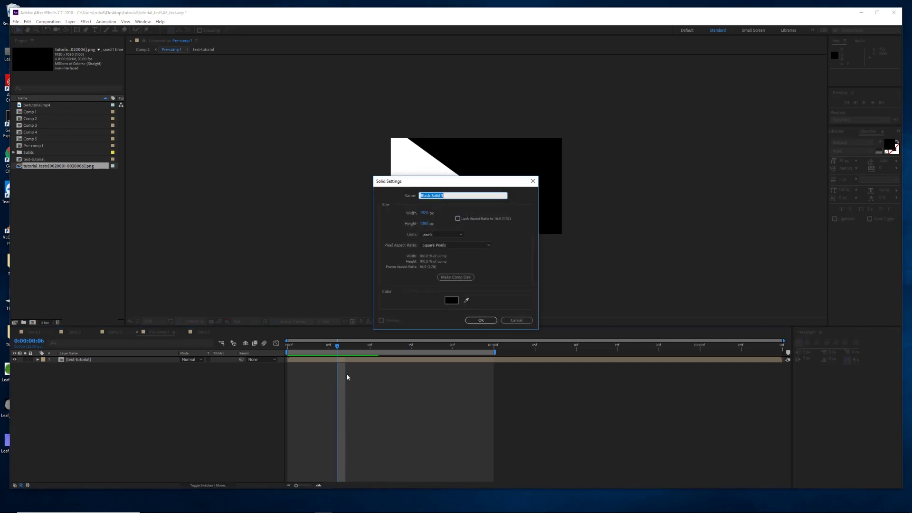
left_click(451, 301)
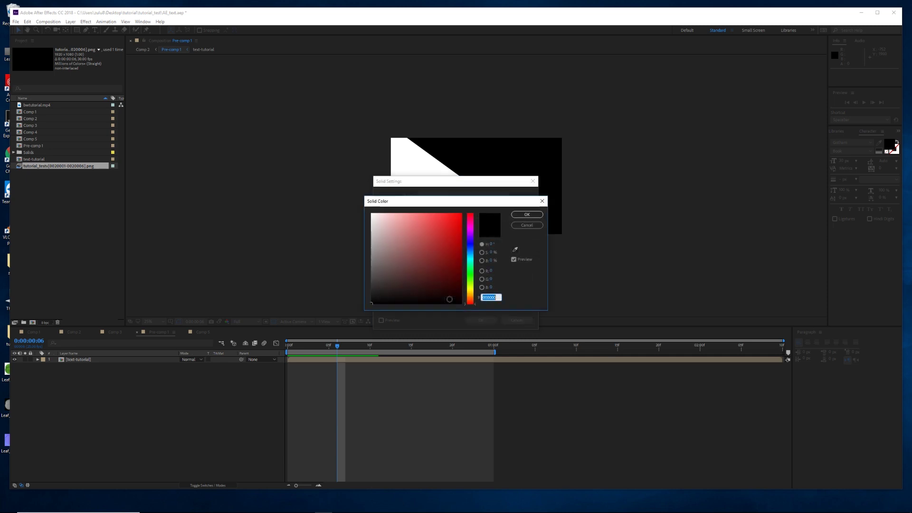
left_click(470, 229)
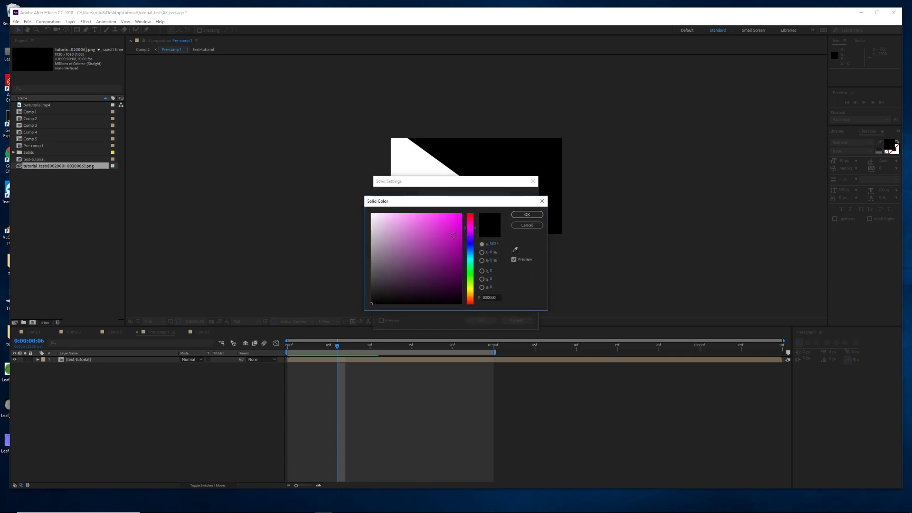
left_click_drag(464, 259, 473, 268)
left_click_drag(446, 225, 421, 215)
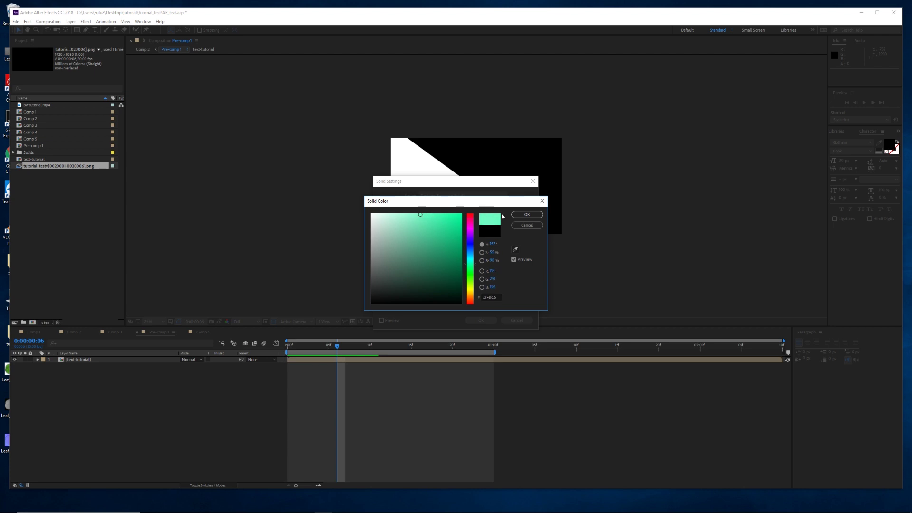
left_click(527, 215)
left_click(481, 321)
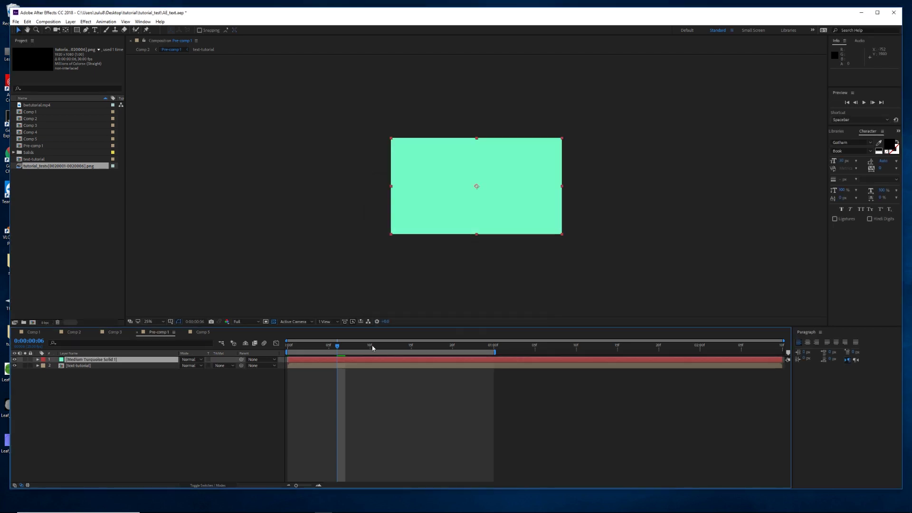
Move the turquoise solid below the text-tutorial layer and check the animation between frames 4 and 6.
left_click(227, 412)
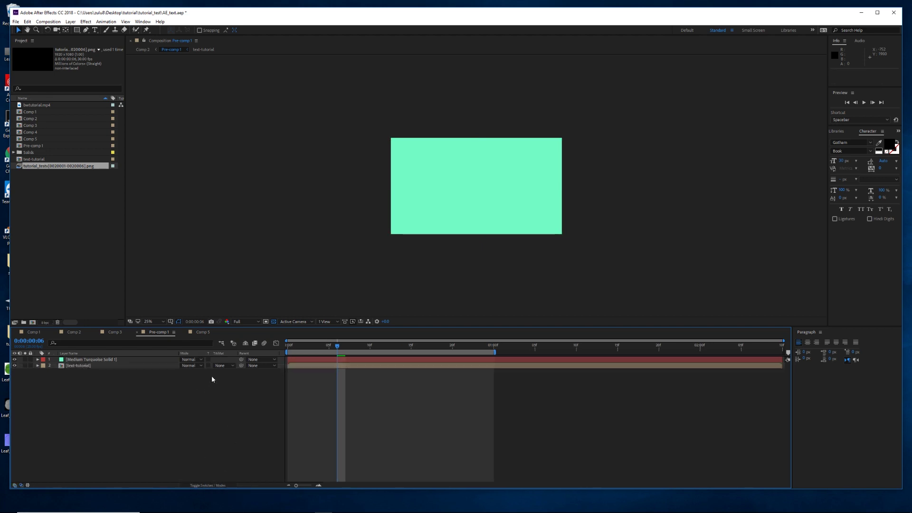
left_click(173, 360)
left_click_drag(117, 364, 124, 374)
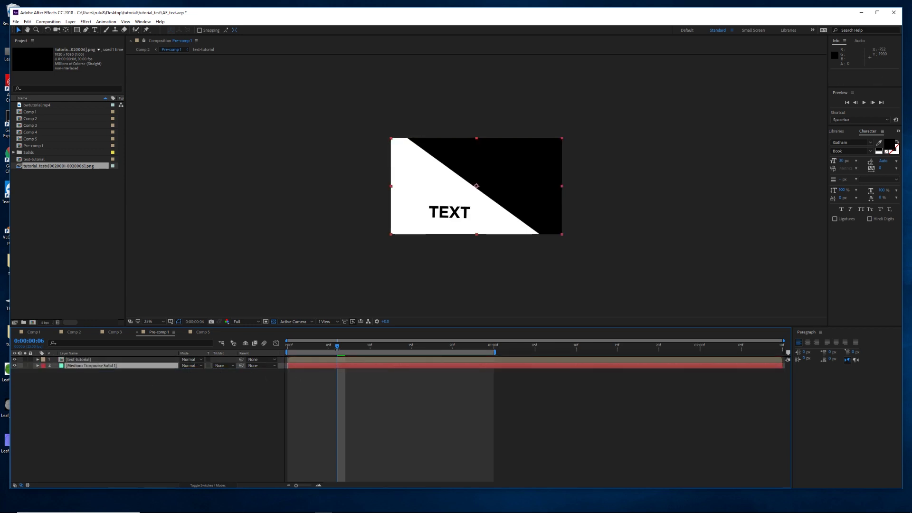
left_click_drag(339, 349, 321, 349)
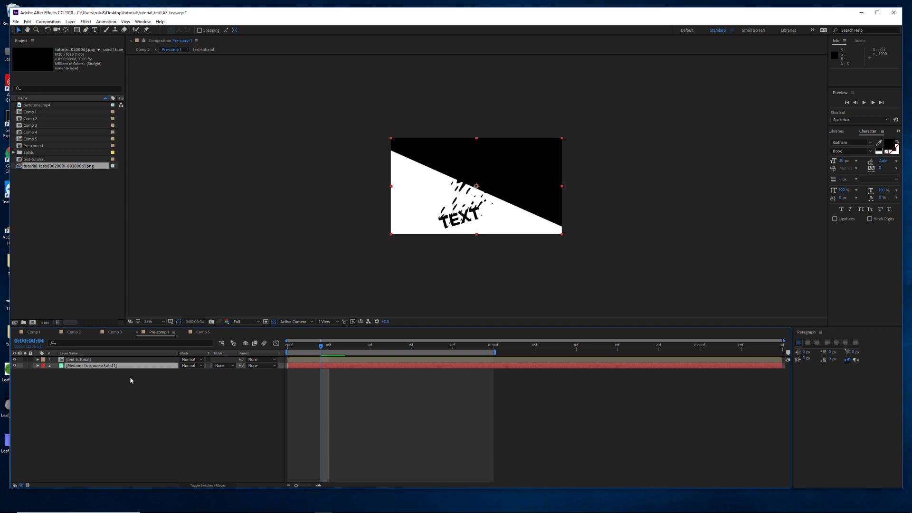
key("Page_Down")
key("Page_Down")
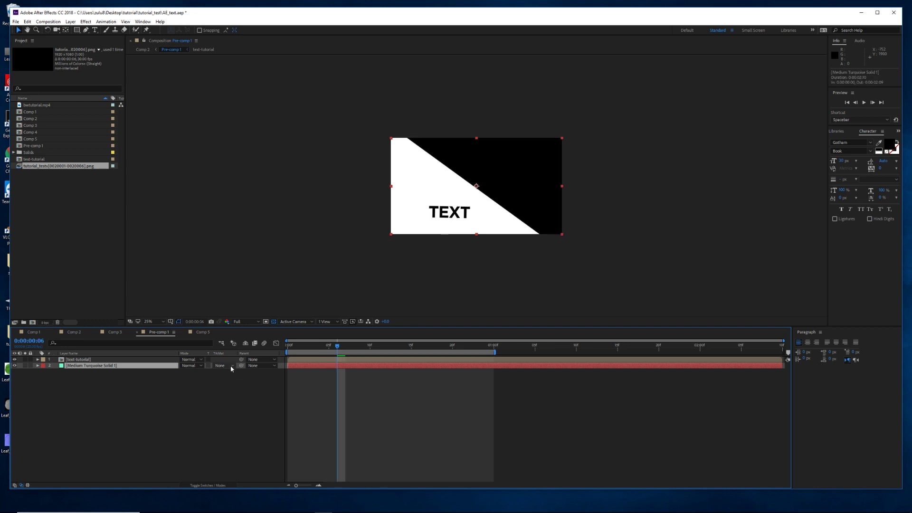
Set the turquoise solid's track matte to Luma Inverted, using the text-tutorial layer above it.
left_click(230, 365)
left_click(247, 395)
left_click(224, 366)
left_click(224, 411)
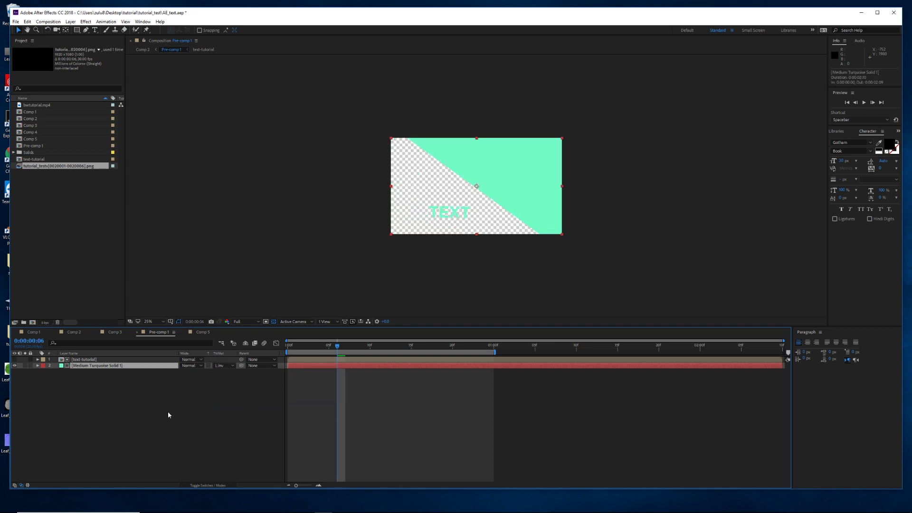
left_click(223, 365)
left_click(97, 370)
left_click(186, 408)
Create a muted purple solid and place it at the bottom of the layer stack, beneath the turquoise solid.
right_click(189, 390)
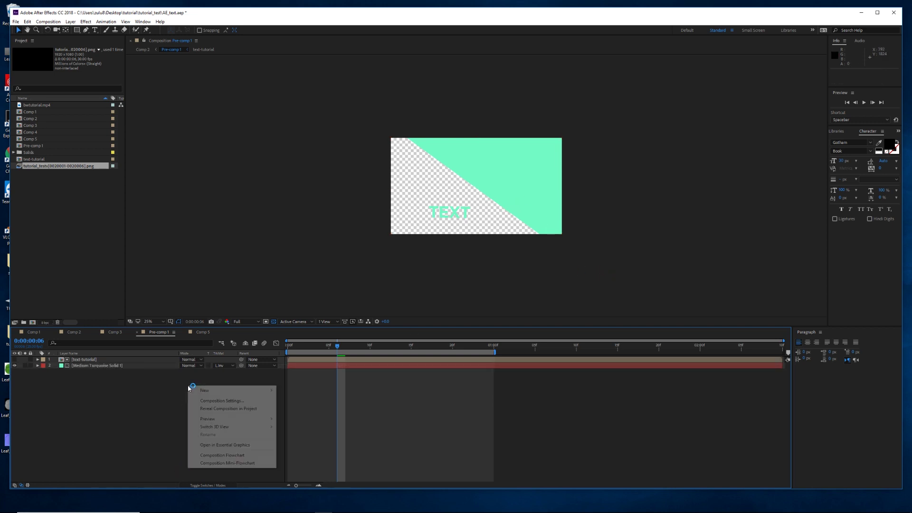
mouse_move(220, 394)
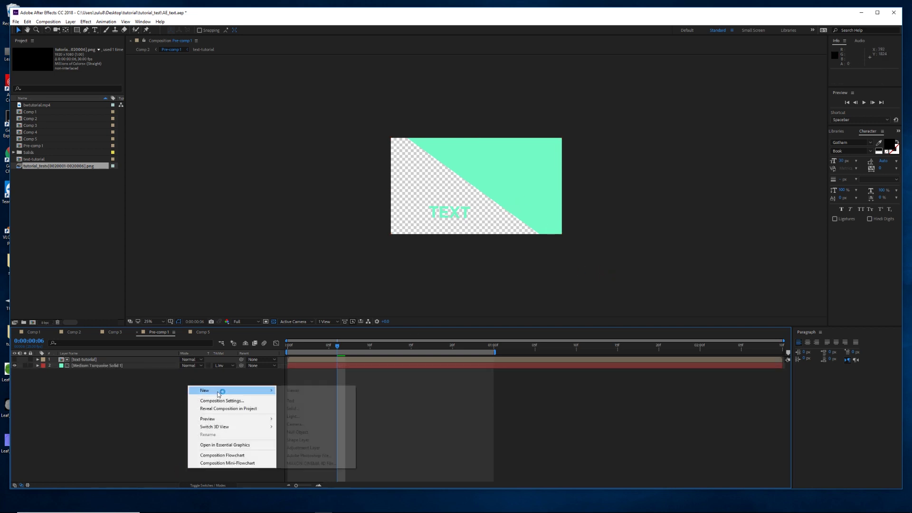
left_click(293, 409)
left_click(452, 301)
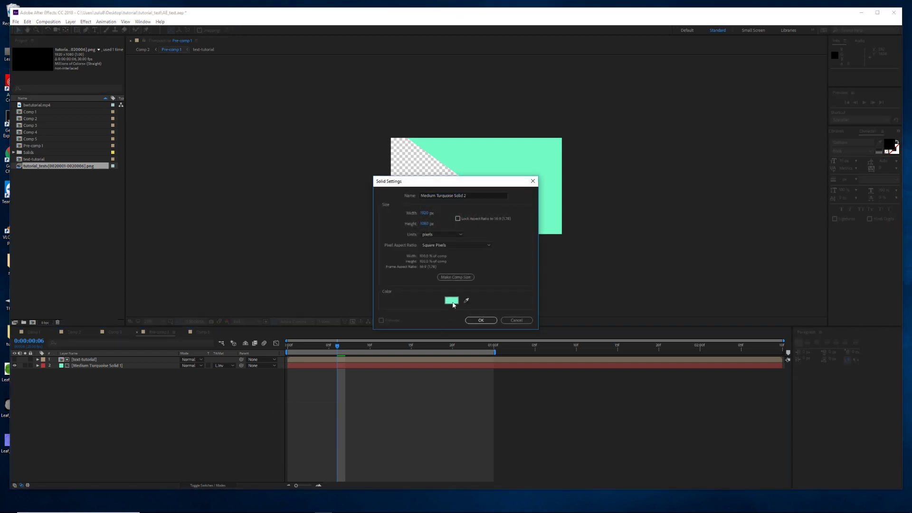
left_click(472, 245)
left_click_drag(472, 236, 473, 240)
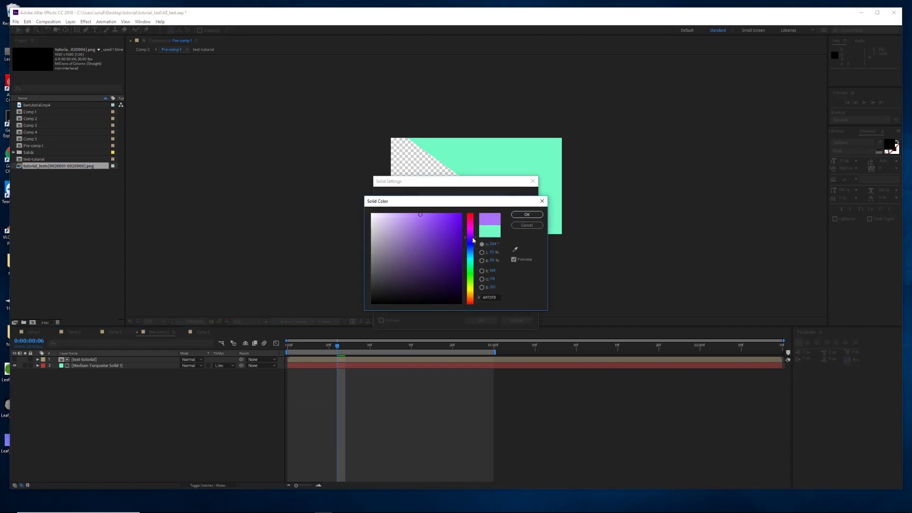
left_click(432, 251)
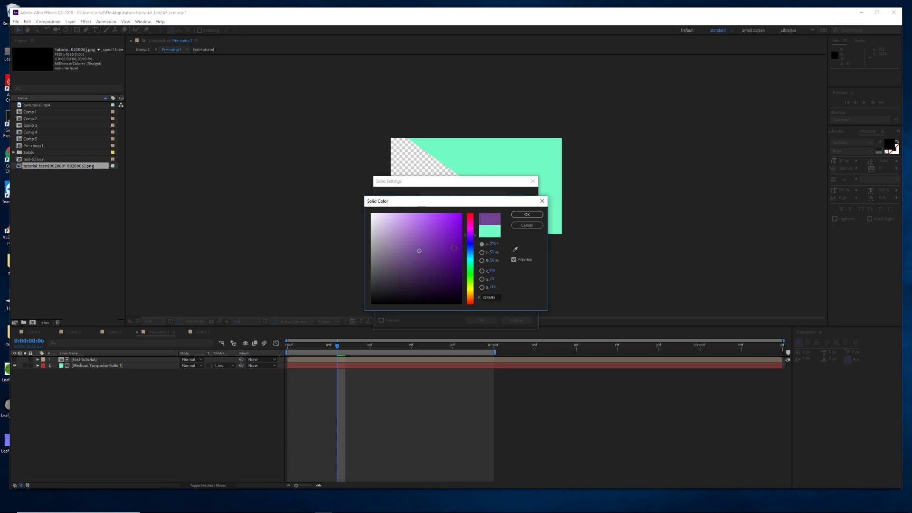
left_click(527, 214)
left_click(481, 320)
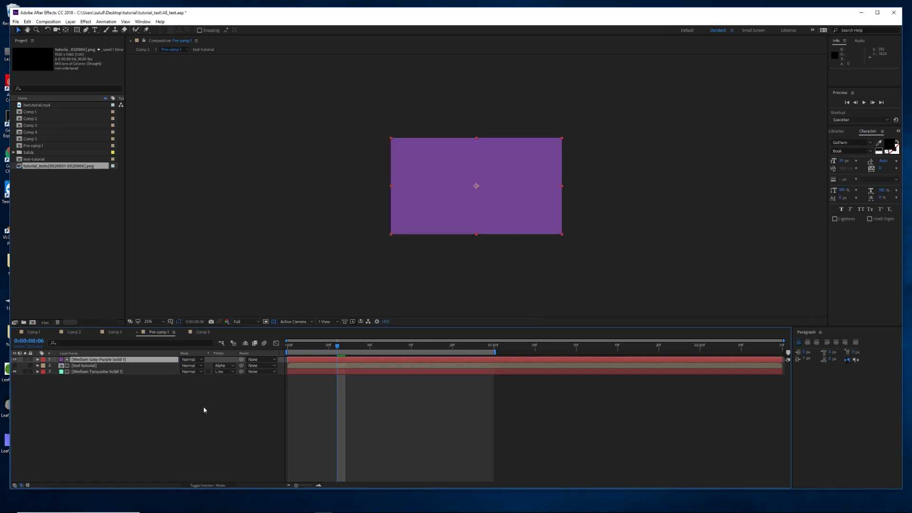
left_click_drag(108, 371, 108, 375)
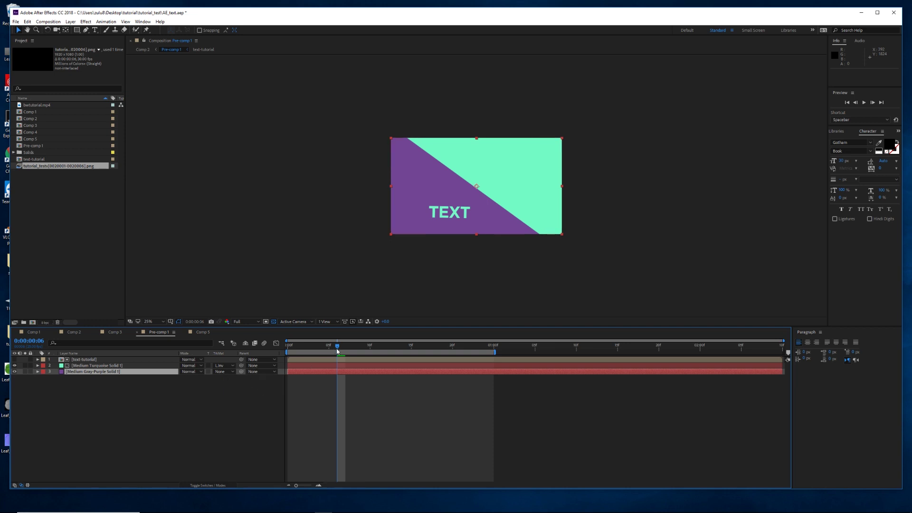
Preview the recoloured animation from the first frame.
left_click_drag(338, 352, 277, 350)
key("space")
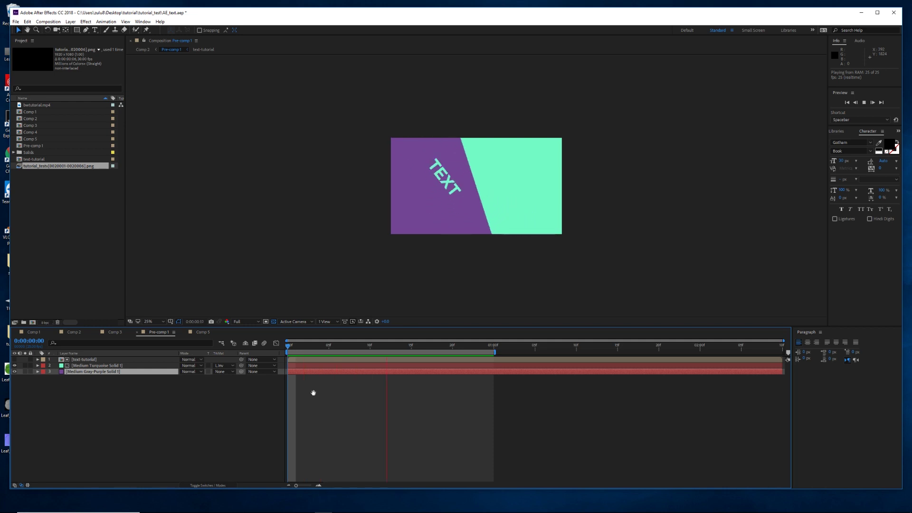
key("space")
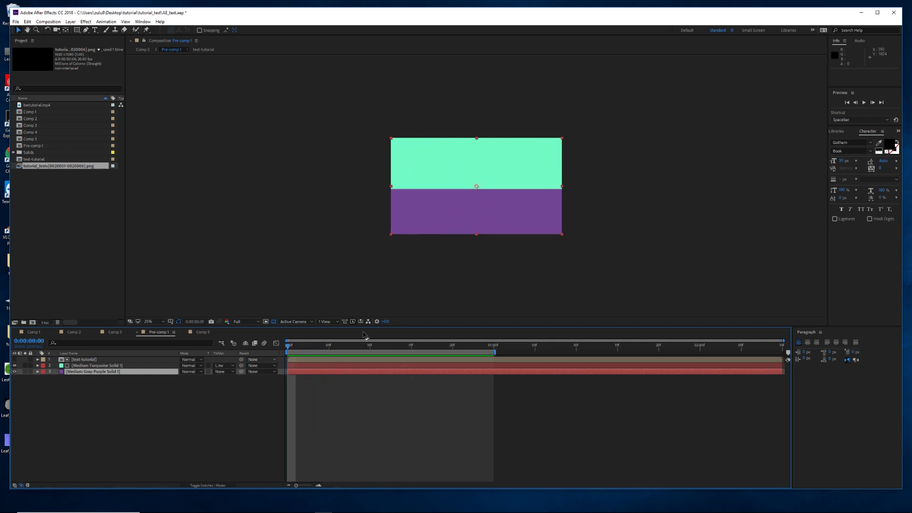
Apply the Fill effect to the purple solid and set its colour to light blue 66CBDD.
left_click(91, 372)
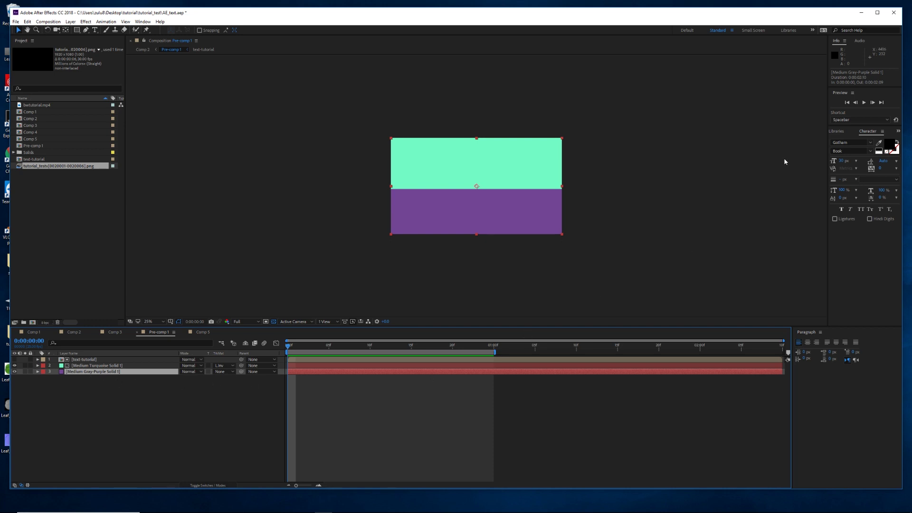
left_click(898, 132)
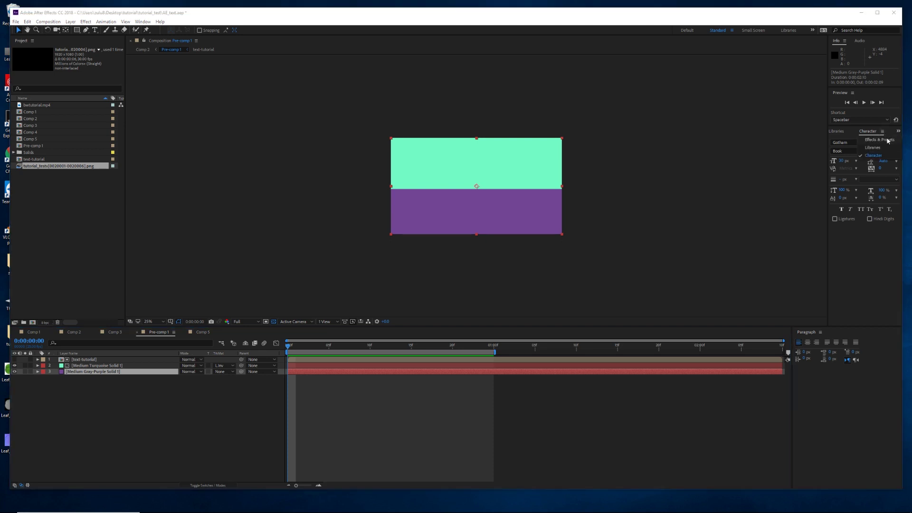
left_click(888, 140)
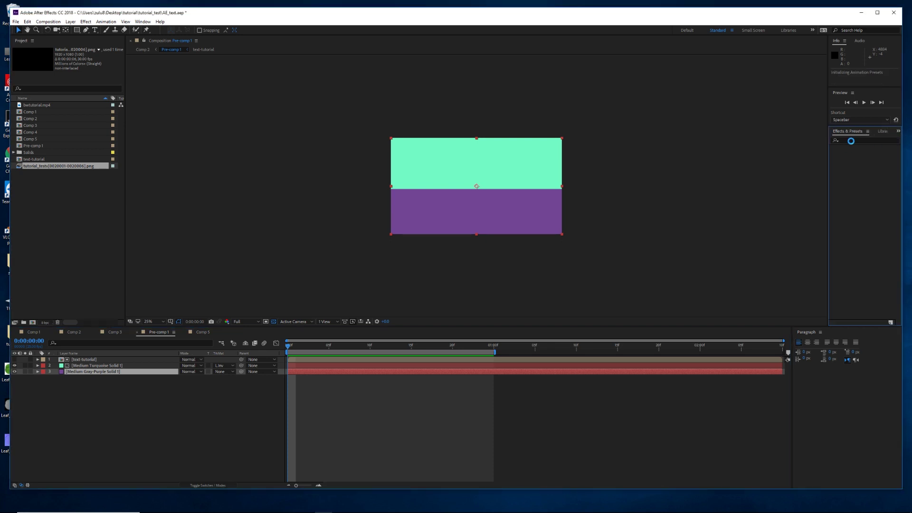
left_click(851, 141)
type("fill")
left_click_drag(851, 187, 342, 372)
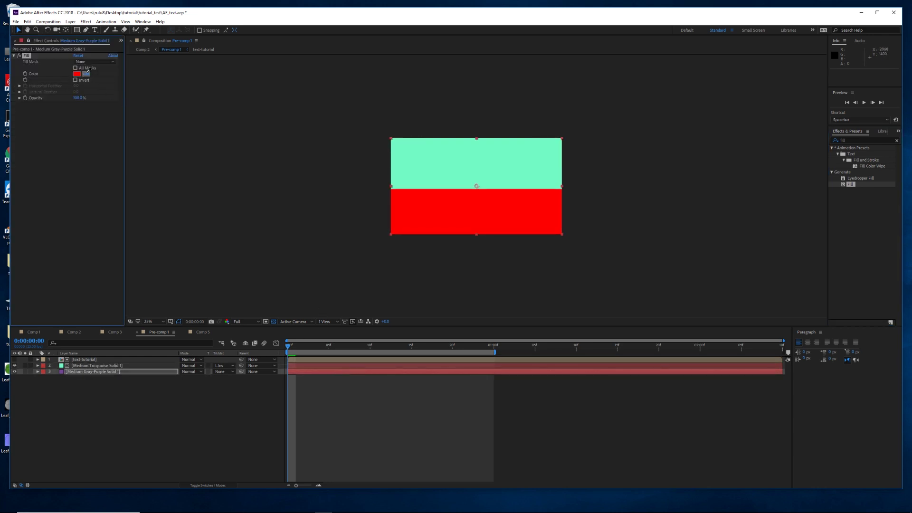
left_click(76, 74)
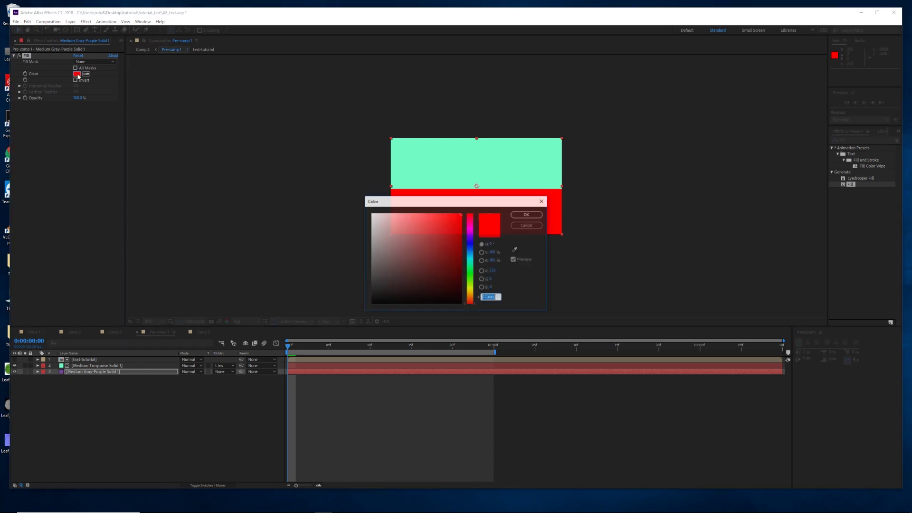
mouse_move(467, 240)
left_mouse_down()
mouse_move(472, 259)
mouse_move(426, 240)
mouse_move(419, 226)
left_mouse_up()
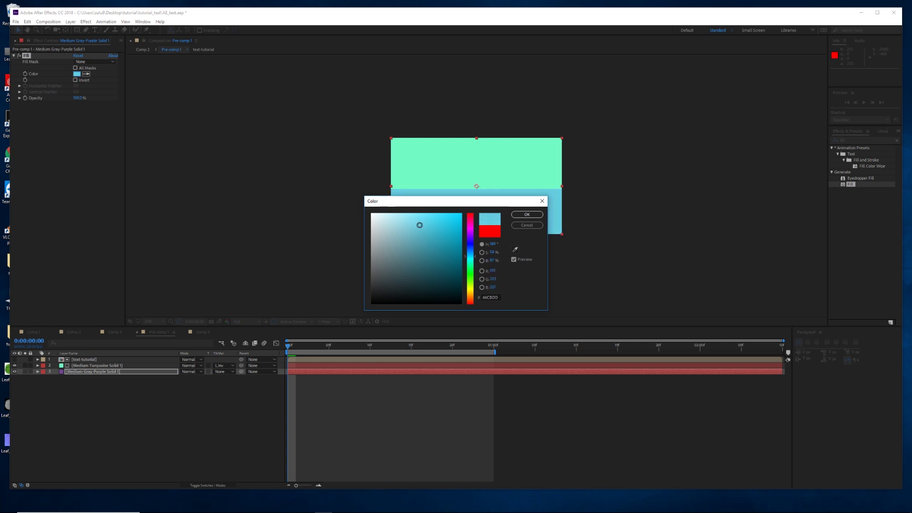
left_click(527, 215)
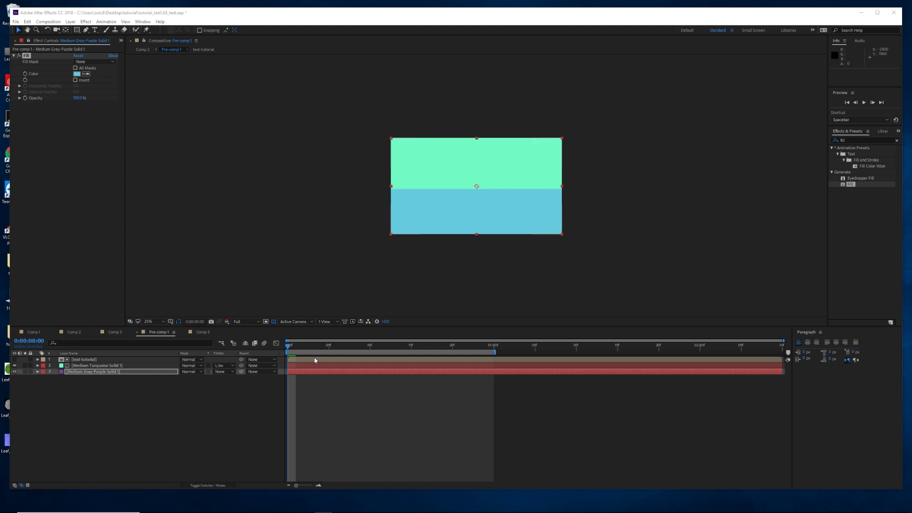
Add a keyframe for the Fill colour at frame 5 and show the bottom solid's keyframed properties in the timeline.
left_click_drag(288, 346, 329, 351)
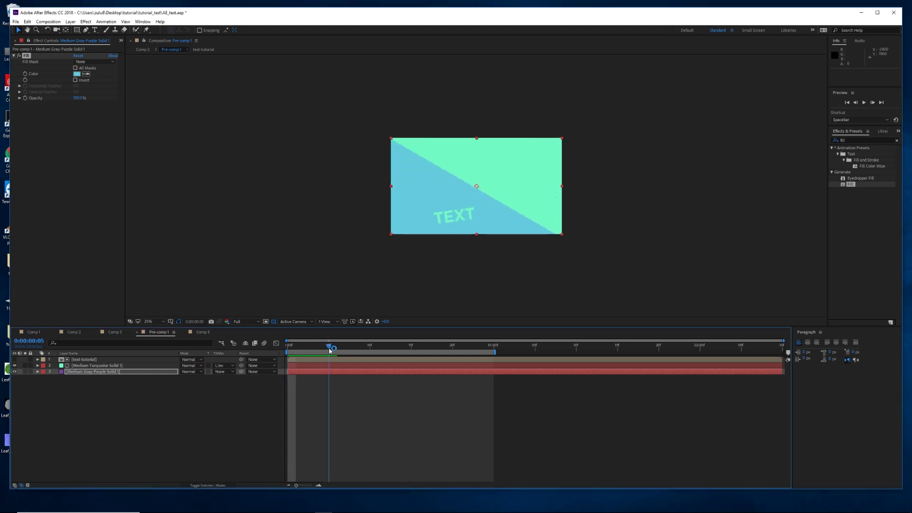
left_click(25, 74)
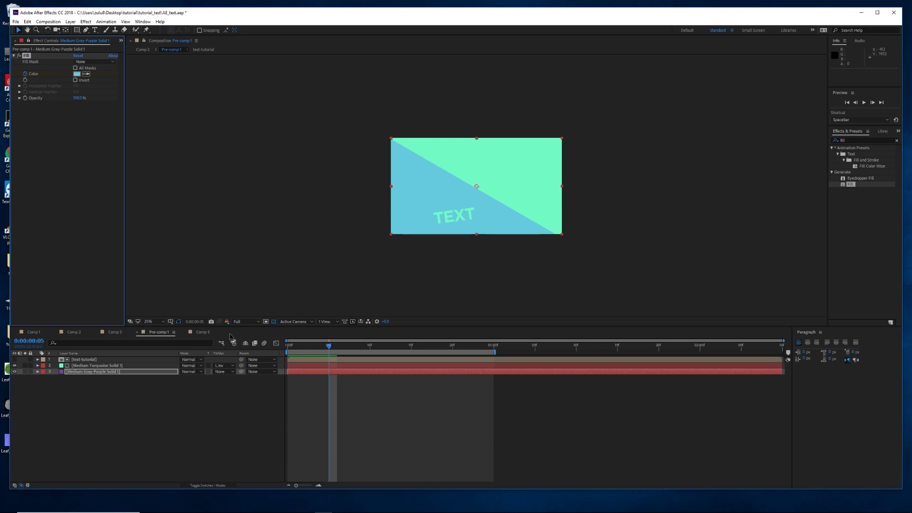
left_click(37, 372)
left_click(78, 373)
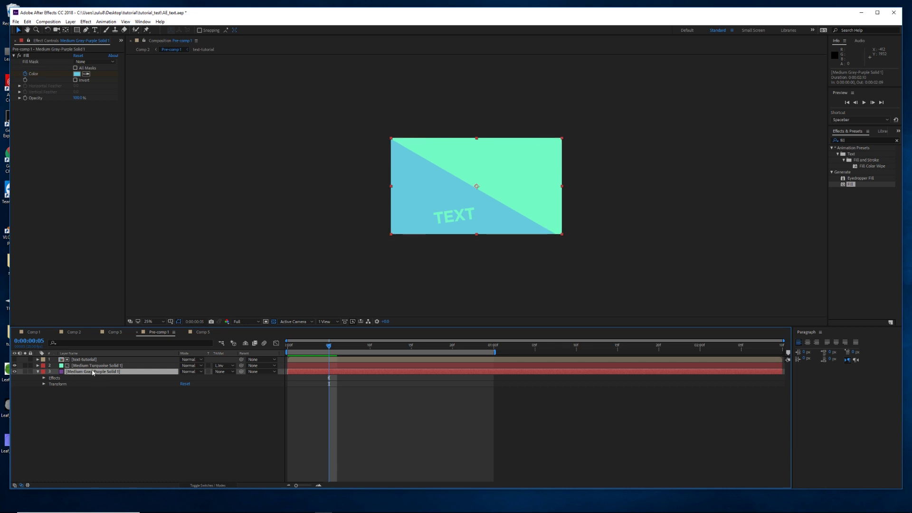
key("u")
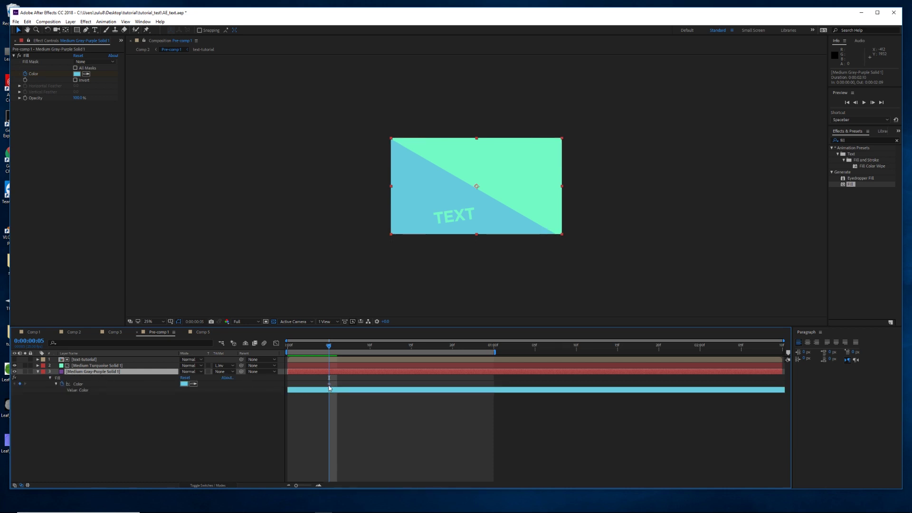
Set the Fill colour to dark teal 1A505A at frame 13 and preview the colour change.
left_click_drag(329, 346, 395, 345)
left_click(76, 73)
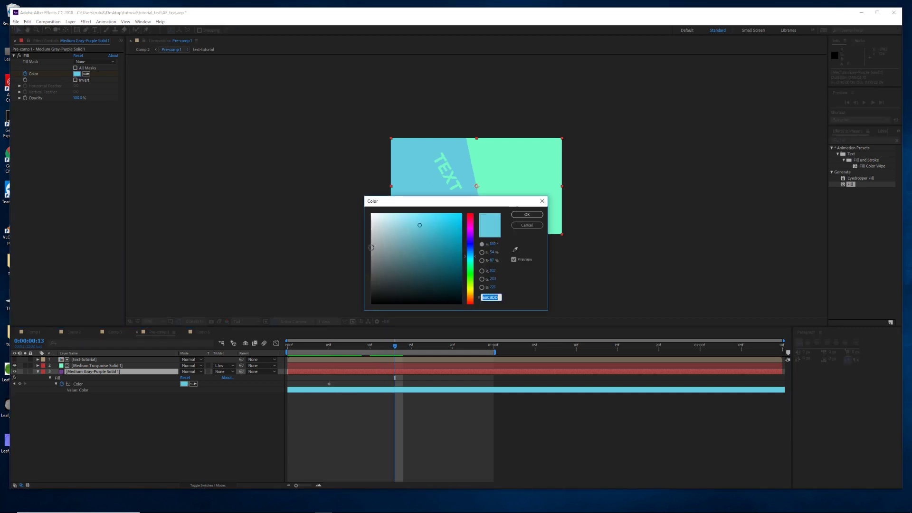
left_click(436, 265)
left_click(526, 214)
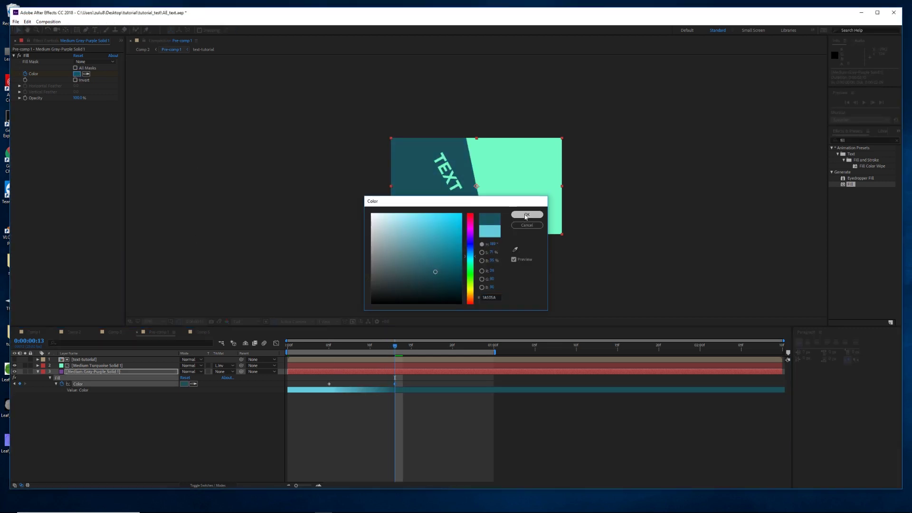
key("space")
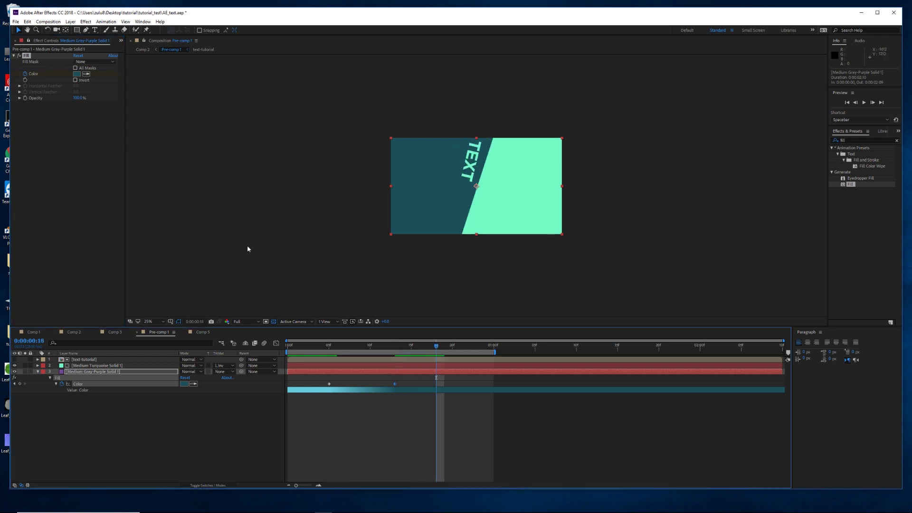
Set the bottom solid's Fill colour to light purple at frame 18.
left_click(76, 74)
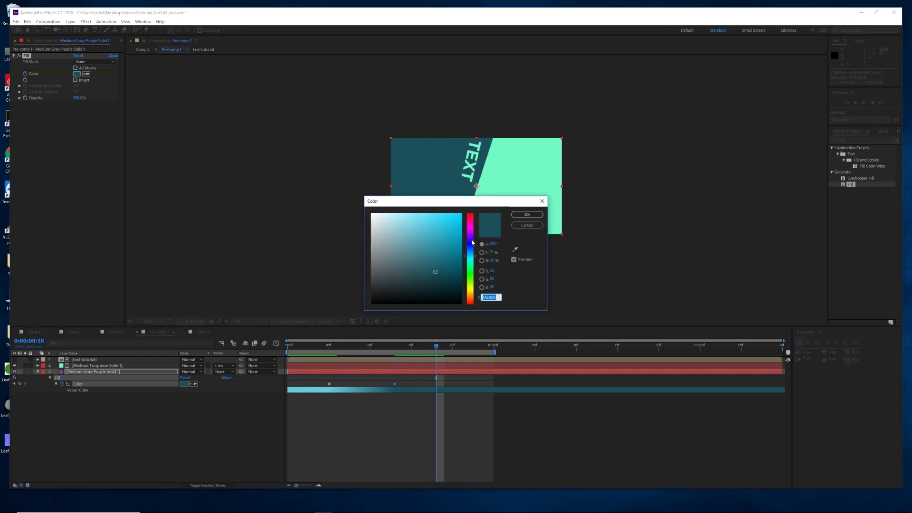
mouse_move(473, 247)
left_mouse_down()
mouse_move(476, 269)
mouse_move(477, 251)
mouse_move(419, 251)
mouse_move(409, 235)
left_mouse_up()
left_click(470, 233)
left_click_drag(477, 234, 476, 231)
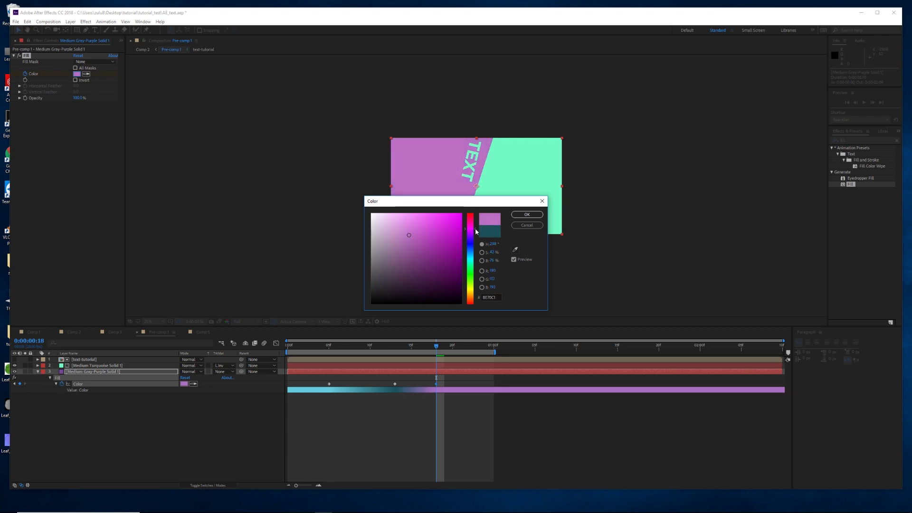
left_click(527, 214)
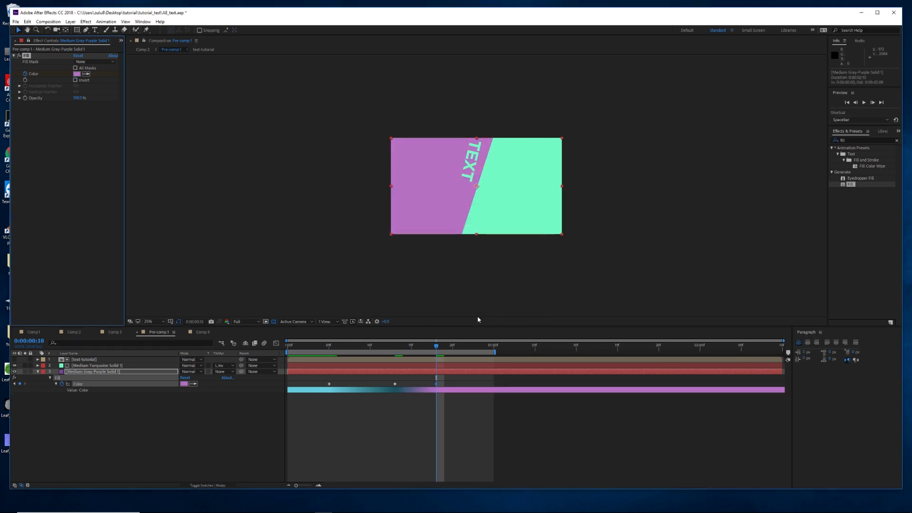
Move the dark teal colour keyframe to frame 11 and copy the light blue keyframe from frame 5 to frame 24.
left_click_drag(396, 384, 382, 383)
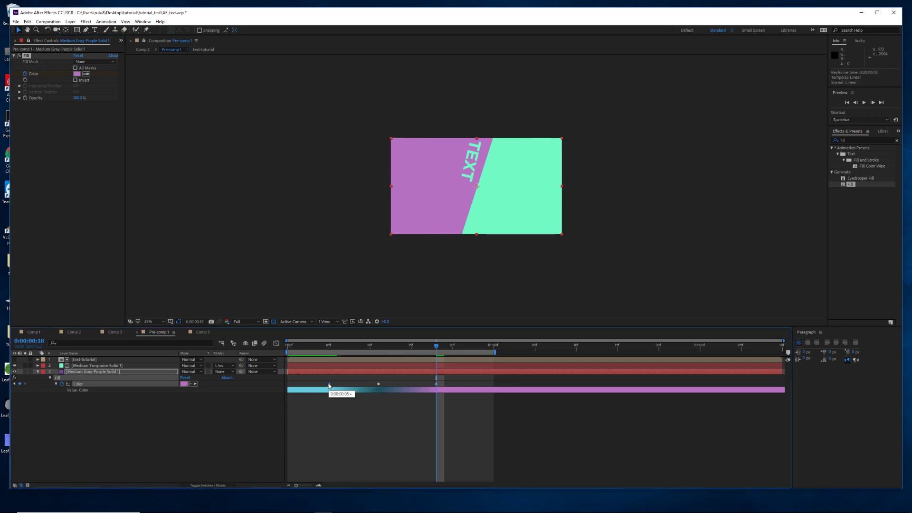
key("ctrl+c")
left_click(485, 345)
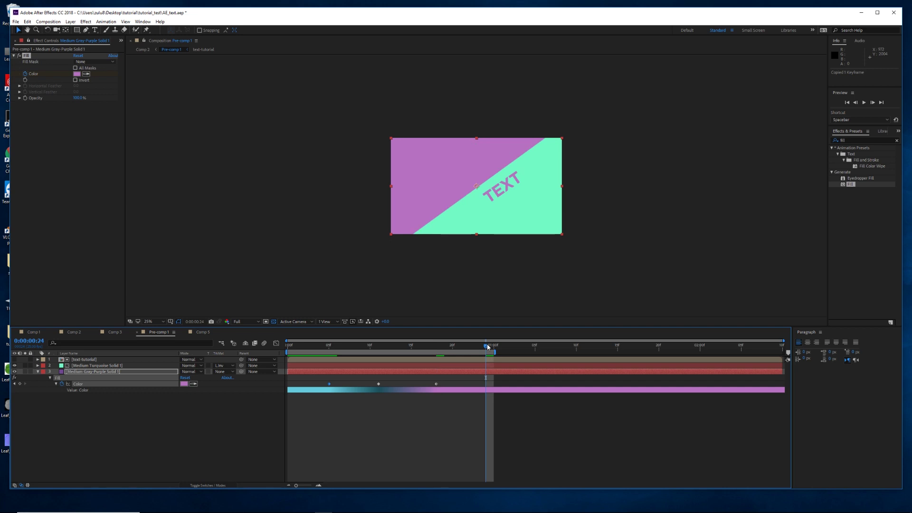
key("ctrl+v")
Preview the animated Fill colours from the first frame and scrub through the middle of the animation.
left_click_drag(486, 346, 273, 365)
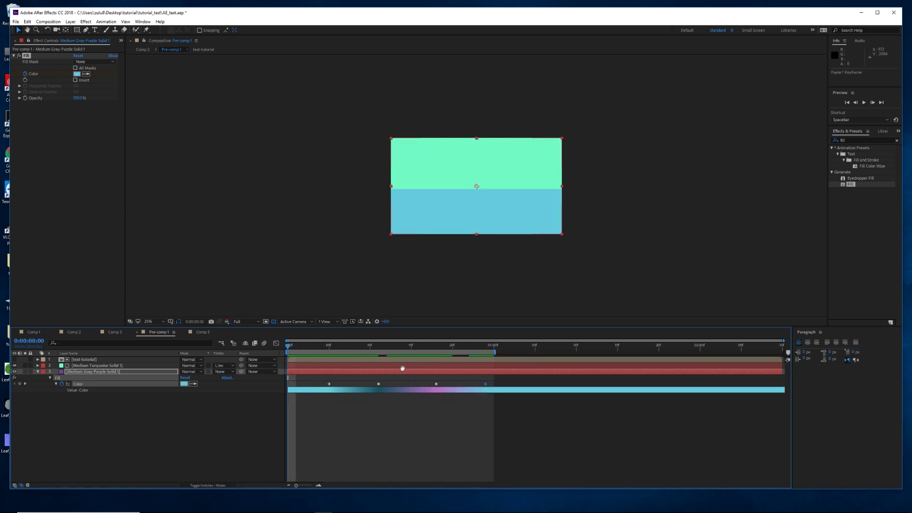
key("space")
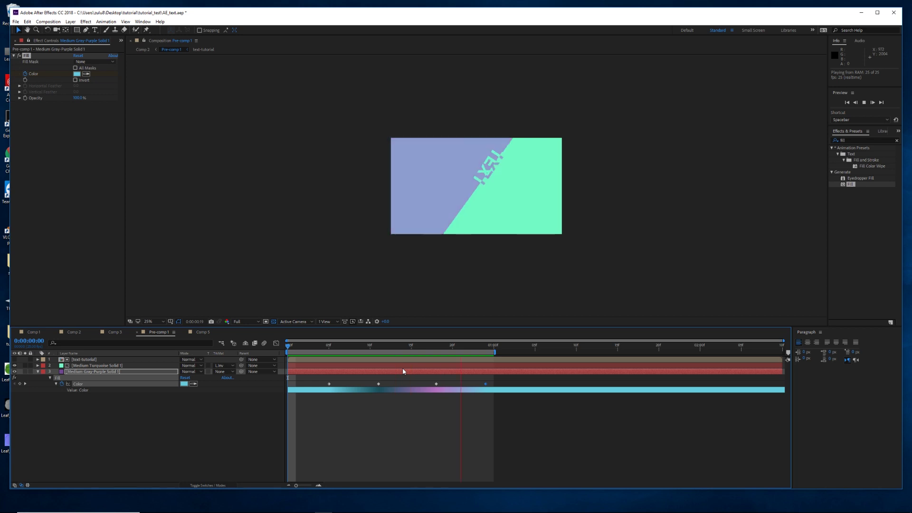
left_click(420, 346)
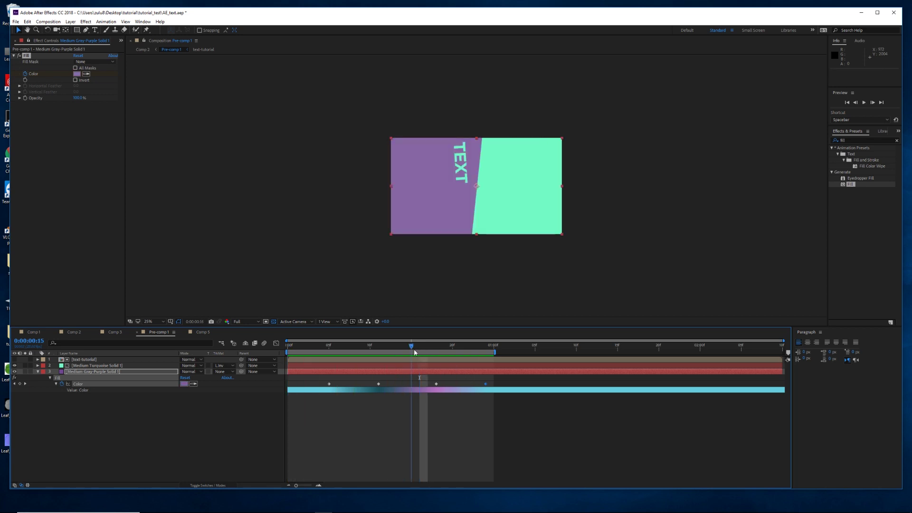
left_click_drag(420, 346, 370, 362)
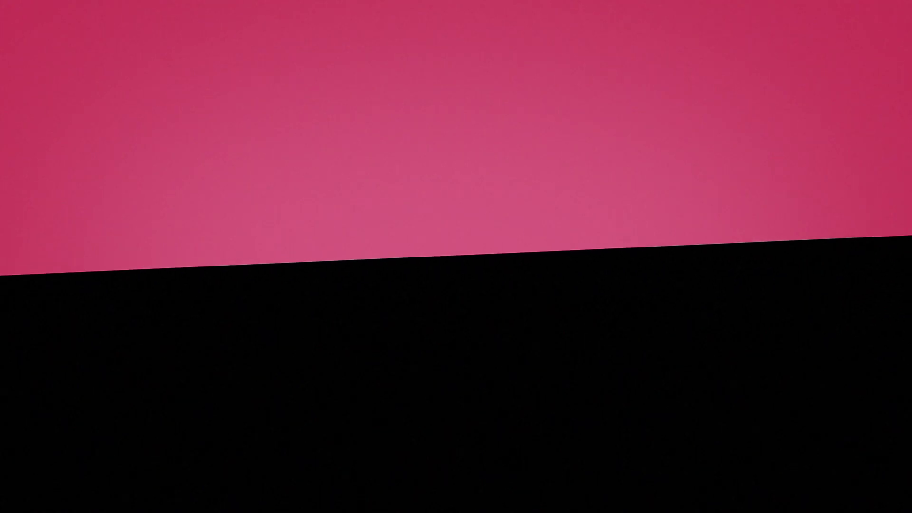